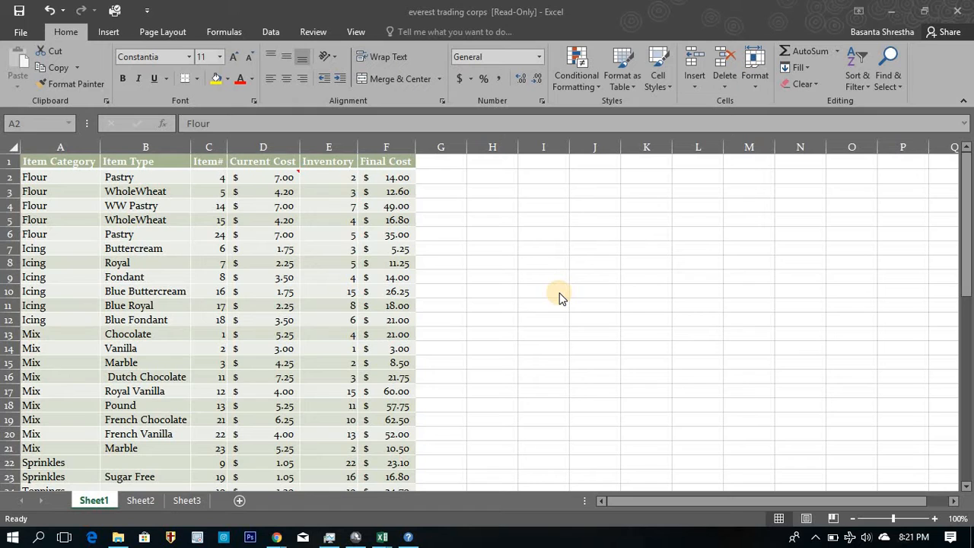
# Go through the Item Category column from its header down to the last entry and return to cell A1.
pyautogui.click(77, 175)
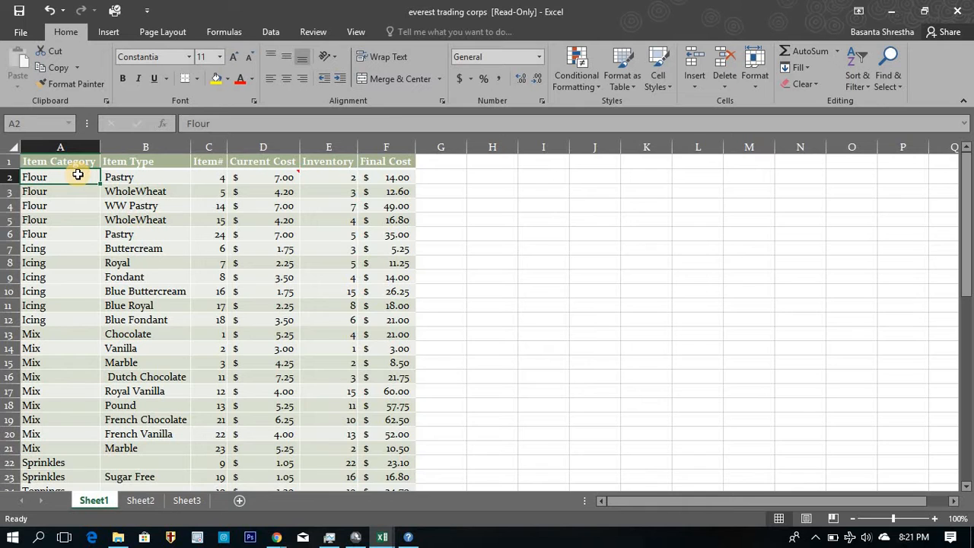
pyautogui.hotkey('ctrl', 'Down')
pyautogui.hotkey('ctrl', 'Up')
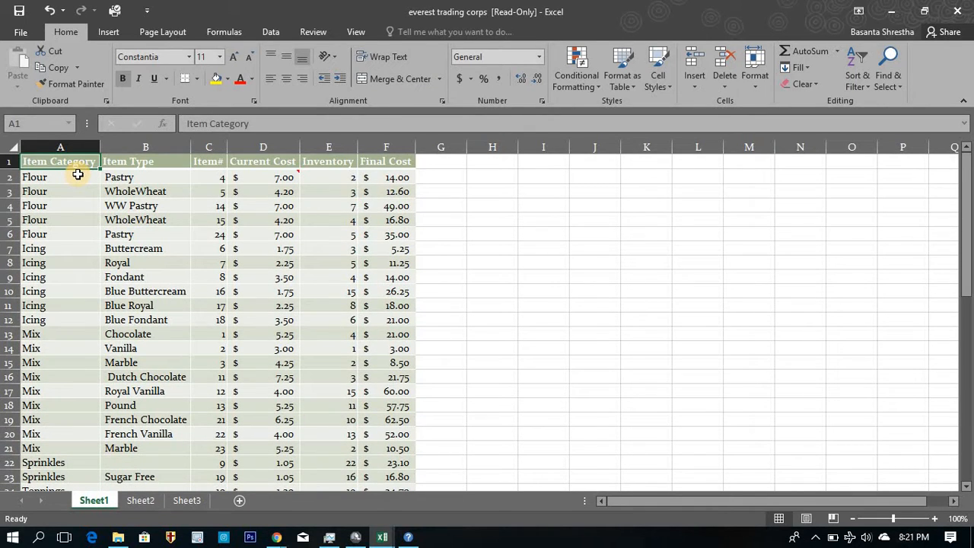
pyautogui.press('Down')
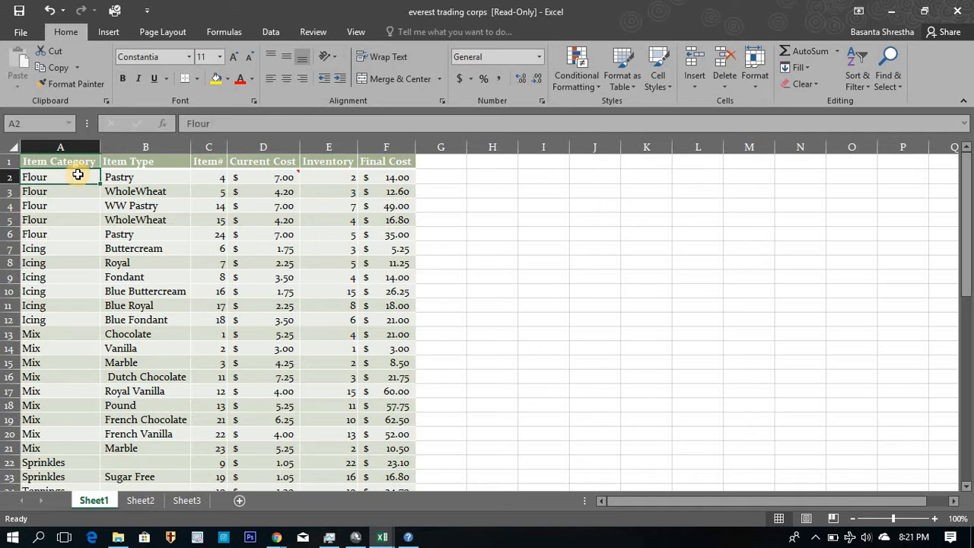
pyautogui.press('Up')
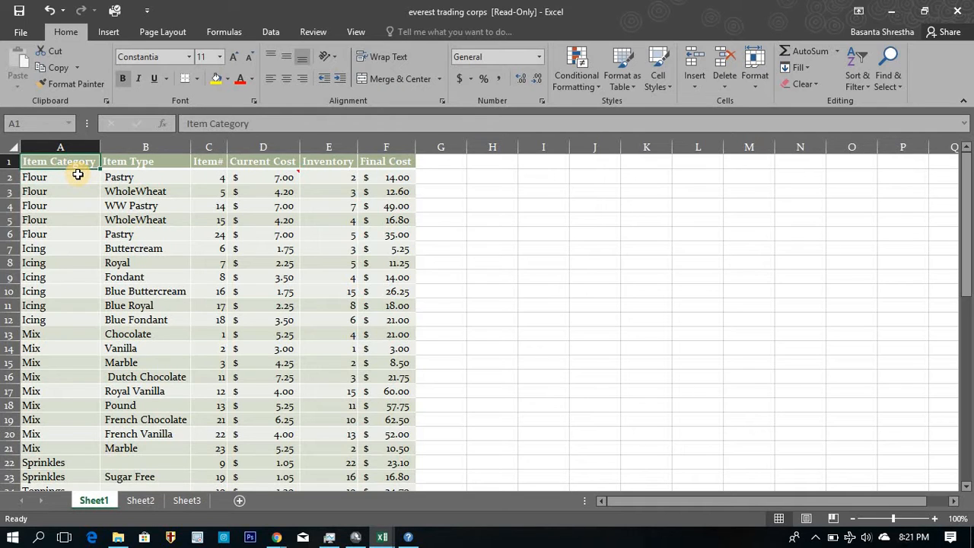
pyautogui.press('Down')
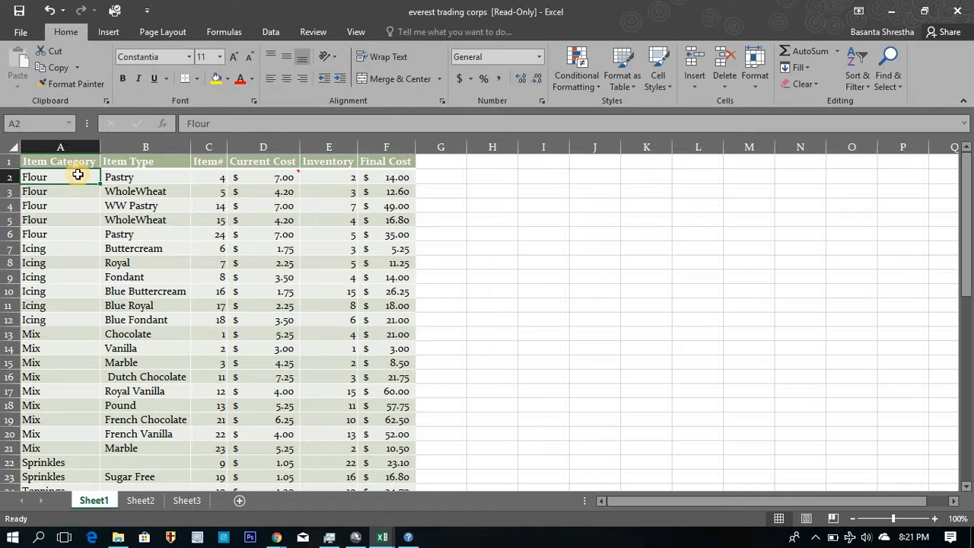
pyautogui.press('Down')
pyautogui.press('Down')
pyautogui.press('Down')
pyautogui.press('Down')
pyautogui.press('Down')
pyautogui.press('Down')
pyautogui.press('Down')
pyautogui.press('Down')
pyautogui.press('Down')
pyautogui.press('Down')
pyautogui.press('Down')
pyautogui.press('Down')
pyautogui.press('Down')
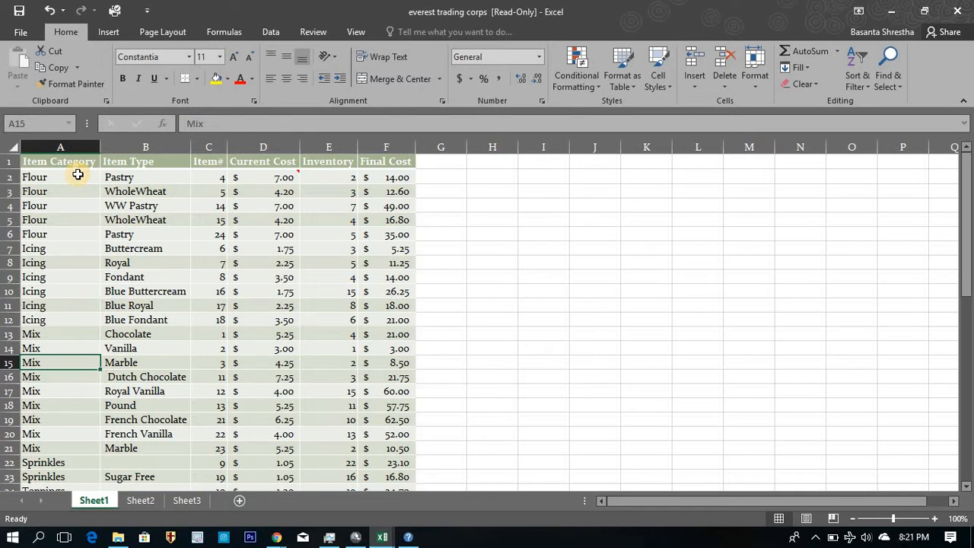
pyautogui.press('Down')
pyautogui.press('Down')
pyautogui.press('Down')
pyautogui.press('Down')
pyautogui.press('Down')
pyautogui.press('Down')
pyautogui.press('Down')
pyautogui.press('Down')
pyautogui.press('Down')
pyautogui.press('Down')
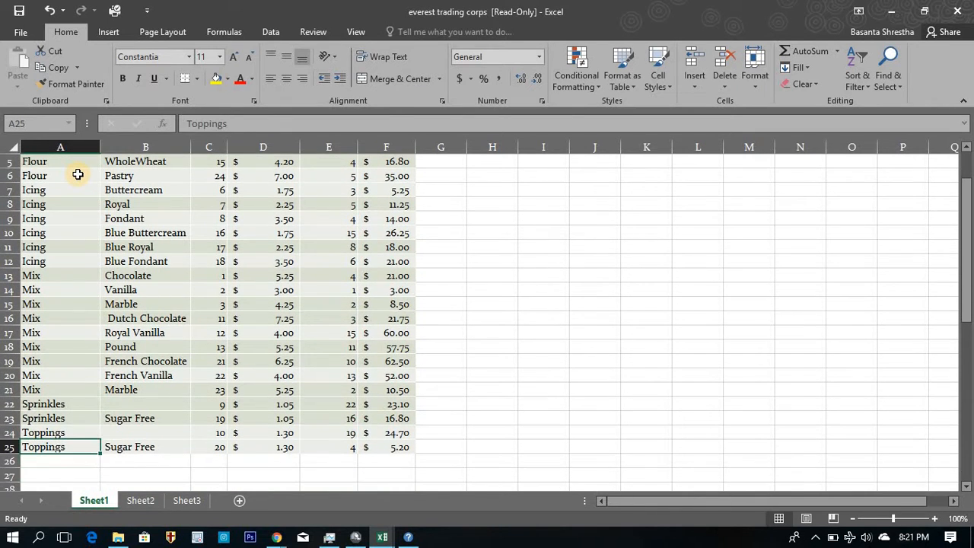
pyautogui.hotkey('ctrl', 'Home')
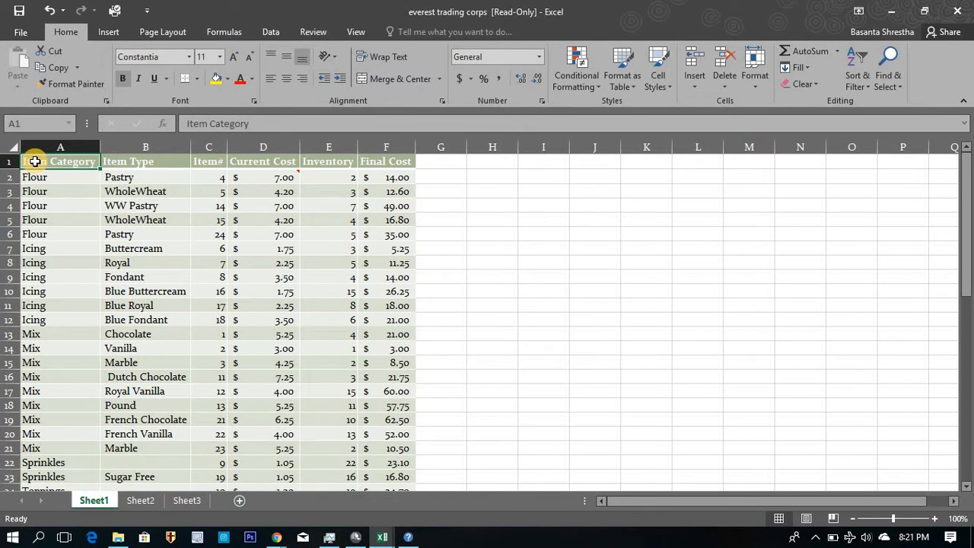
# Jump straight to the last filled cell of the Item Category column and back to its header.
pyautogui.hotkey('ctrl', 'Down')
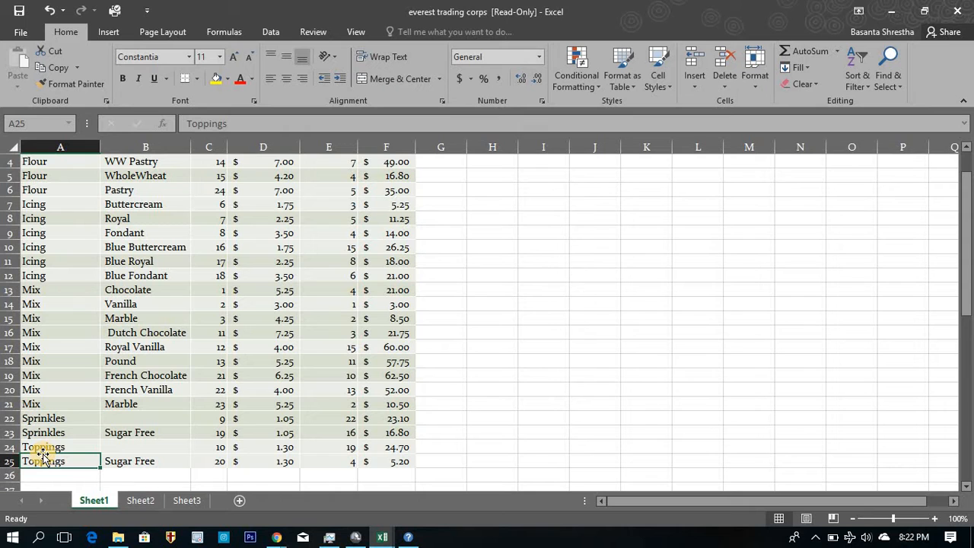
pyautogui.hotkey('ctrl', 'Up')
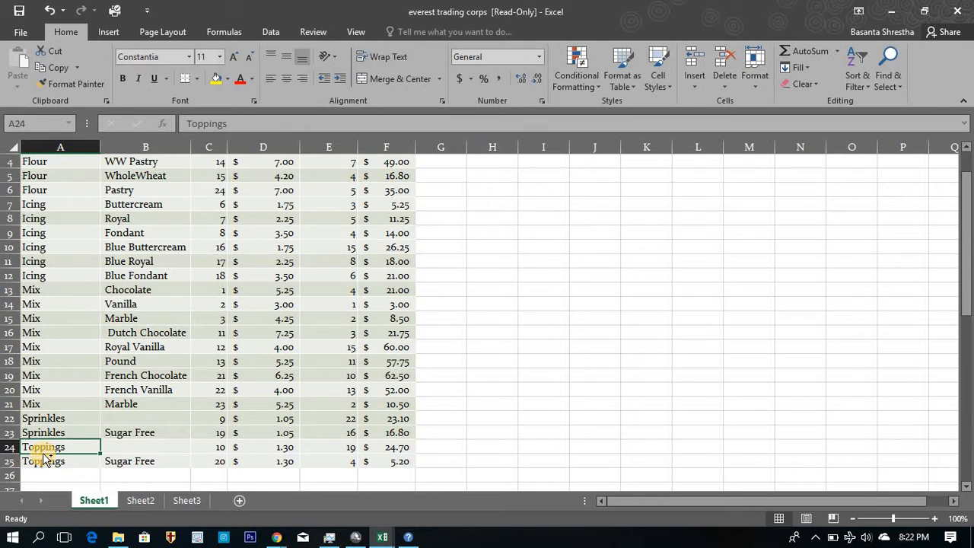
pyautogui.hotkey('shift', 'space')
pyautogui.press('Left')
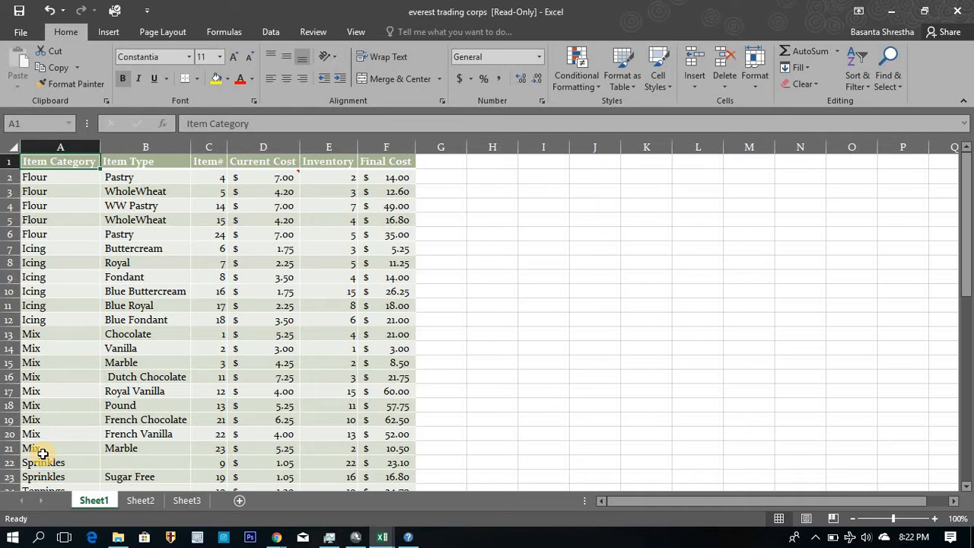
# Insert eight blank rows above the table's header row.
pyautogui.hotkey('shift', 'space')
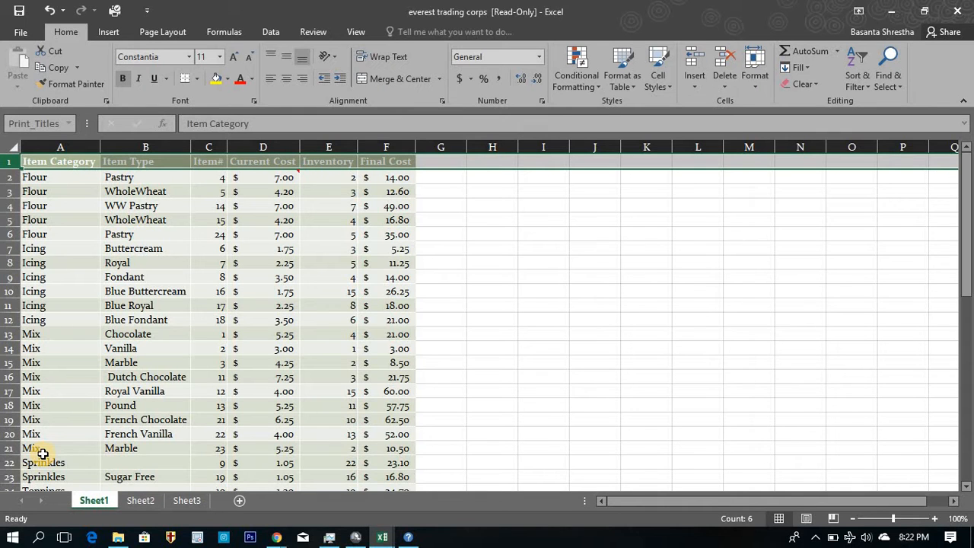
pyautogui.hotkey('ctrl', 'shift', '=')
pyautogui.hotkey('ctrl', 'shift', '=')
pyautogui.hotkey('ctrl', 'shift', '=')
pyautogui.hotkey('ctrl', 'shift', '=')
pyautogui.hotkey('ctrl', 'shift', '=')
pyautogui.hotkey('ctrl', 'shift', '=')
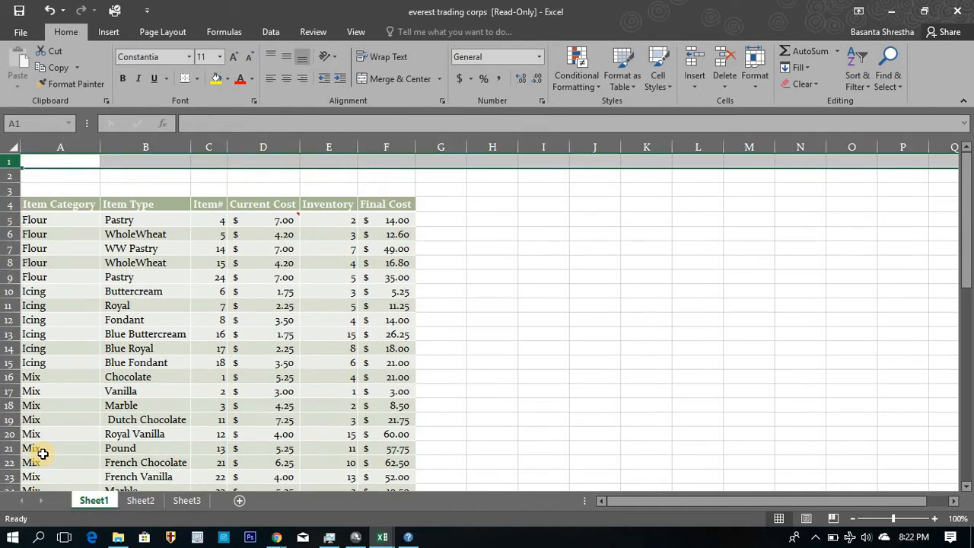
pyautogui.hotkey('ctrl', 'shift', '=')
pyautogui.hotkey('ctrl', 'shift', '=')
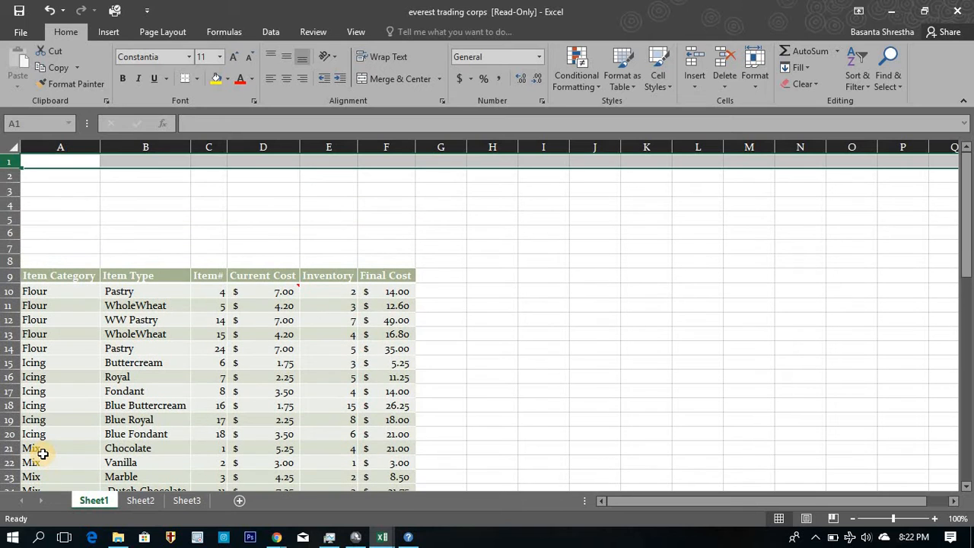
# Move through the blank rows, the header and the Item Category column to examine where the data block starts and ends.
pyautogui.press('Down')
pyautogui.press('Down')
pyautogui.press('Down')
pyautogui.press('Down')
pyautogui.press('Down')
pyautogui.press('Down')
pyautogui.press('Down')
pyautogui.press('Down')
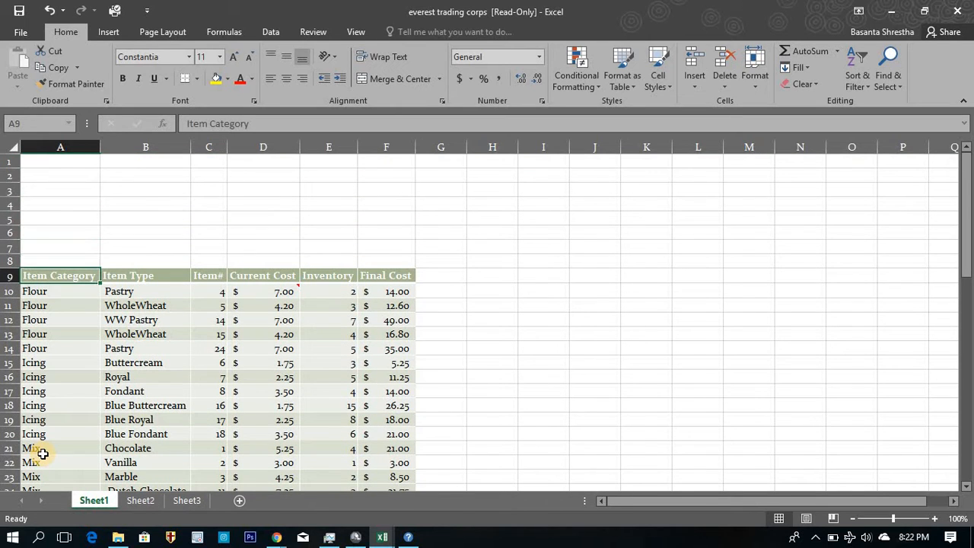
pyautogui.hotkey('ctrl', 'b')
pyautogui.press('Down')
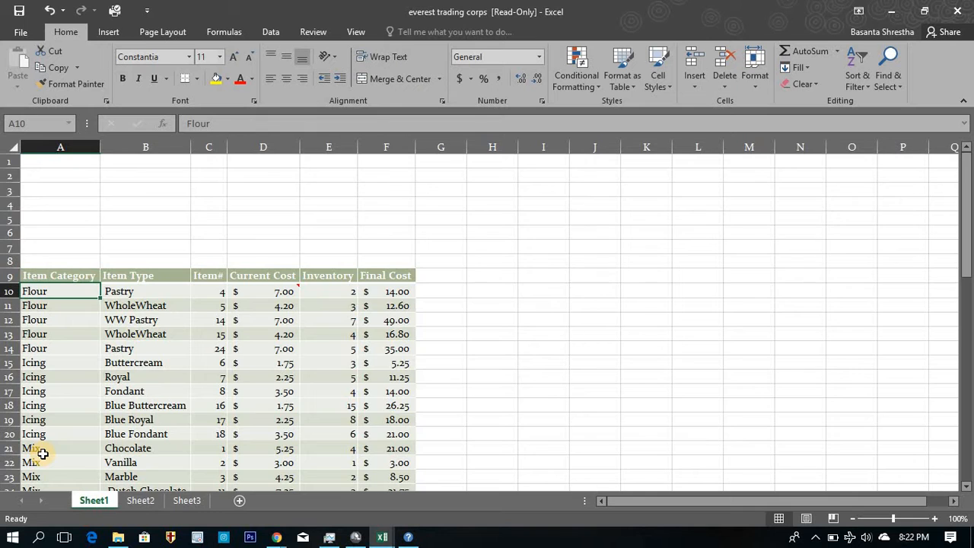
pyautogui.hotkey('ctrl', 'Down')
pyautogui.hotkey('ctrl', 'Up')
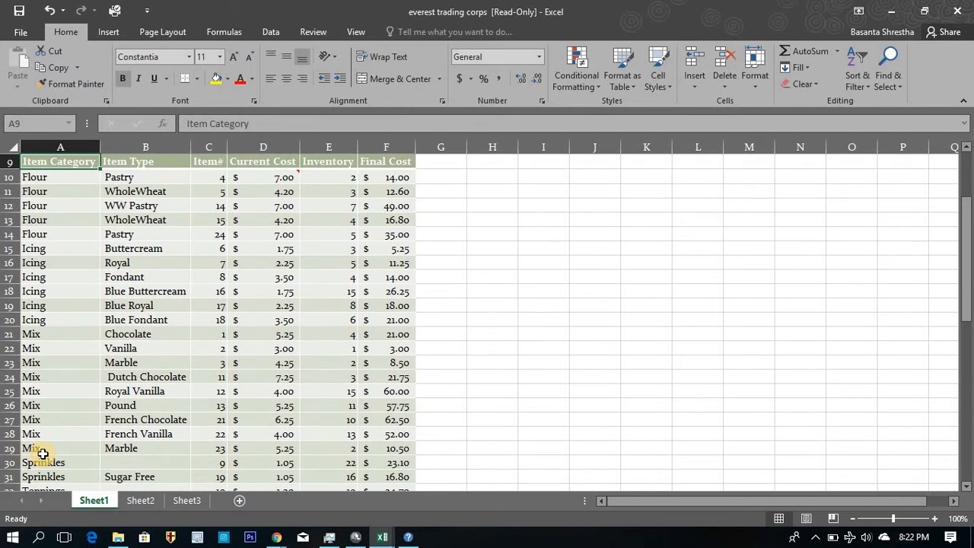
pyautogui.press('Up')
pyautogui.press('Up')
pyautogui.press('Up')
pyautogui.press('Up')
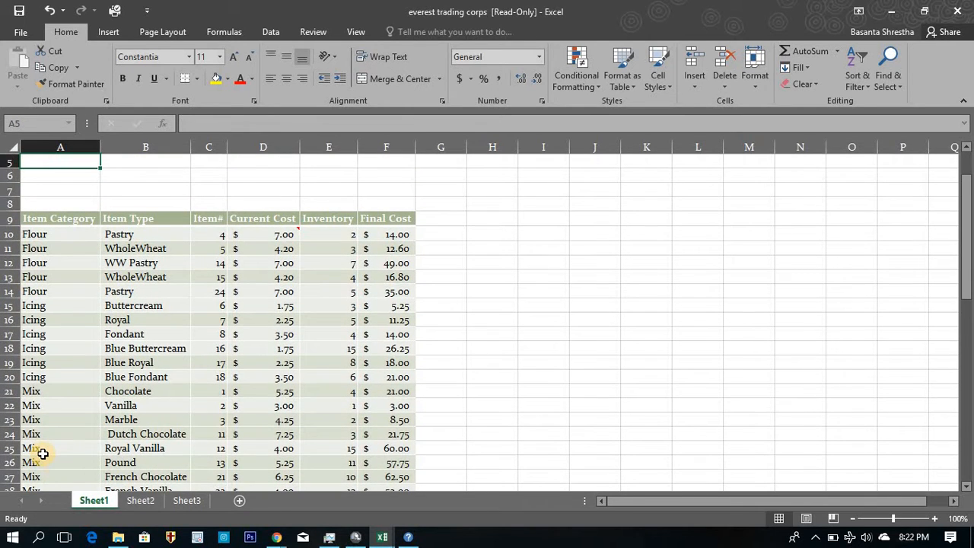
pyautogui.hotkey('ctrl', 'Down')
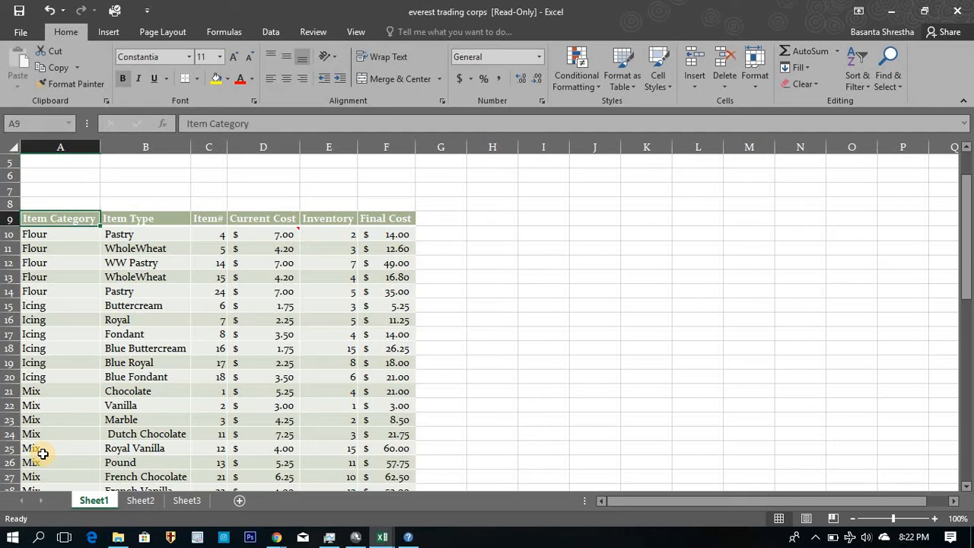
pyautogui.hotkey('ctrl', 'Up')
pyautogui.press('Down')
pyautogui.press('Down')
pyautogui.press('Down')
pyautogui.press('Down')
pyautogui.press('Down')
pyautogui.press('Down')
pyautogui.press('Down')
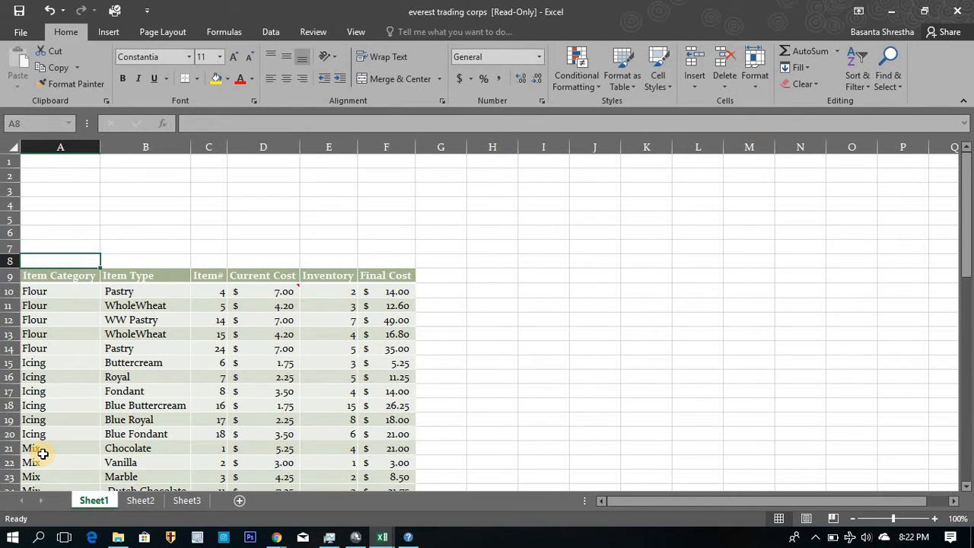
pyautogui.hotkey('shift', 'Up')
pyautogui.hotkey('ctrl', 'Up')
pyautogui.press('Down')
pyautogui.press('Down')
pyautogui.press('Down')
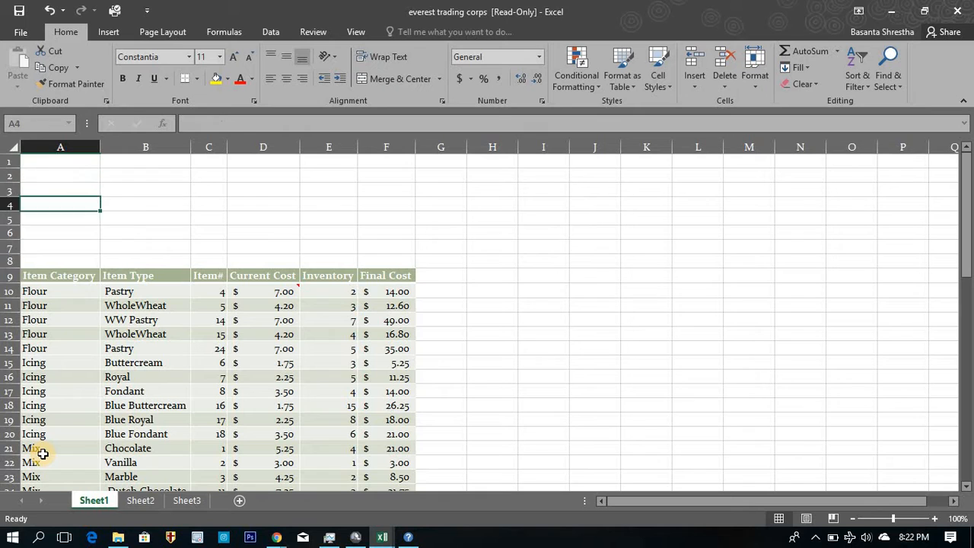
# Delete the eight blank rows above the table's header row.
pyautogui.hotkey('ctrl', 'Down')
pyautogui.press('Up')
pyautogui.hotkey('ctrl', 'shift', 'Up')
pyautogui.hotkey('shift', 'space')
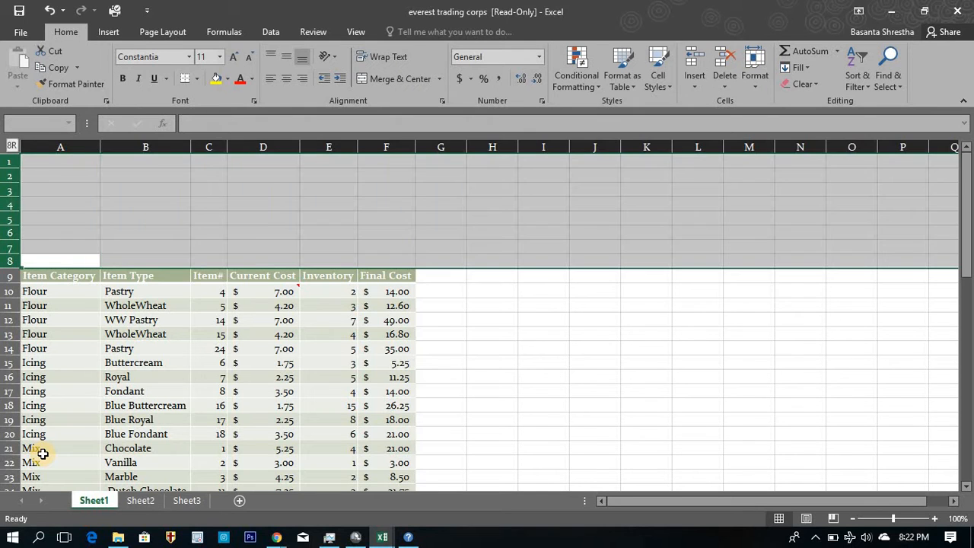
pyautogui.hotkey('ctrl', '-')
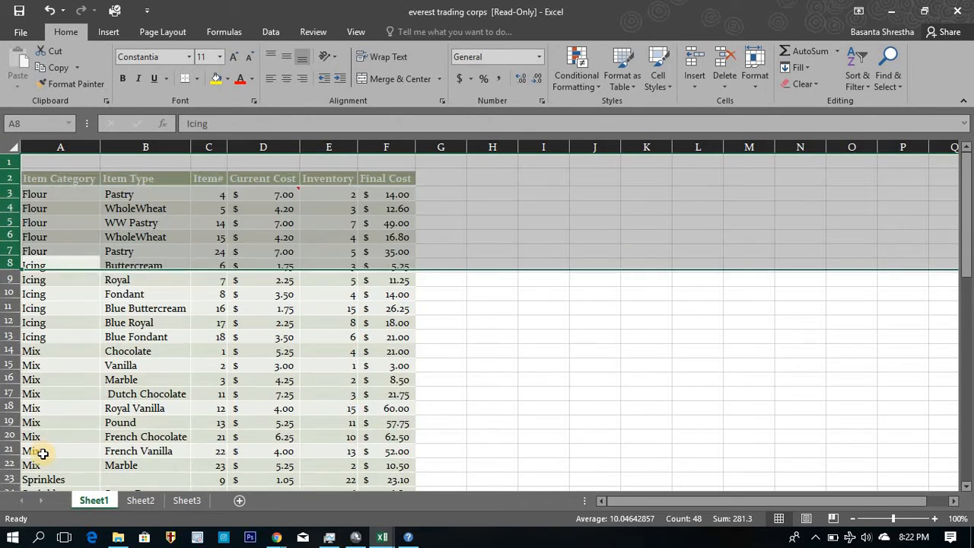
pyautogui.click(76, 172)
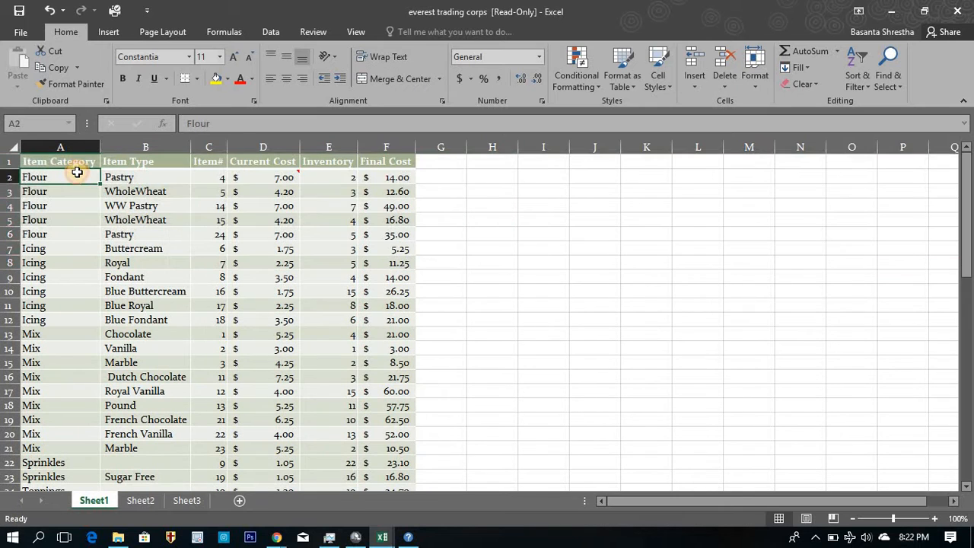
pyautogui.press('Up')
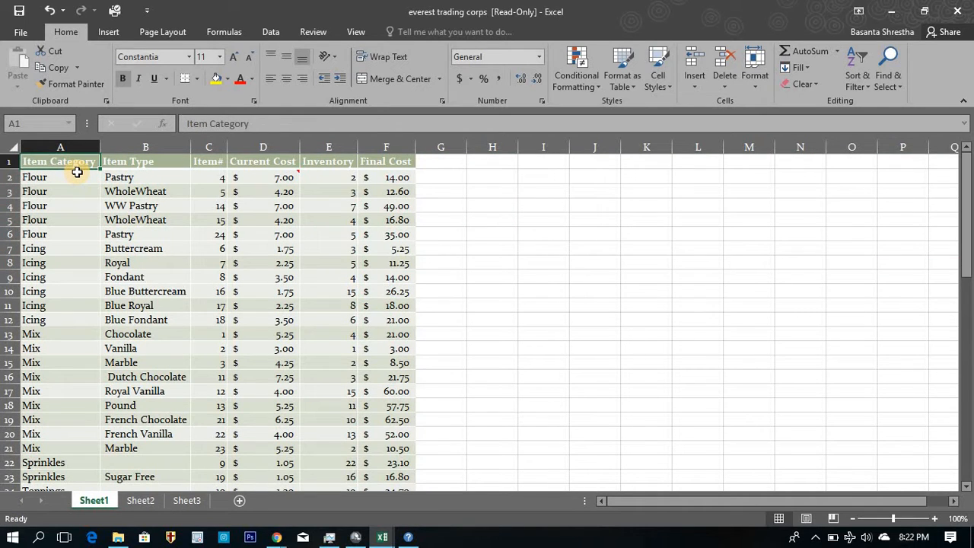
pyautogui.press('Down')
pyautogui.press('Right')
pyautogui.press('Right')
pyautogui.press('Right')
pyautogui.press('Right')
pyautogui.press('Right')
pyautogui.press('Right')
pyautogui.press('Right')
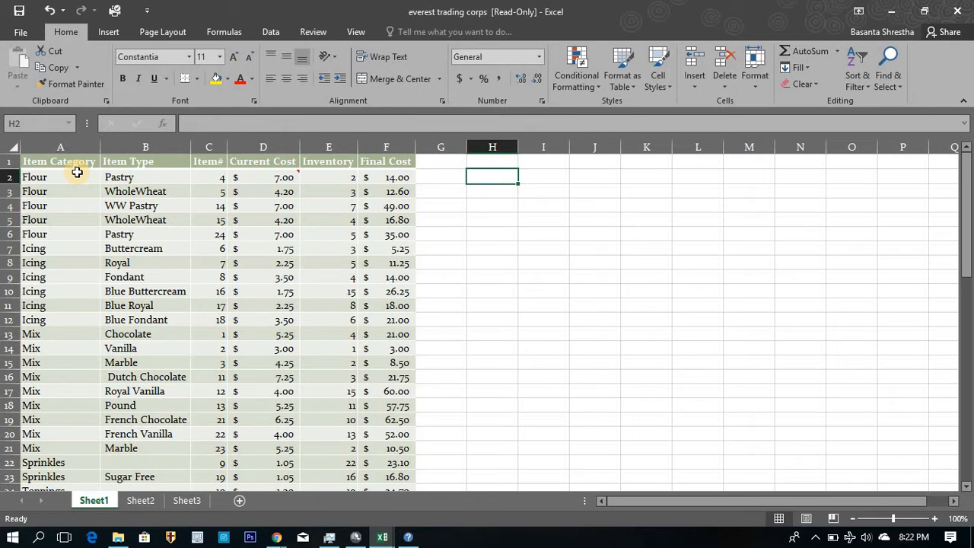
pyautogui.press('Left')
pyautogui.press('Left')
pyautogui.press('Left')
pyautogui.press('Left')
pyautogui.press('Left')
pyautogui.press('Left')
pyautogui.press('Left')
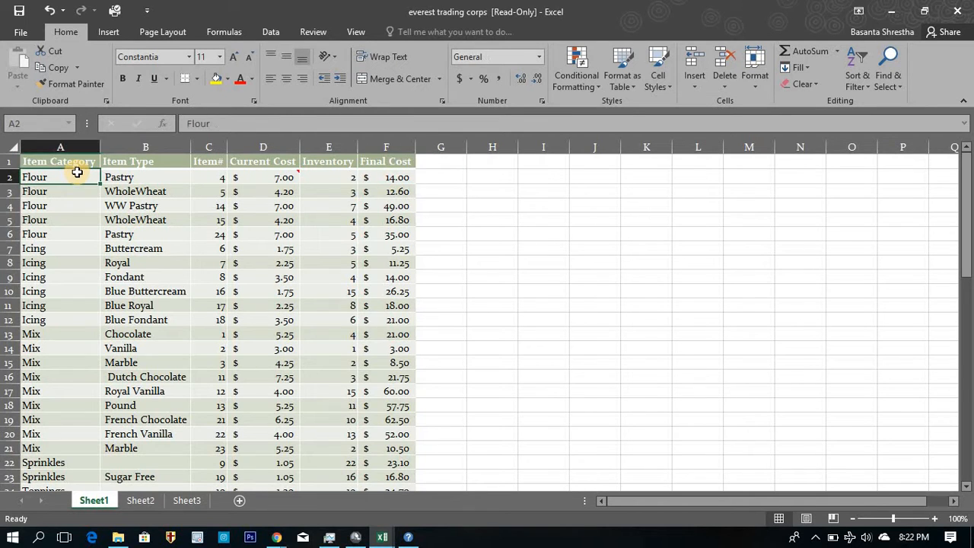
# Select the data range A2:F25 column by column to examine its count, average and sum, and clear the selection.
pyautogui.press('Up')
pyautogui.press('Down')
pyautogui.hotkey('ctrl', 'shift', 'Down')
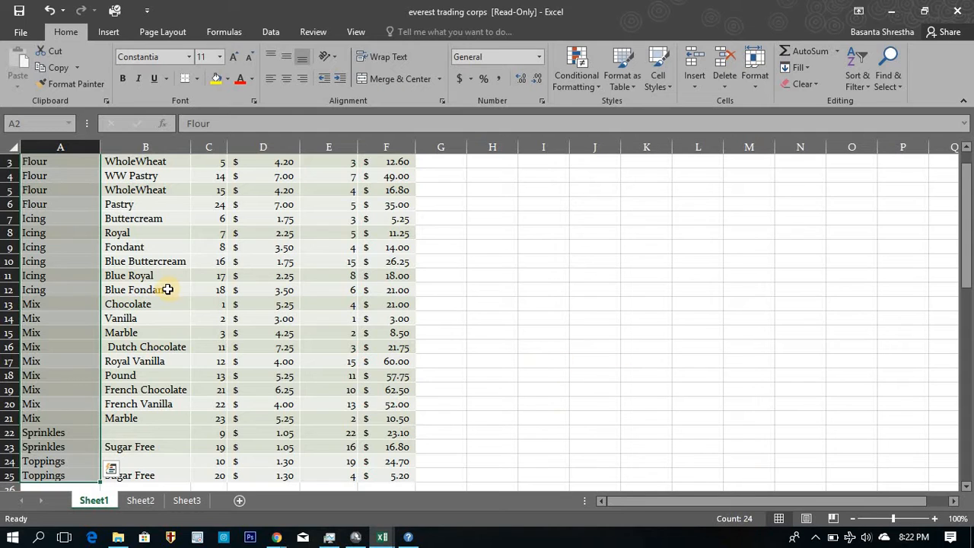
pyautogui.hotkey('shift', 'Right')
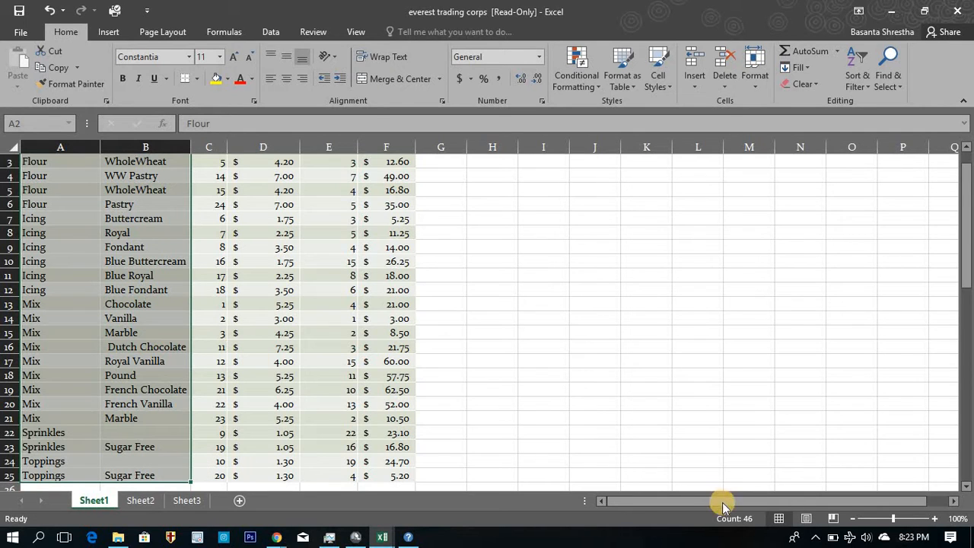
pyautogui.hotkey('shift', 'Right')
pyautogui.hotkey('shift', 'Right')
pyautogui.hotkey('shift', 'Right')
pyautogui.hotkey('shift', 'Right')
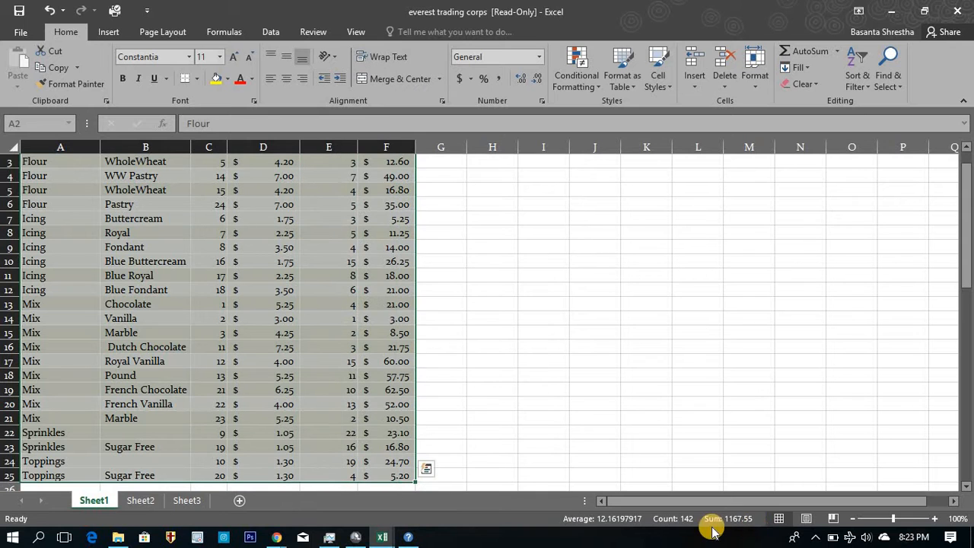
pyautogui.click(323, 287)
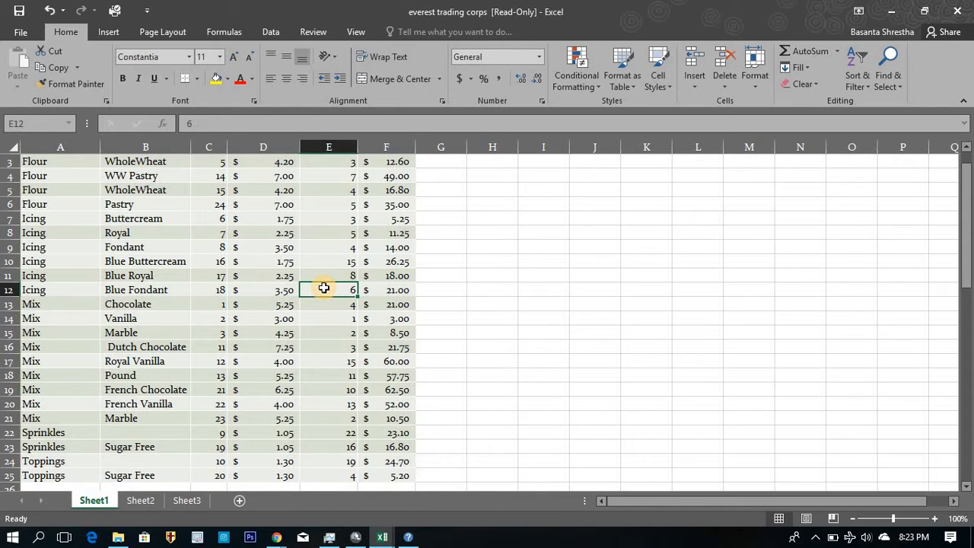
# Enter the heading Function in cell H4, beside the inventory table.
pyautogui.hotkey('ctrl', 'Up')
pyautogui.hotkey('ctrl', 'Left')
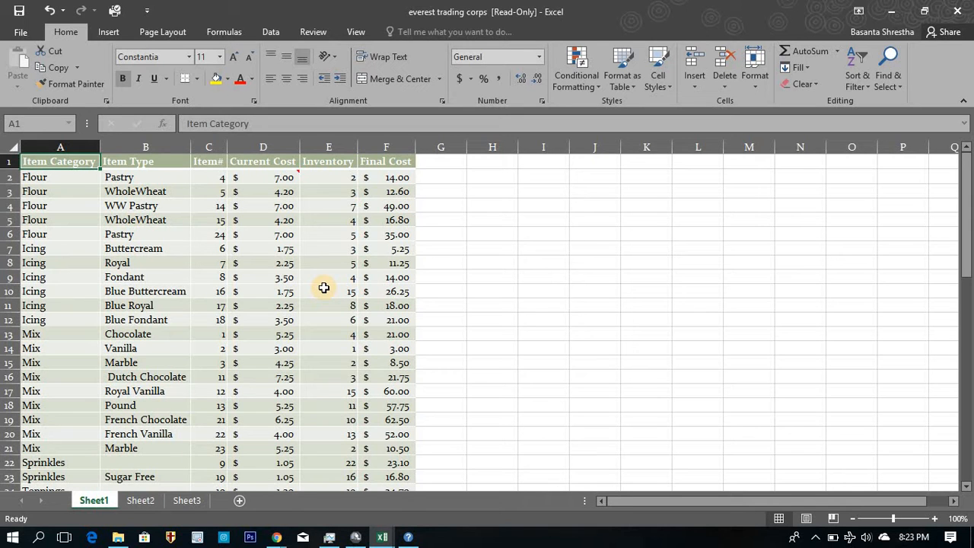
pyautogui.hotkey('ctrl', 'Down')
pyautogui.hotkey('ctrl', 'Up')
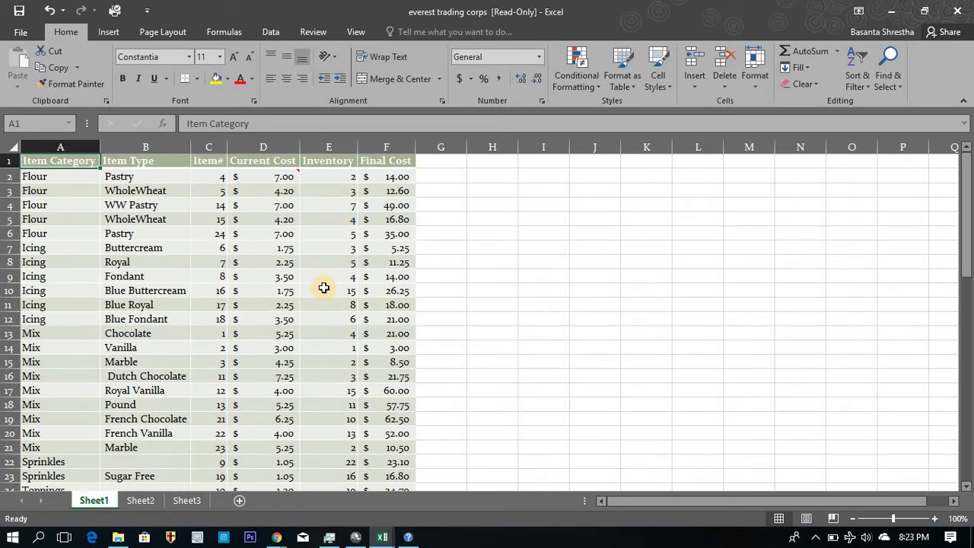
pyautogui.press('Right')
pyautogui.press('Right')
pyautogui.press('Right')
pyautogui.press('Right')
pyautogui.press('Right')
pyautogui.press('Right')
pyautogui.press('Right')
pyautogui.press('Down')
pyautogui.press('Down')
pyautogui.press('Down')
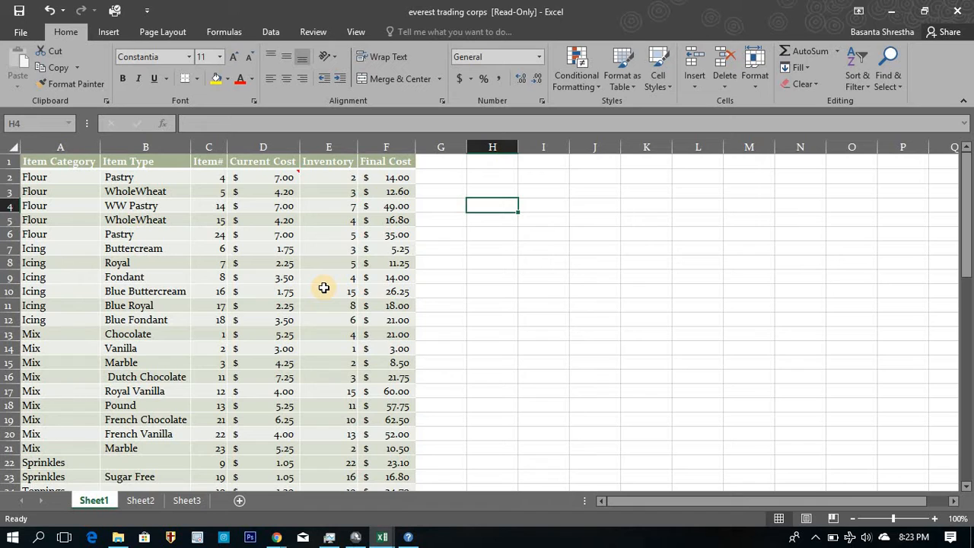
pyautogui.write('fUNCTION')
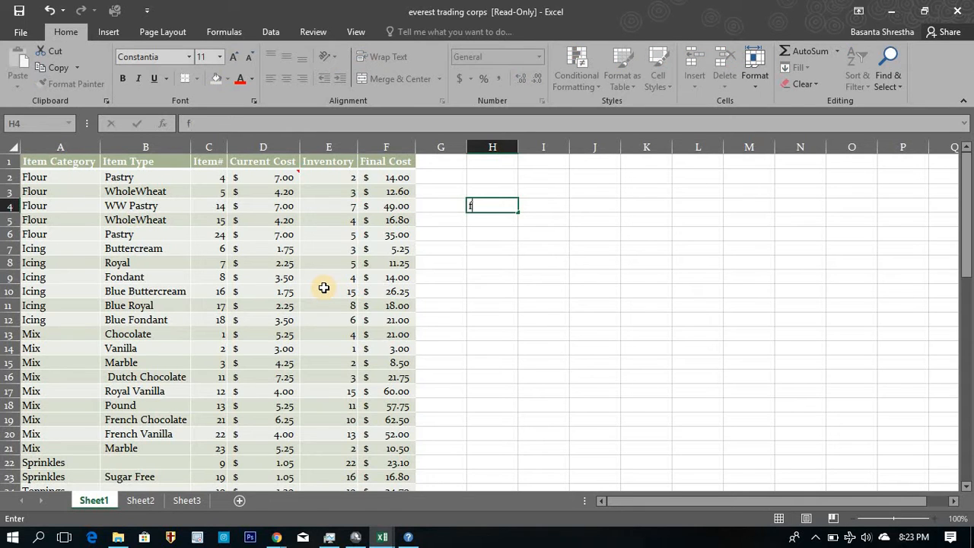
pyautogui.click(533, 328)
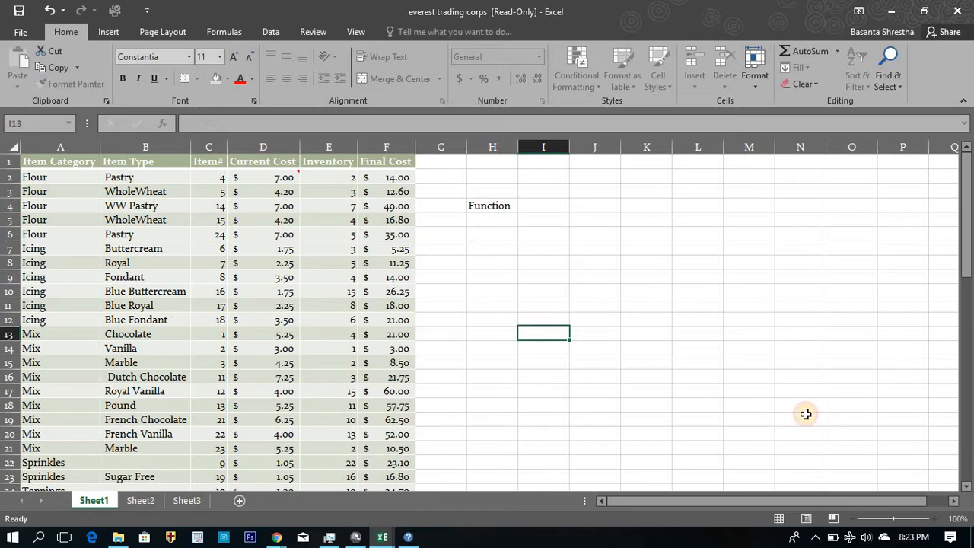
# Enlarge the worksheet to 160% with the table's upper rows and the Function heading in view.
pyautogui.click(934, 519)
pyautogui.click(935, 519)
pyautogui.click(934, 519)
pyautogui.click(935, 519)
pyautogui.click(935, 518)
pyautogui.click(934, 518)
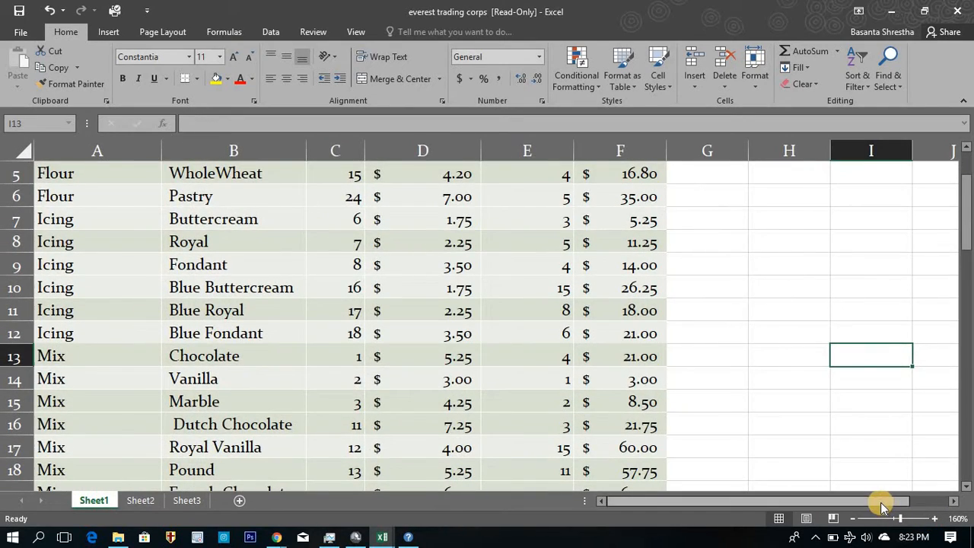
pyautogui.moveTo(880, 503); pyautogui.dragTo(925, 501)
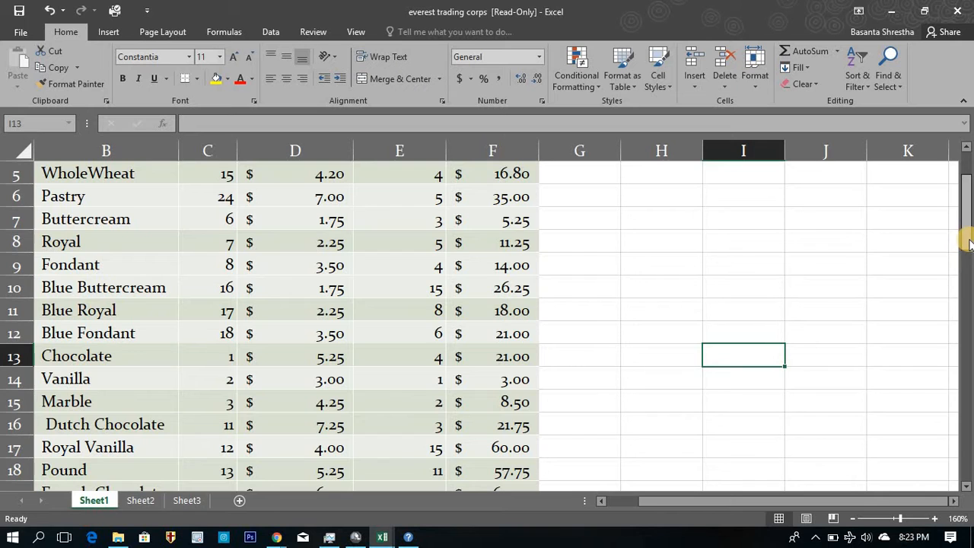
pyautogui.moveTo(965, 196); pyautogui.dragTo(965, 164)
pyautogui.click(677, 264)
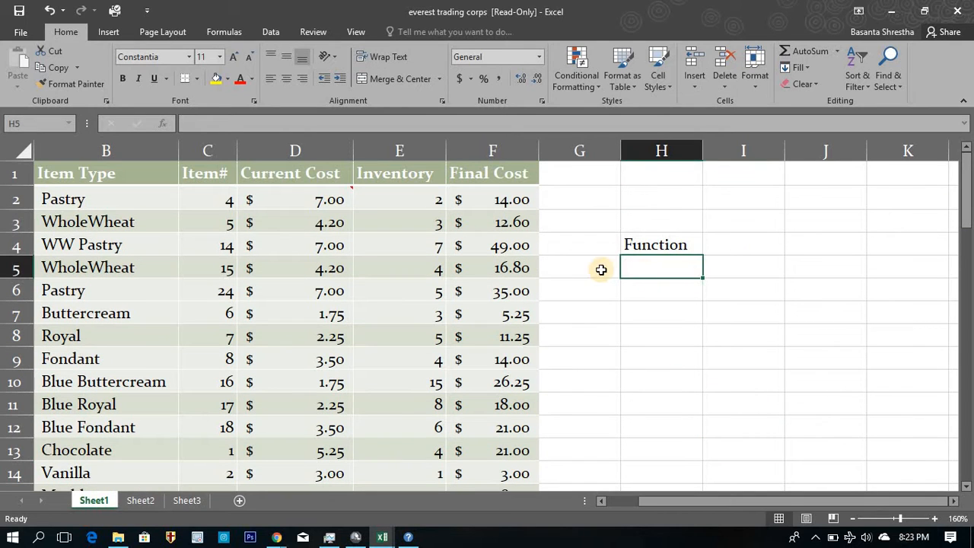
pyautogui.click(590, 270)
pyautogui.write('1')
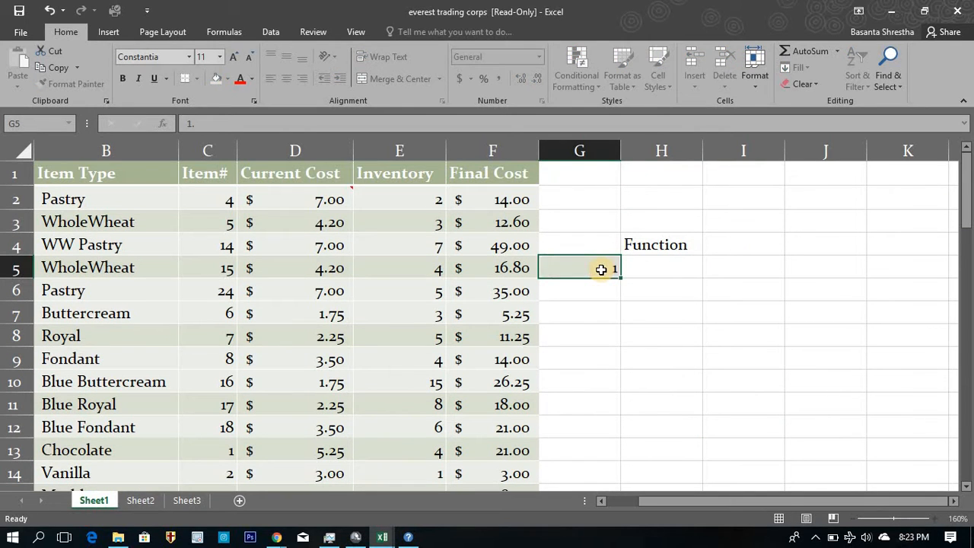
pyautogui.press('Return')
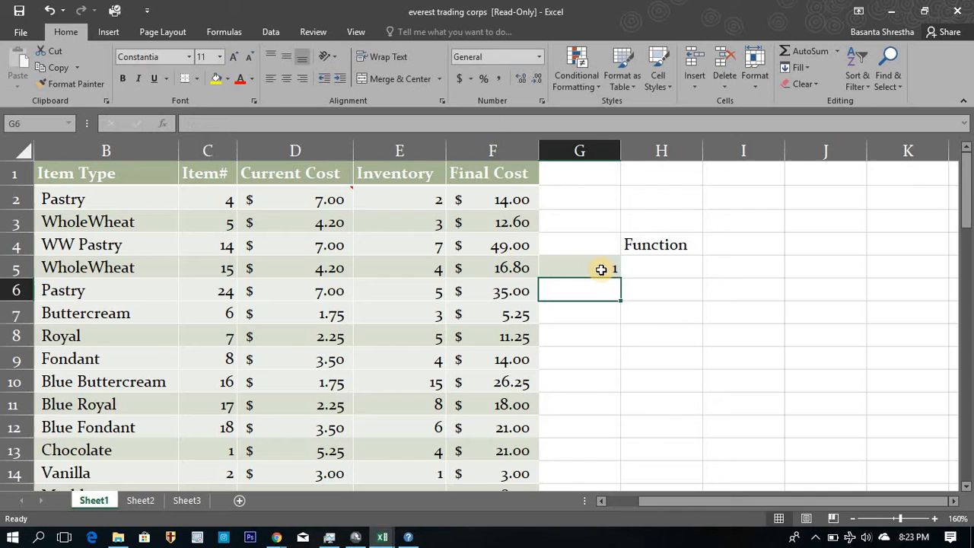
pyautogui.hotkey('ctrl', 'z')
# Enter the function names count and counta in cells H5 and H6 under the Function heading.
pyautogui.click(642, 268)
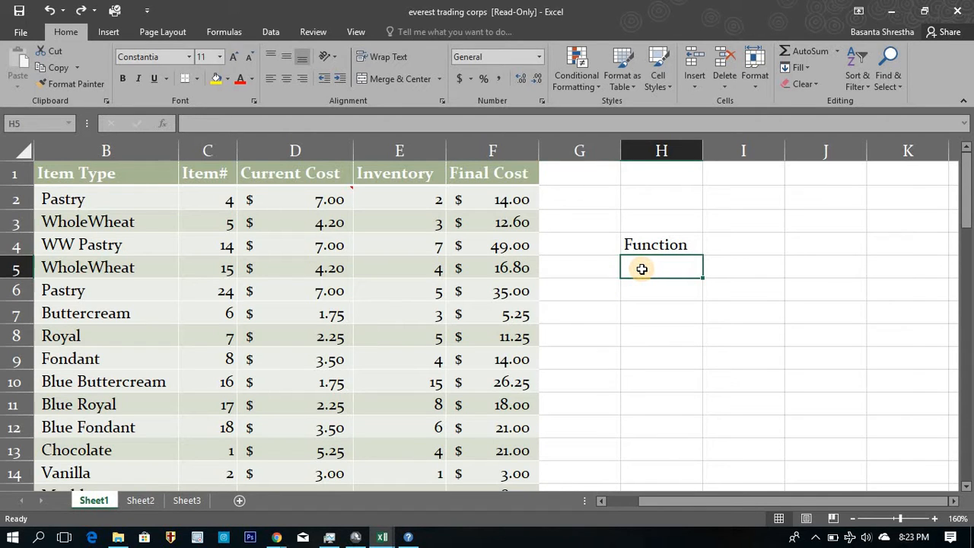
pyautogui.write('coun')
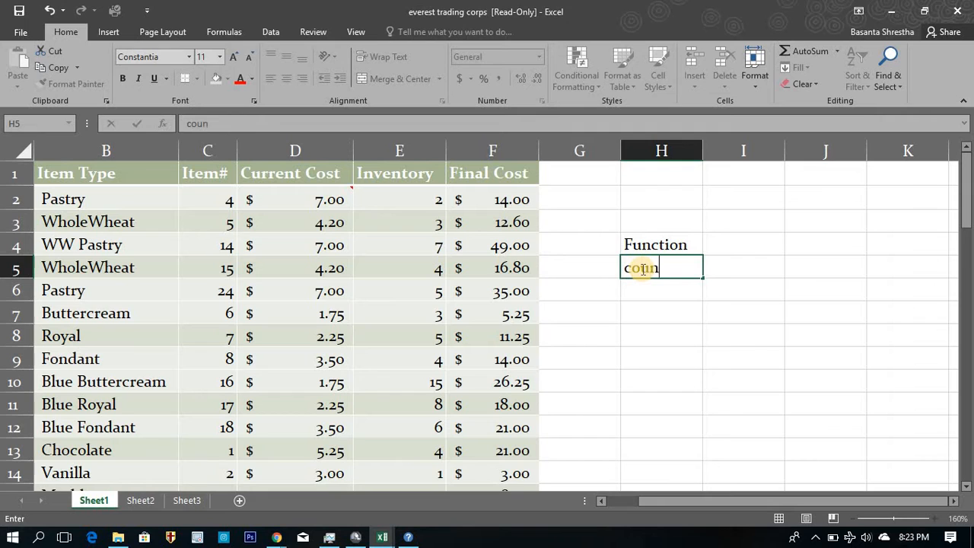
pyautogui.write('t')
pyautogui.press('Return')
pyautogui.write('counta')
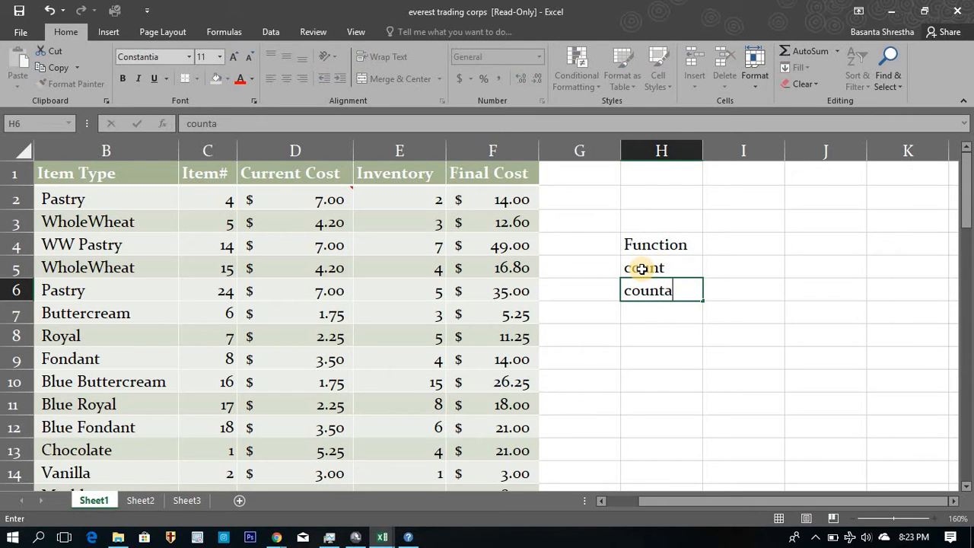
pyautogui.press('Return')
# Continue the function list with countblank, countif and countifs in cells H7 to H9.
pyautogui.write('countblank')
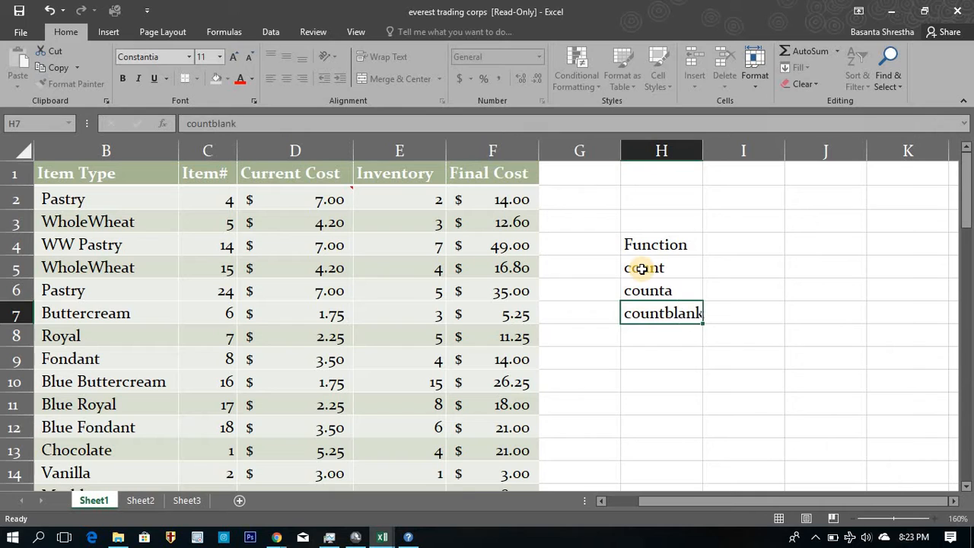
pyautogui.press('Return')
pyautogui.write('co')
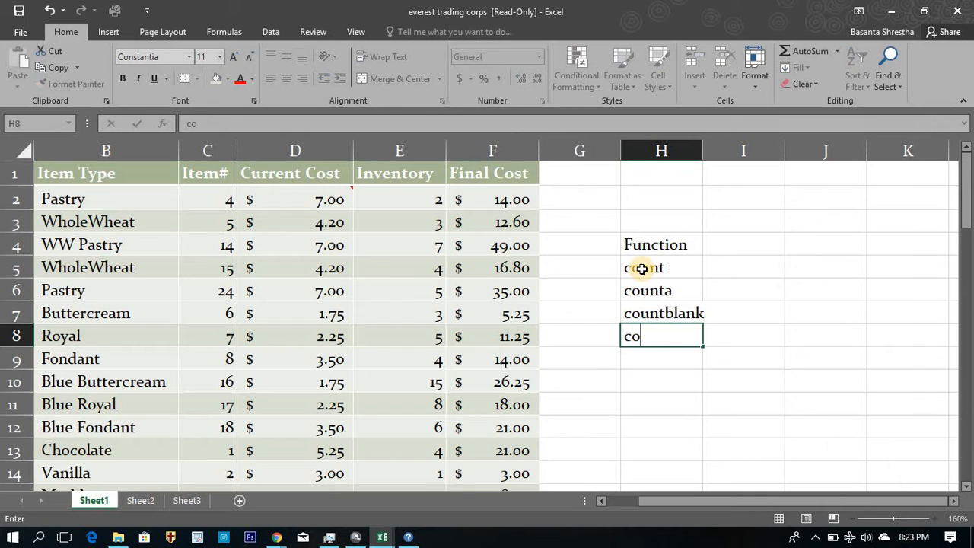
pyautogui.write('untif')
pyautogui.press('Return')
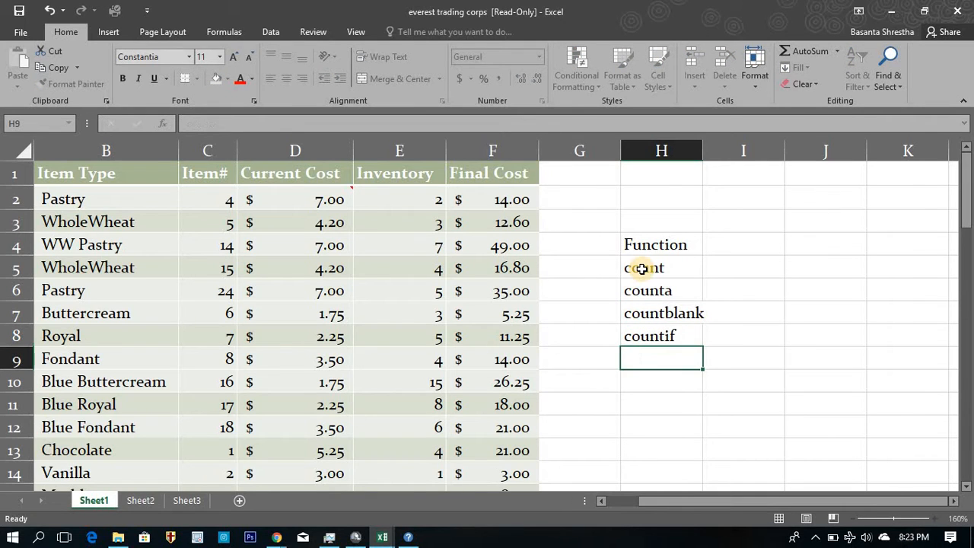
pyautogui.write('countifs')
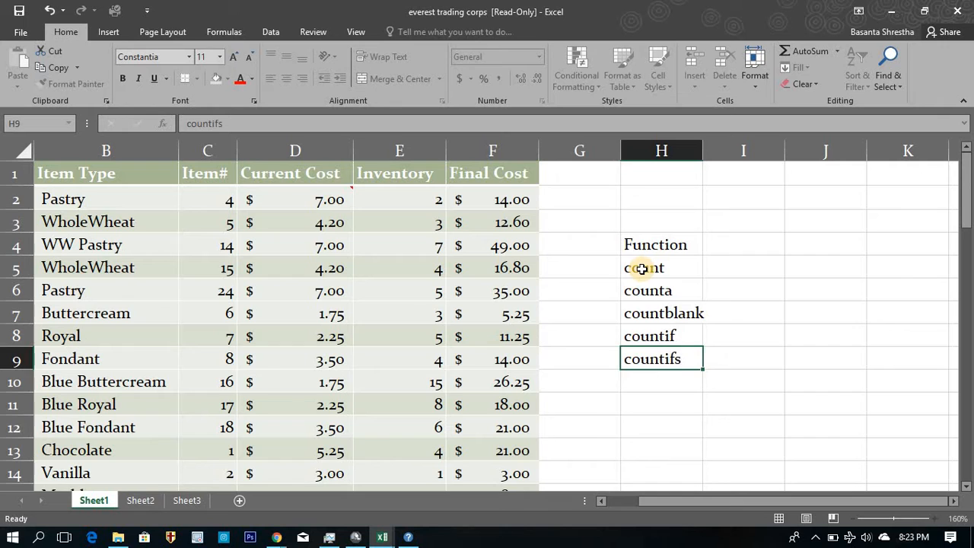
pyautogui.press('Return')
# Add the column heading use in cell I4, next to the Function heading.
pyautogui.click(728, 245)
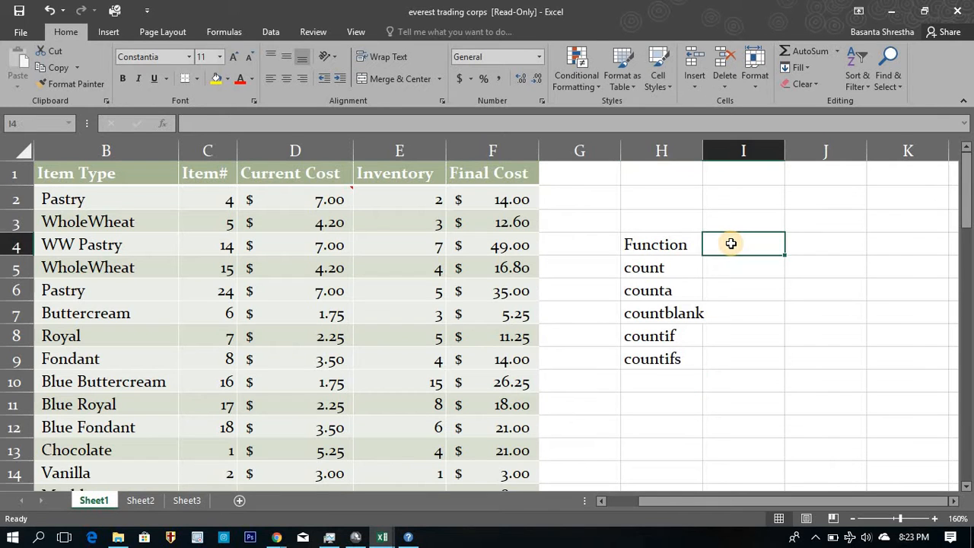
pyautogui.write('use')
pyautogui.press('Return')
# Move through rows 5 and 2 of the table to examine the kinds of values in its columns, and return to cell I5.
pyautogui.click(681, 265)
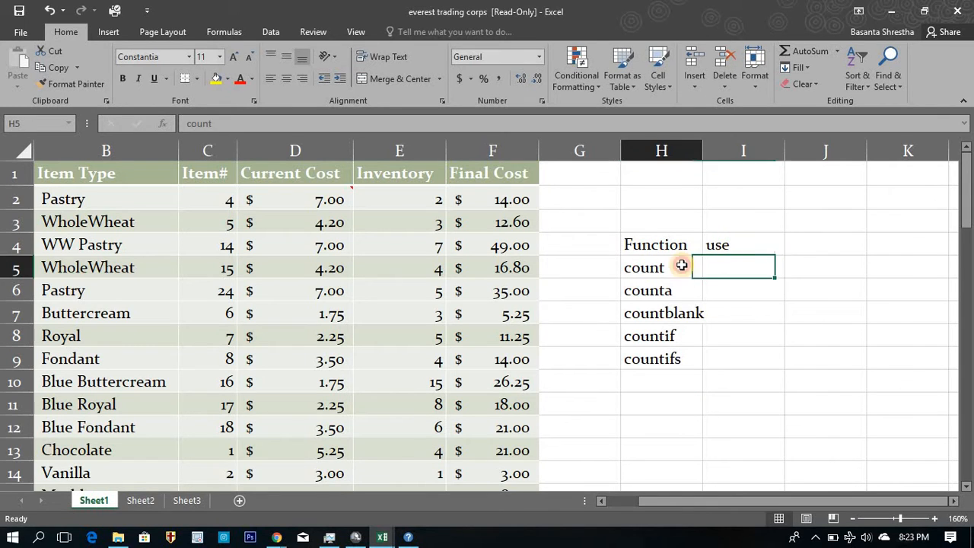
pyautogui.press('Left')
pyautogui.press('Left')
pyautogui.press('Left')
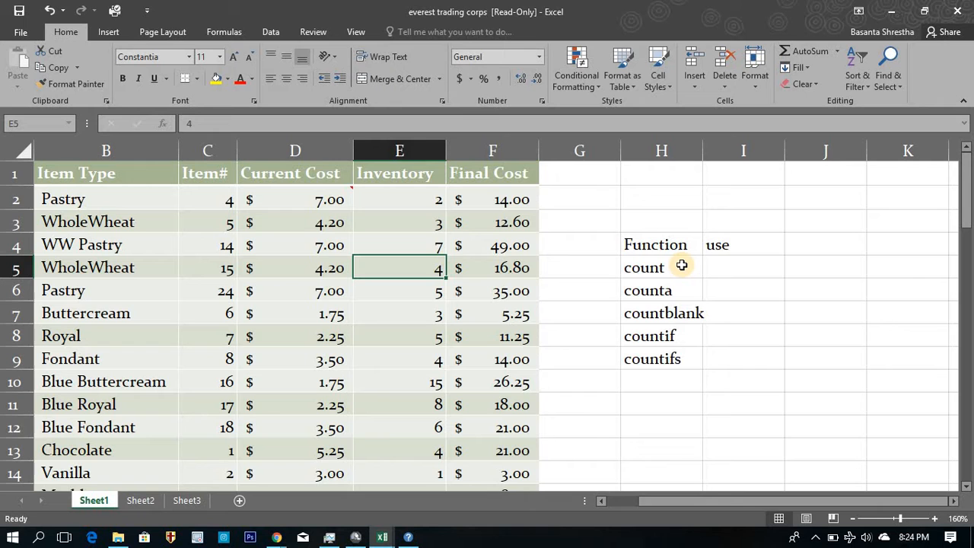
pyautogui.press('Left')
pyautogui.press('Left')
pyautogui.press('Left')
pyautogui.press('Left')
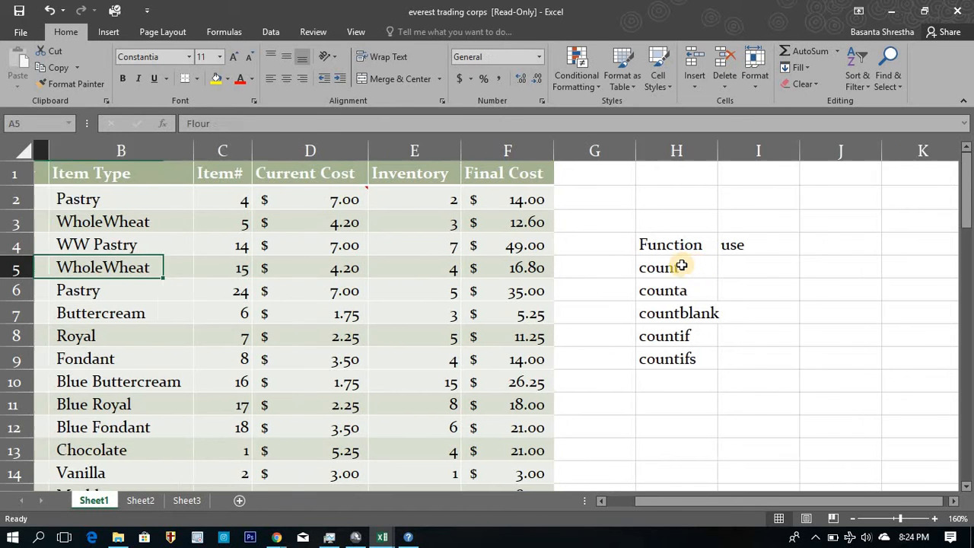
pyautogui.press('Up')
pyautogui.press('Up')
pyautogui.press('Up')
pyautogui.press('Right')
pyautogui.press('Right')
pyautogui.press('Right')
pyautogui.press('Right')
pyautogui.press('Right')
pyautogui.press('Right')
pyautogui.press('Right')
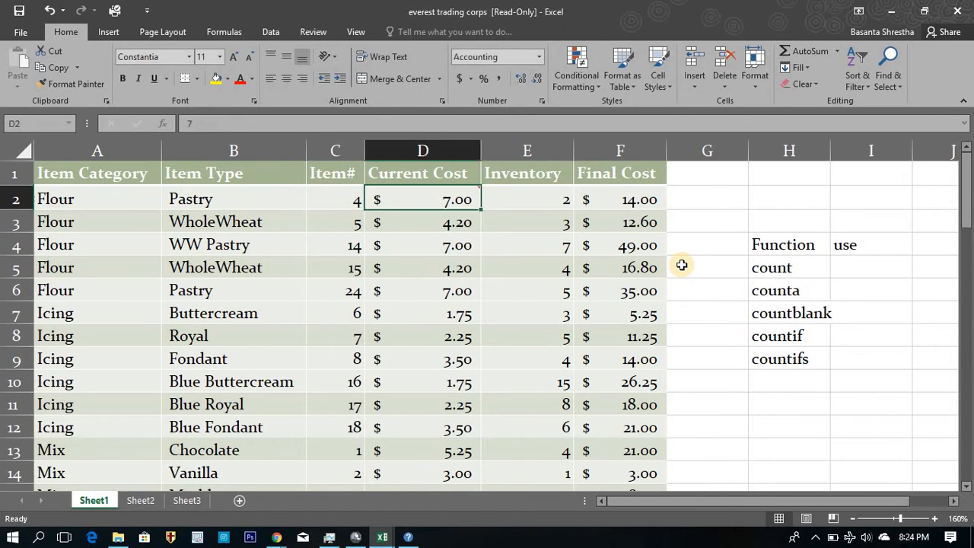
pyautogui.press('Down')
pyautogui.press('Down')
pyautogui.press('Down')
pyautogui.press('Right')
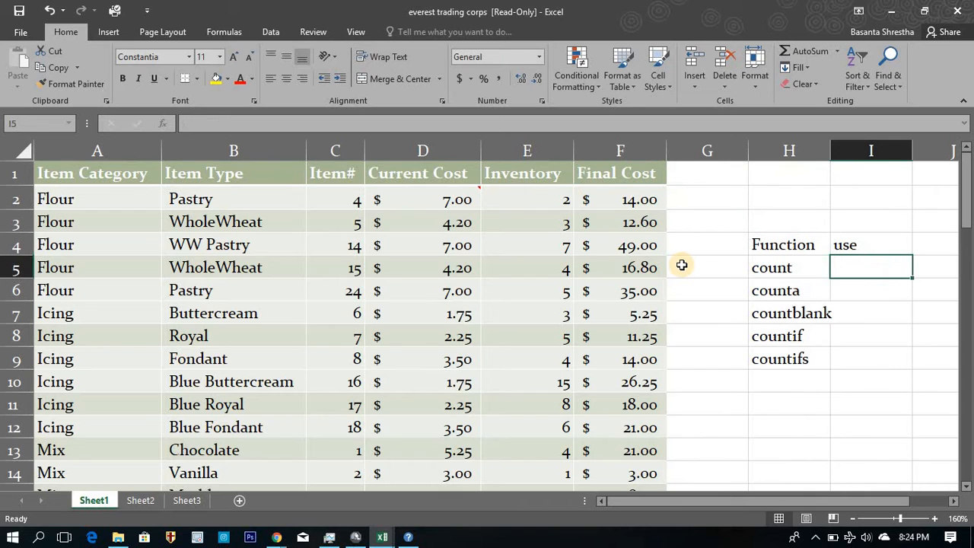
# Enter a COUNT formula for the range A2:F2 in cell I5, beside the count label, and reselect that cell.
pyautogui.write('=')
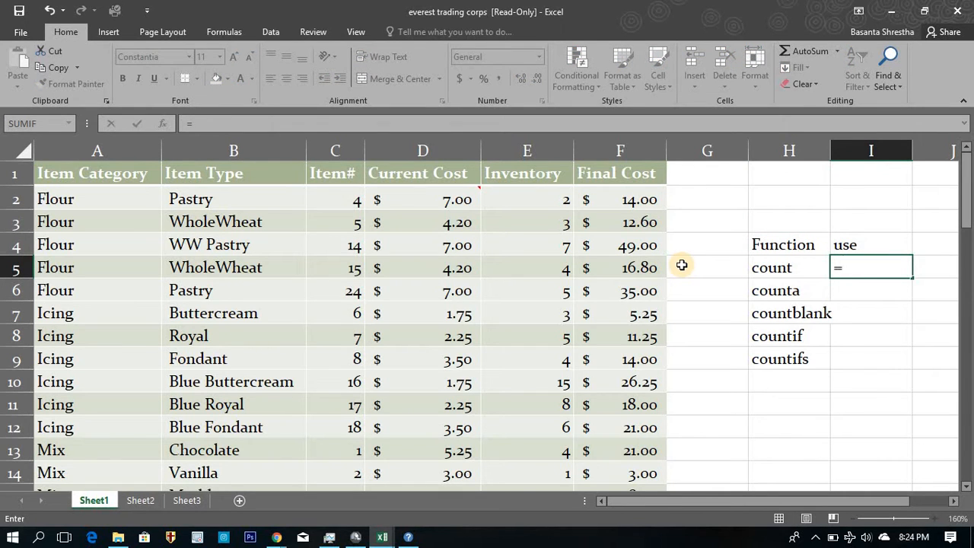
pyautogui.press('BackSpace')
pyautogui.write('+count')
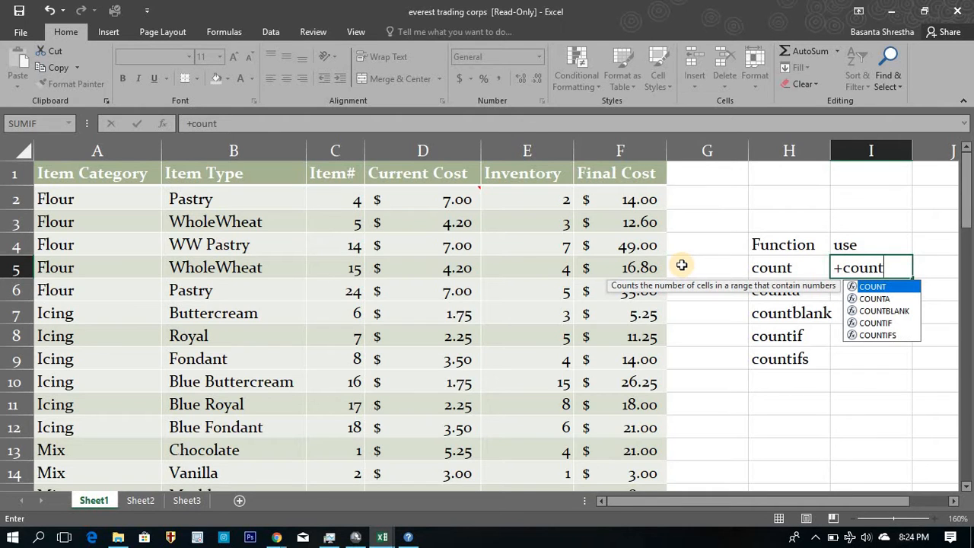
pyautogui.write('(')
pyautogui.press('Left')
pyautogui.press('Left')
pyautogui.press('Left')
pyautogui.press('Left')
pyautogui.press('Left')
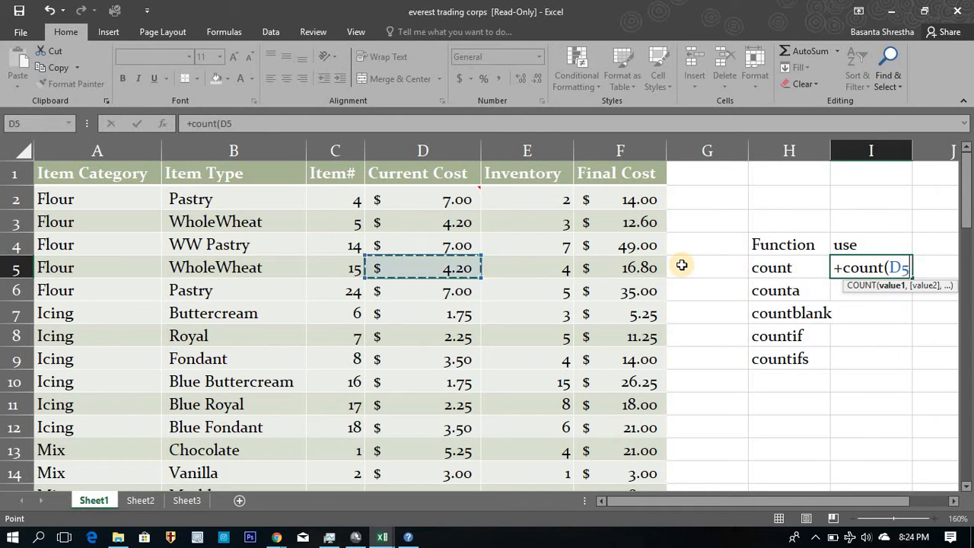
pyautogui.press('Up')
pyautogui.press('Up')
pyautogui.press('Up')
pyautogui.press('Left')
pyautogui.press('Left')
pyautogui.press('Left')
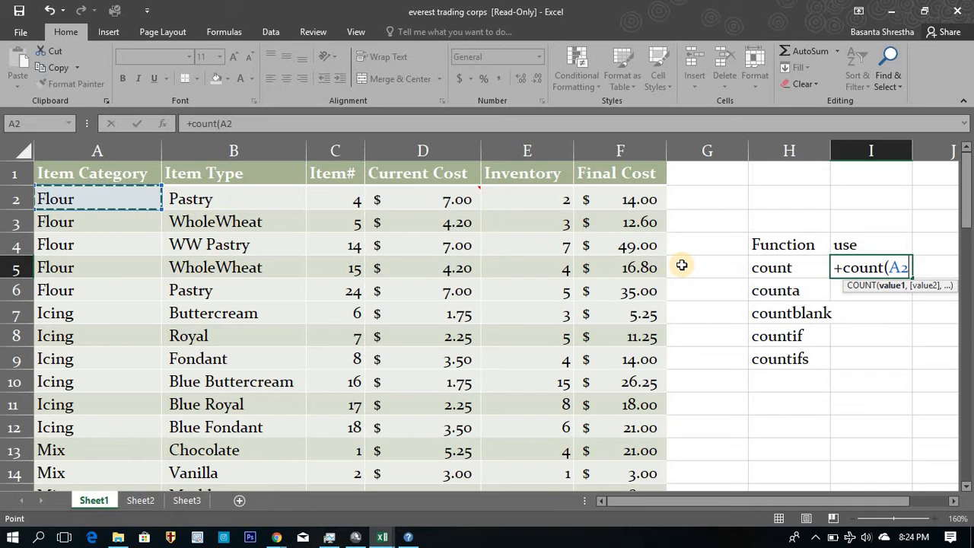
pyautogui.hotkey('ctrl', 'shift', 'Right')
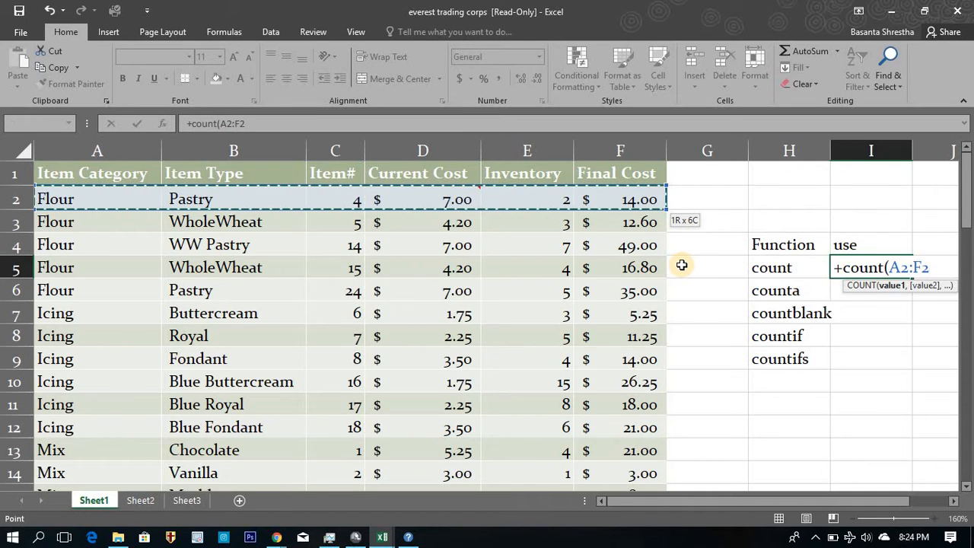
pyautogui.write(')')
pyautogui.press('Return')
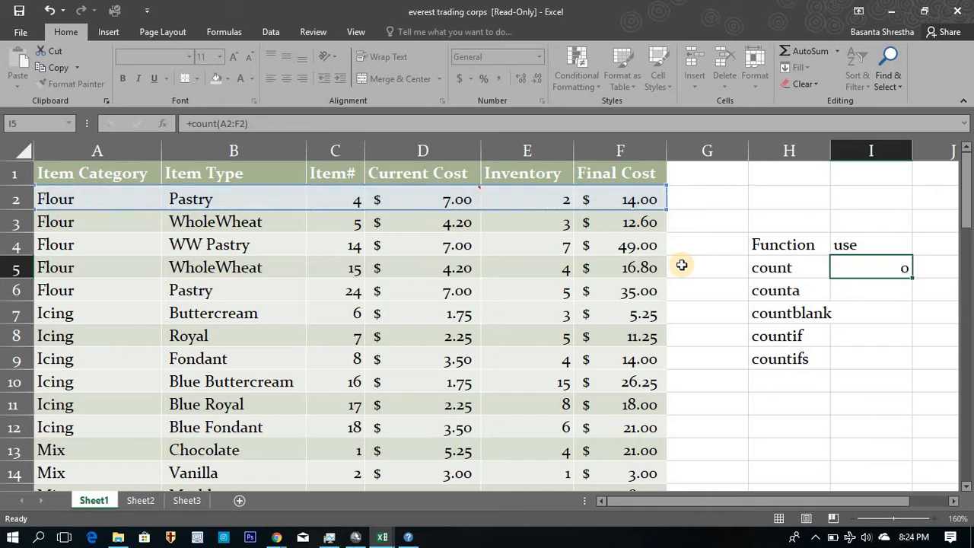
pyautogui.click(882, 267)
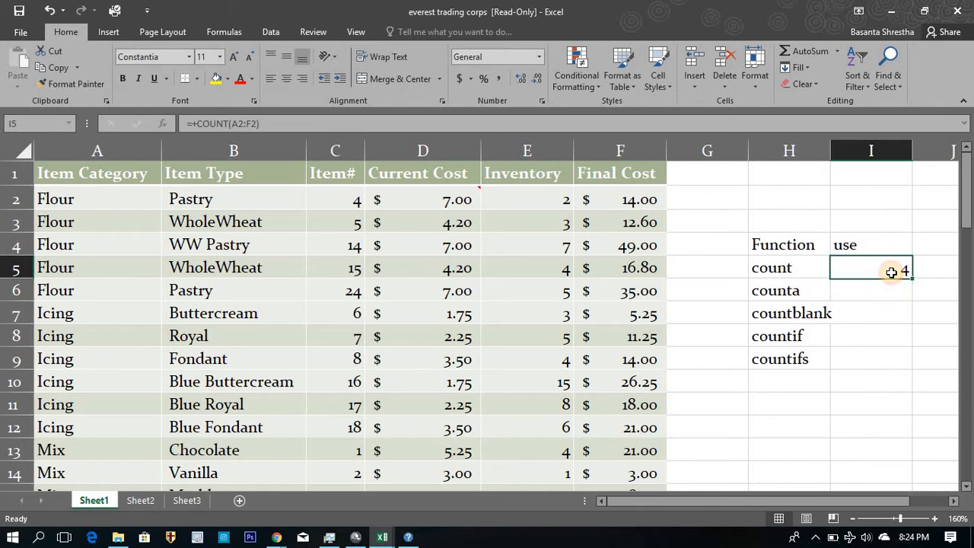
# Move through the table's first data row and the count and counta labels to examine which cells the COUNT formula includes.
pyautogui.click(132, 193)
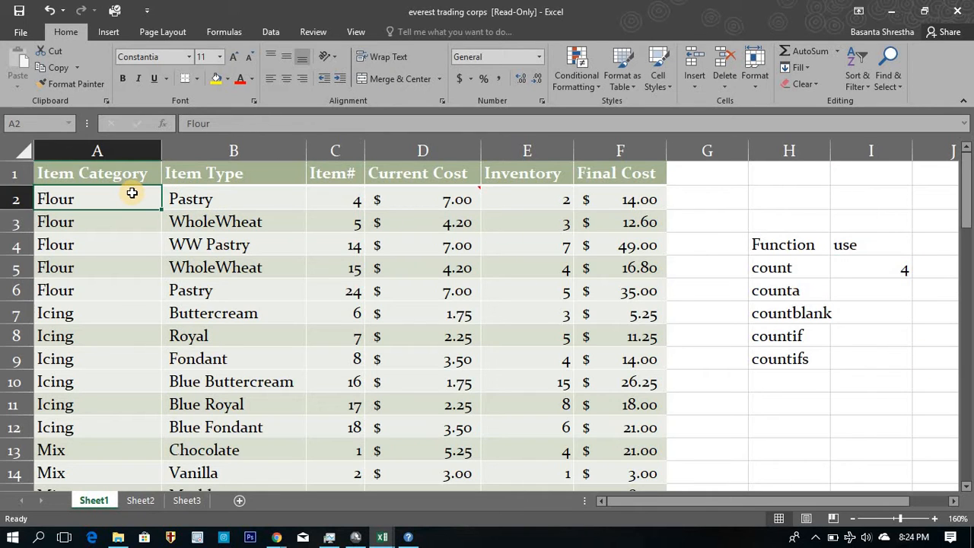
pyautogui.press('Right')
pyautogui.press('Right')
pyautogui.press('Right')
pyautogui.press('Right')
pyautogui.press('Right')
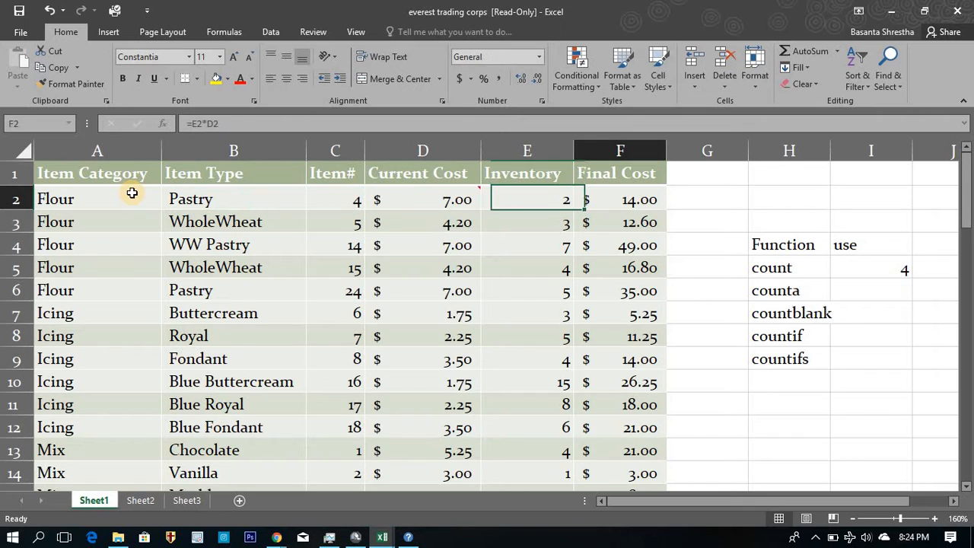
pyautogui.press('Down')
pyautogui.press('Right')
pyautogui.press('Down')
pyautogui.press('Down')
pyautogui.press('Right')
pyautogui.press('Down')
pyautogui.hotkey('shift', 'Up')
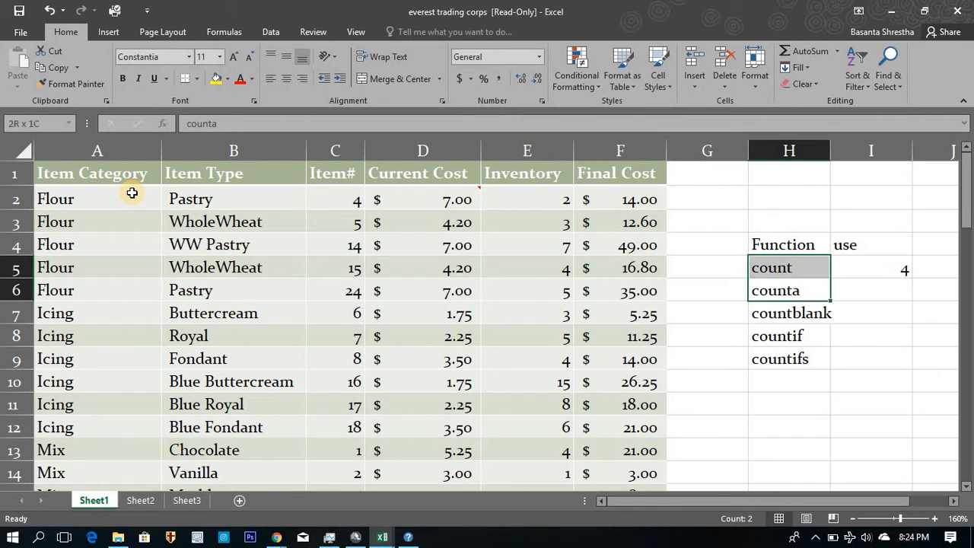
pyautogui.press('Down')
pyautogui.press('Up')
pyautogui.press('Up')
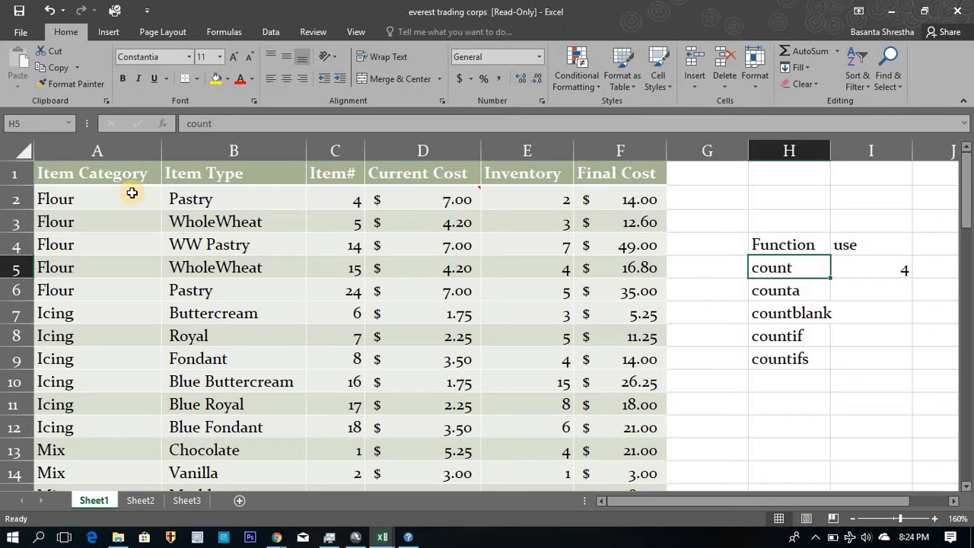
# Select the numeric cells C2:F2 to compare their count with the COUNT formula's result.
pyautogui.click(339, 196)
pyautogui.hotkey('shift', 'Right')
pyautogui.hotkey('shift', 'Right')
pyautogui.hotkey('shift', 'Right')
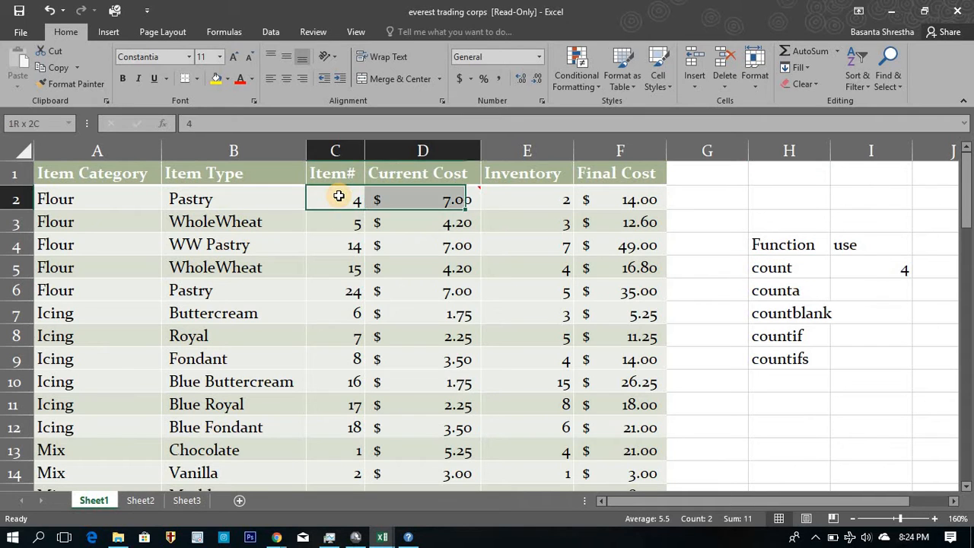
# Enter a COUNTA formula for the range A2:F2 in cell I6, beside the counta label.
pyautogui.click(887, 284)
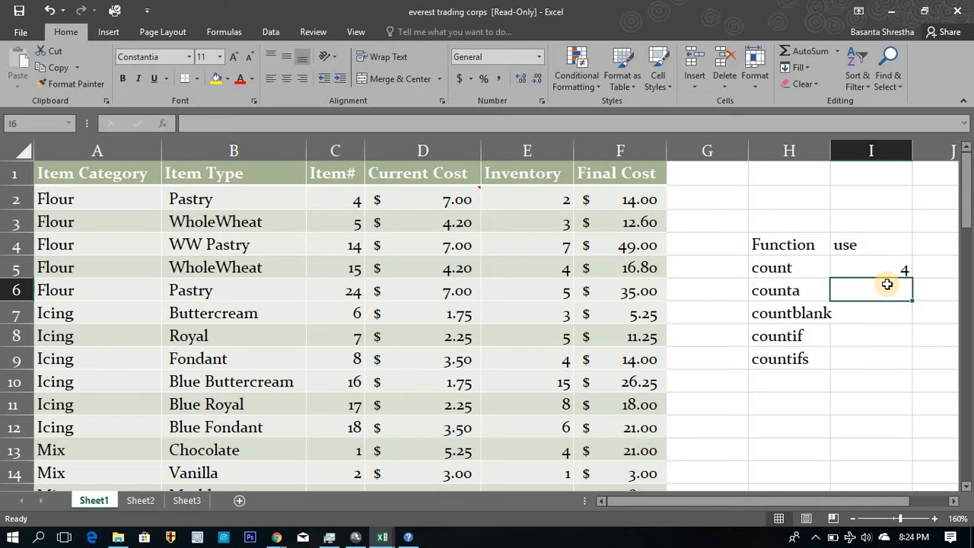
pyautogui.write('+cou')
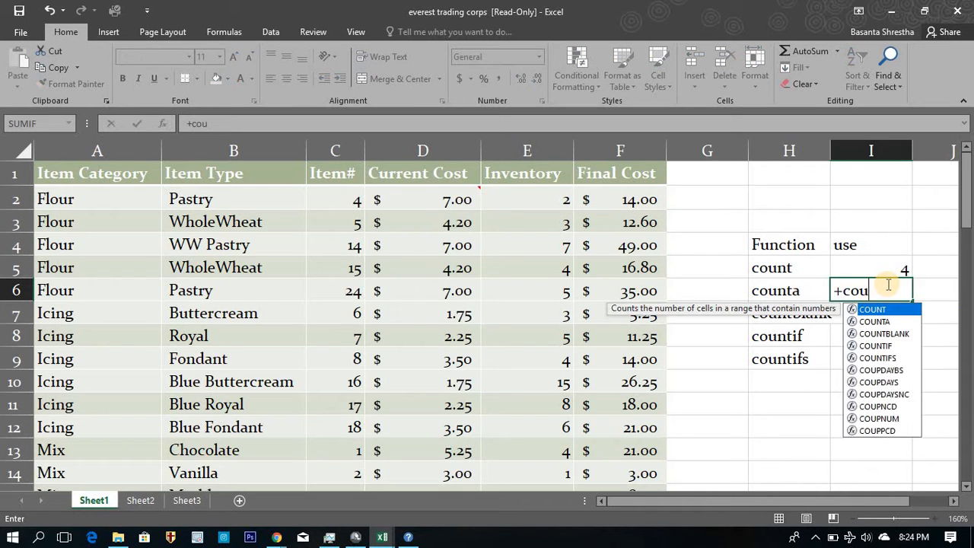
pyautogui.write('nta')
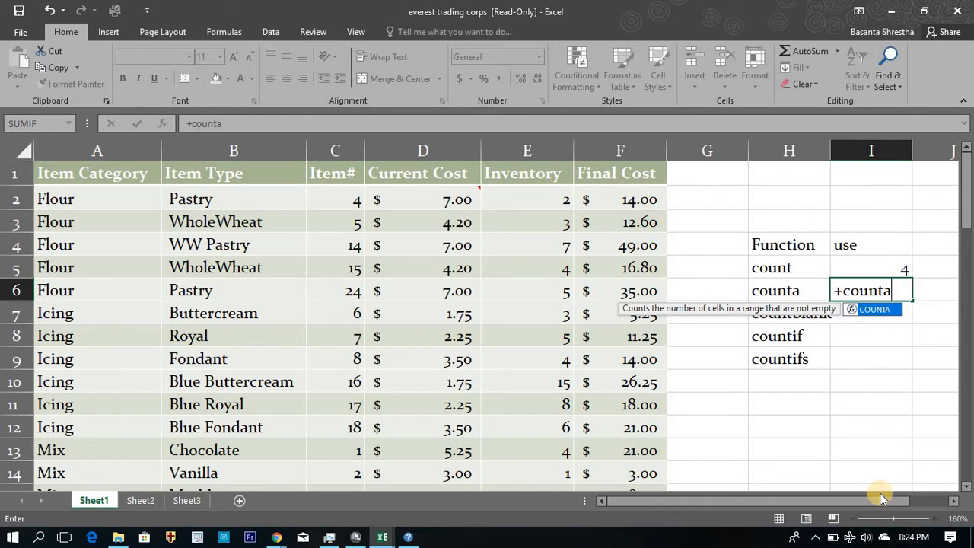
pyautogui.write('(')
pyautogui.press('Left')
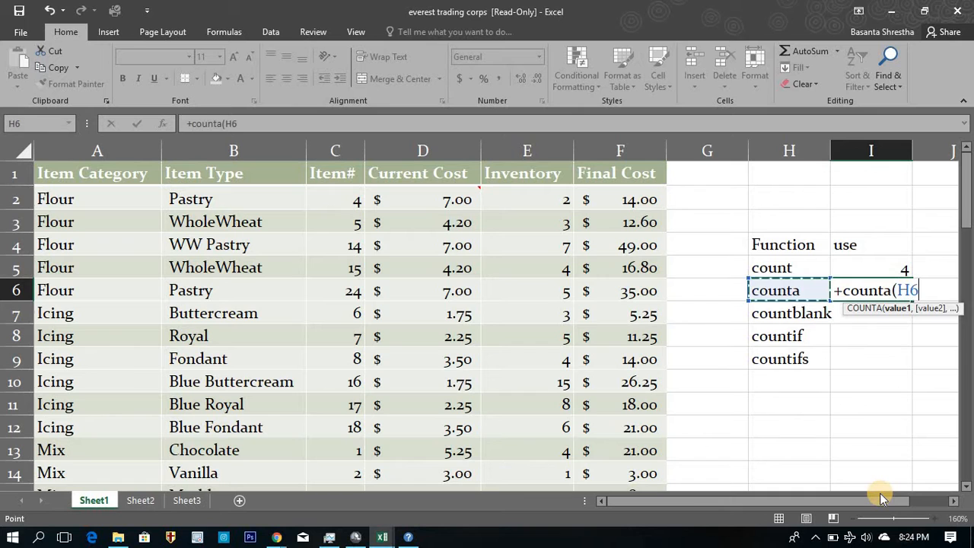
pyautogui.press('Up')
pyautogui.press('Left')
pyautogui.press('Left')
pyautogui.press('Up')
pyautogui.press('Up')
pyautogui.press('Up')
pyautogui.hotkey('shift', 'Left')
pyautogui.hotkey('shift', 'Left')
pyautogui.hotkey('shift', 'Left')
pyautogui.hotkey('shift', 'Left')
pyautogui.hotkey('shift', 'Left')
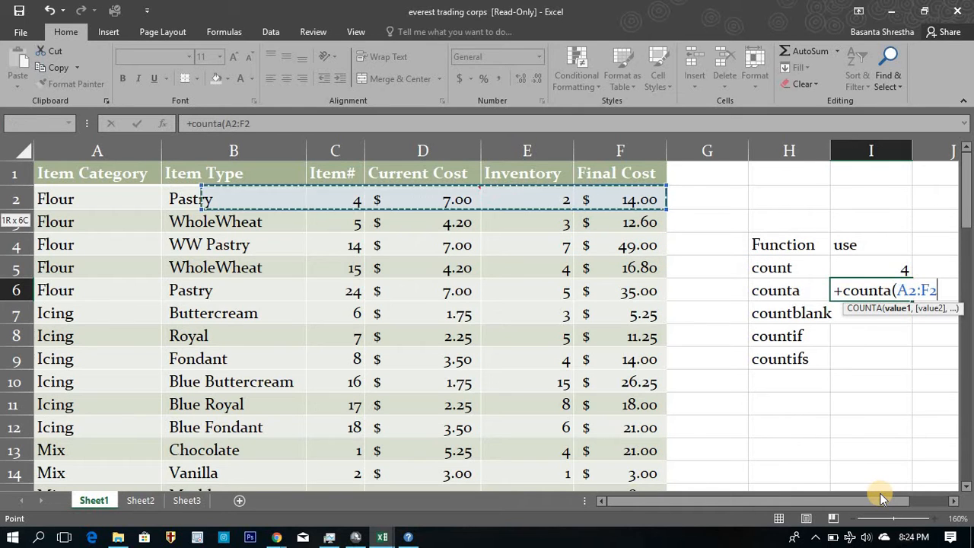
pyautogui.press('Return')
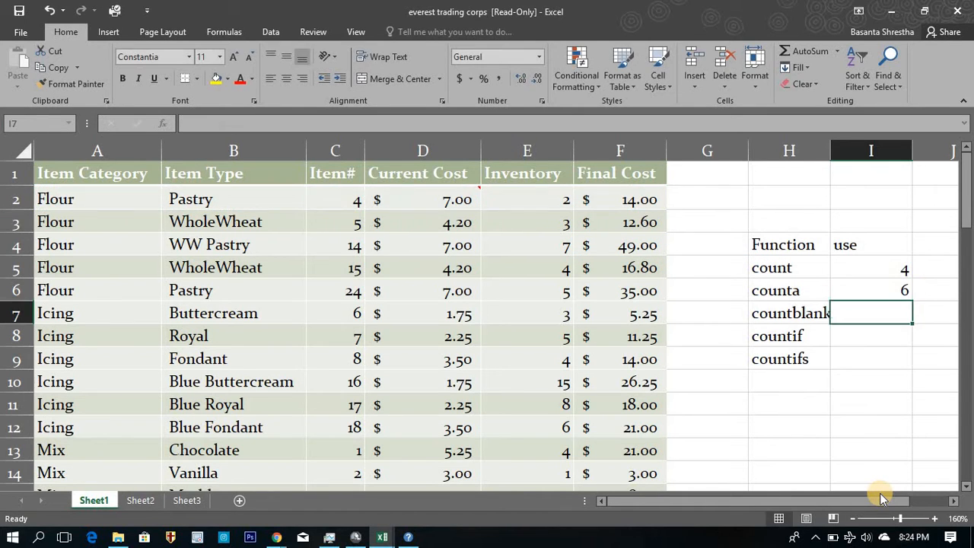
# Move through the table's first data row to examine which text and number cells the COUNTA formula includes.
pyautogui.press('Up')
pyautogui.press('Left')
pyautogui.press('Left')
pyautogui.press('Left')
pyautogui.press('Up')
pyautogui.press('Up')
pyautogui.press('Up')
pyautogui.press('Up')
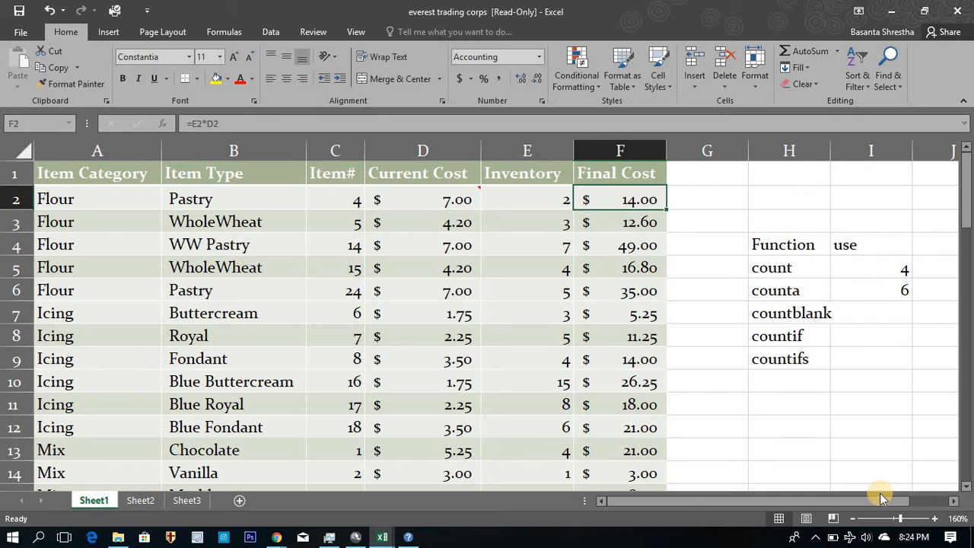
pyautogui.press('Left')
pyautogui.press('Left')
pyautogui.press('Left')
pyautogui.press('Left')
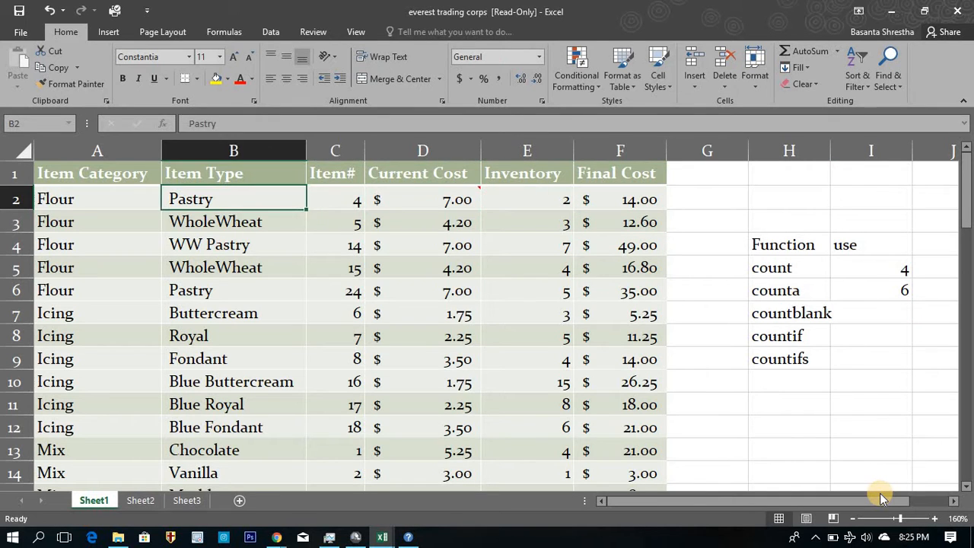
pyautogui.press('Left')
pyautogui.press('Right')
# Replace the formula in cell I6 with a COUNTA of the Item Category entries in A2:A25.
pyautogui.press('Right')
pyautogui.press('Right')
pyautogui.press('Right')
pyautogui.press('Right')
pyautogui.press('Right')
pyautogui.press('Down')
pyautogui.press('Down')
pyautogui.press('Down')
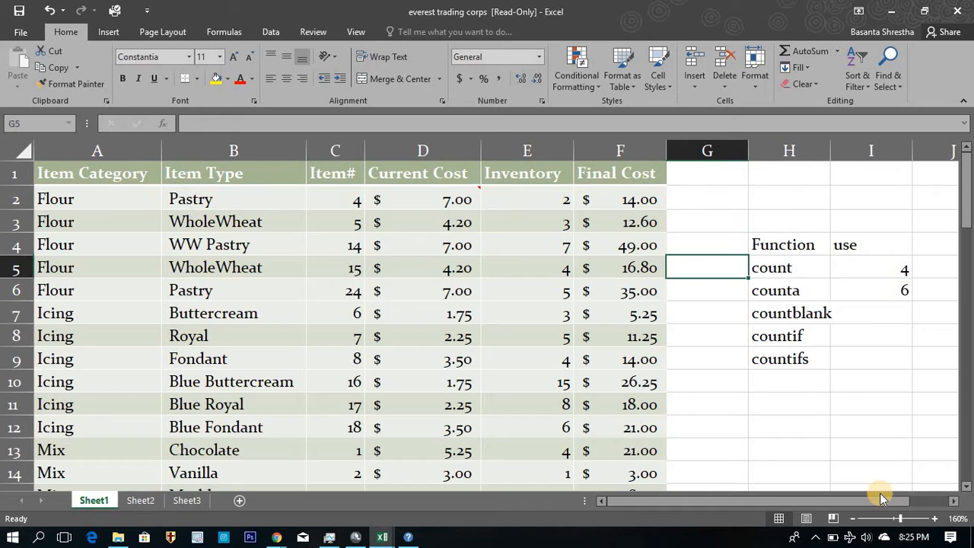
pyautogui.press('Right')
pyautogui.press('Right')
pyautogui.press('Down')
pyautogui.write('=')
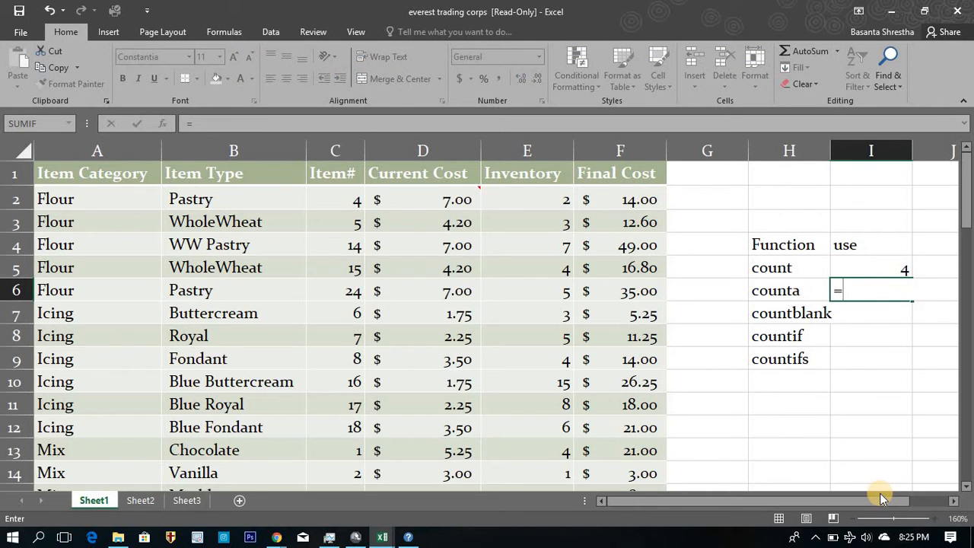
pyautogui.write('count')
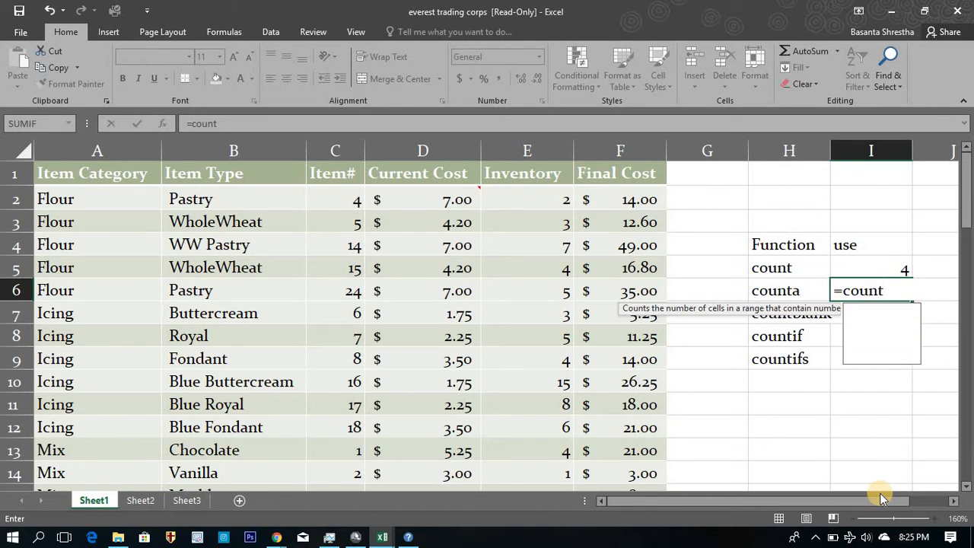
pyautogui.write('a(')
pyautogui.press('Left')
pyautogui.press('Left')
pyautogui.press('Left')
pyautogui.press('Left')
pyautogui.press('Left')
pyautogui.press('Left')
pyautogui.press('Left')
pyautogui.press('Left')
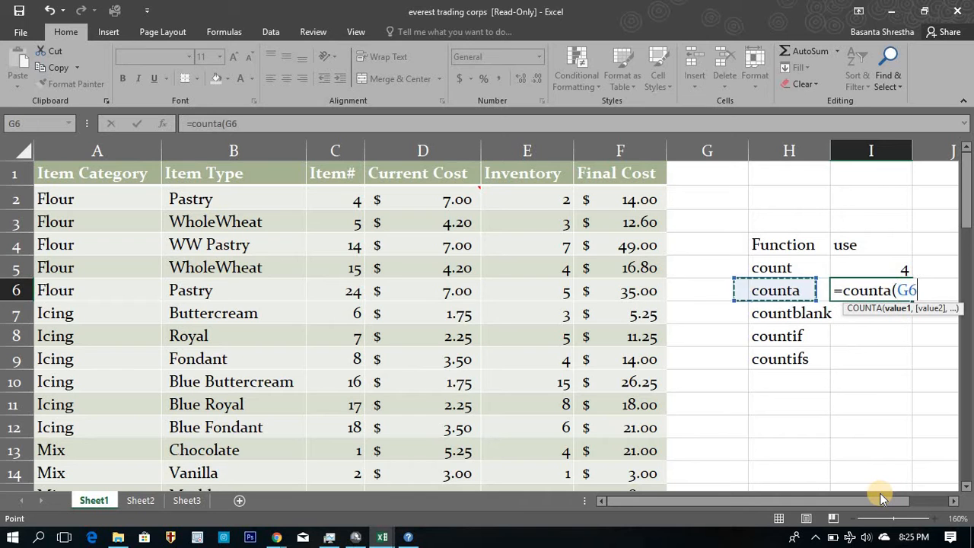
pyautogui.hotkey('ctrl', 'Up')
pyautogui.press('Down')
pyautogui.hotkey('ctrl', 'shift', 'Down')
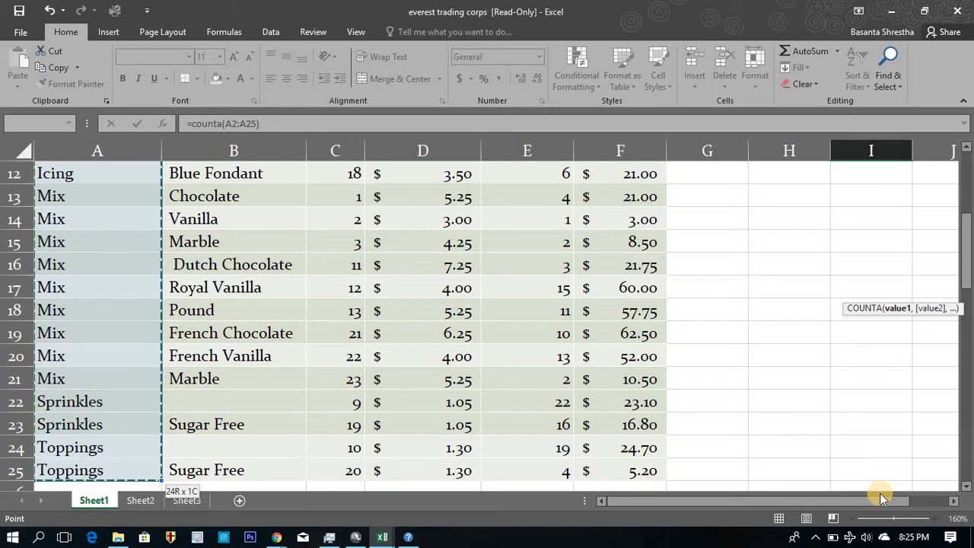
pyautogui.write(')')
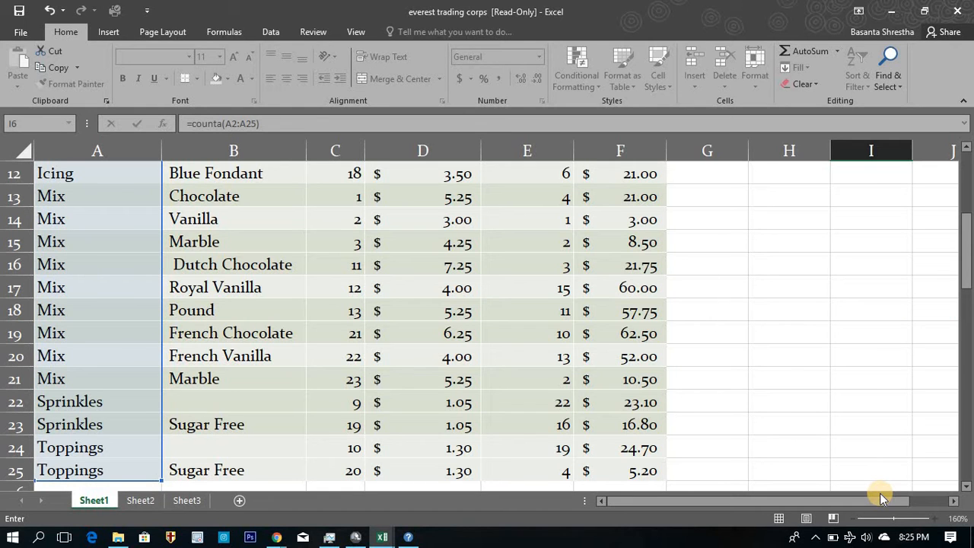
pyautogui.press('Up')
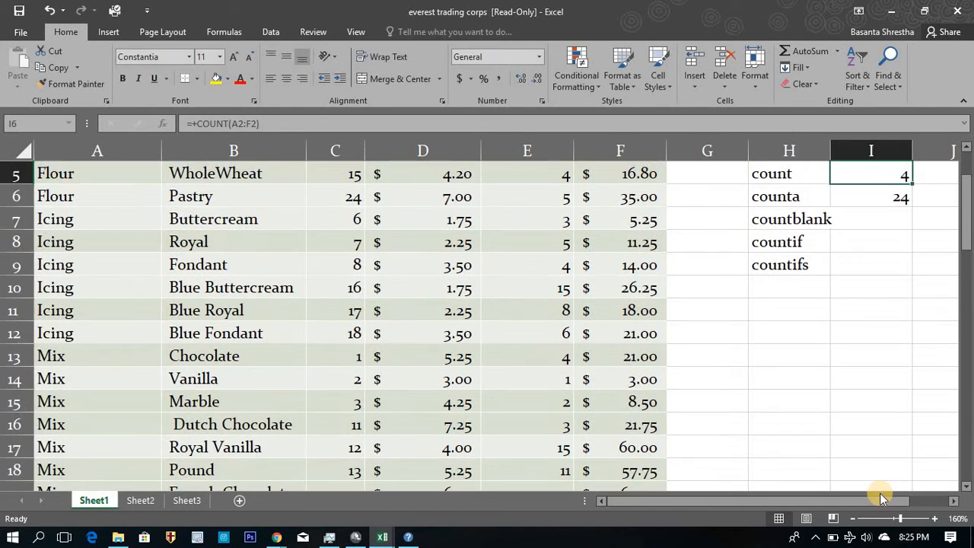
# Review the COUNTA result and the countblank label, ending on the empty cell I7 beside that label.
pyautogui.press('Down')
pyautogui.scroll(1, 880, 493)
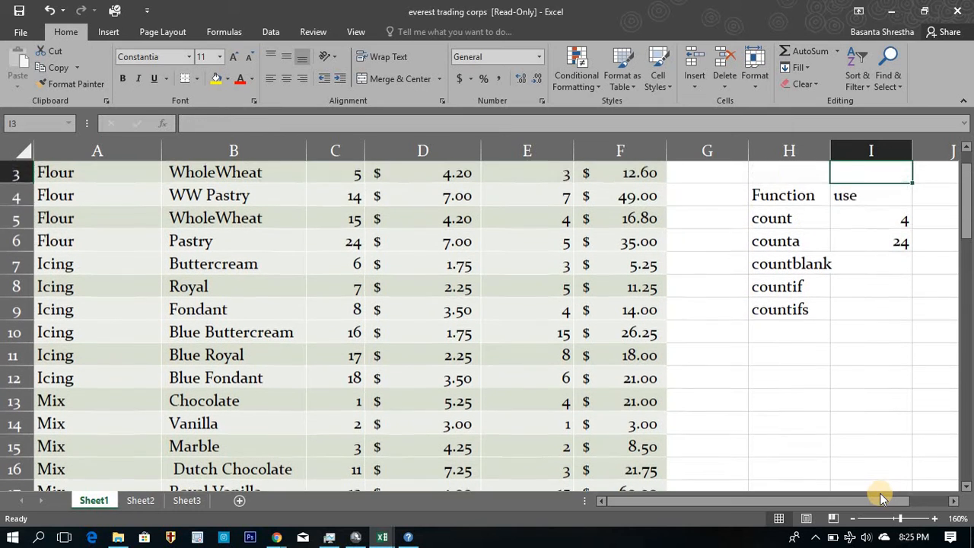
pyautogui.press('Down')
pyautogui.press('Left')
pyautogui.press('Right')
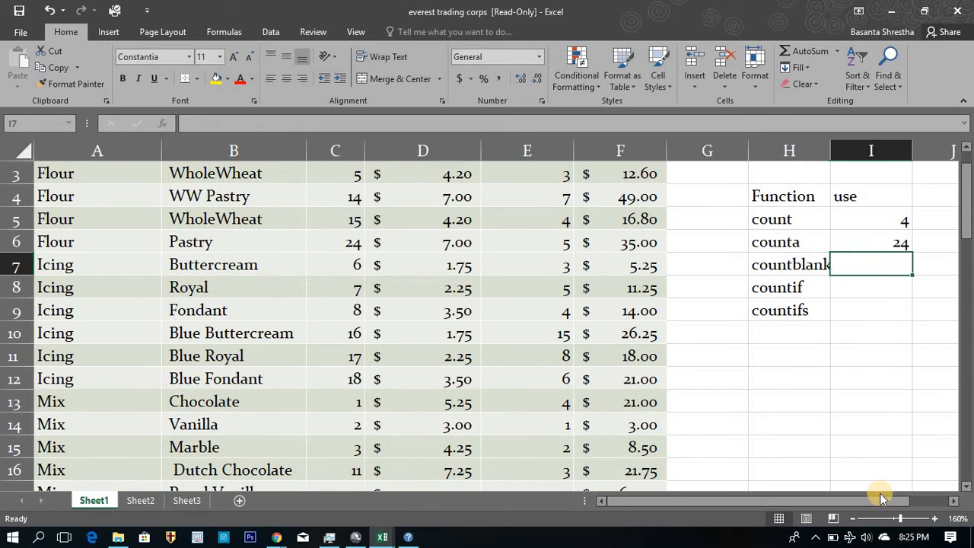
pyautogui.press('Left')
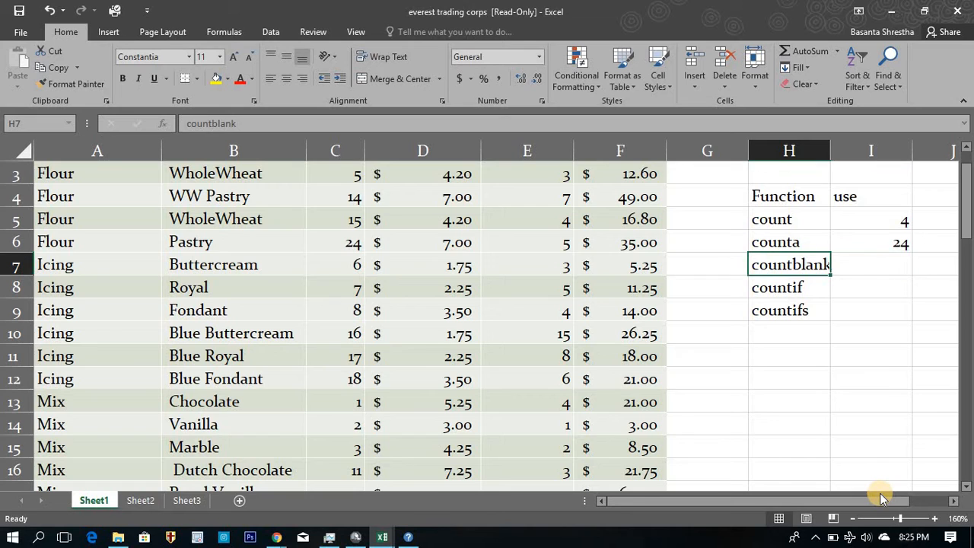
pyautogui.press('Left')
pyautogui.press('Left')
pyautogui.press('Right')
pyautogui.press('Right')
pyautogui.press('Right')
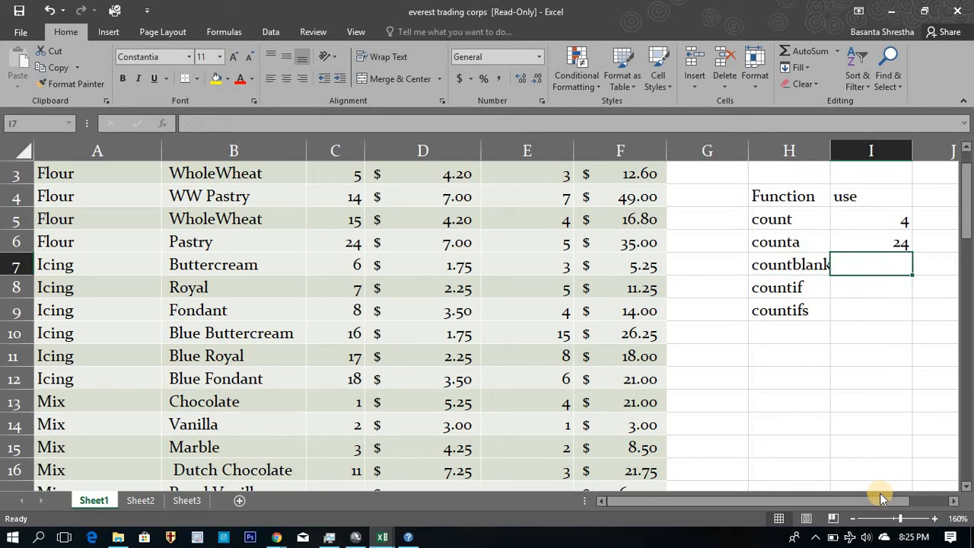
# Enter a COUNTBLANK formula for the Item Type range B2:B25 in cell I7.
pyautogui.write('=count')
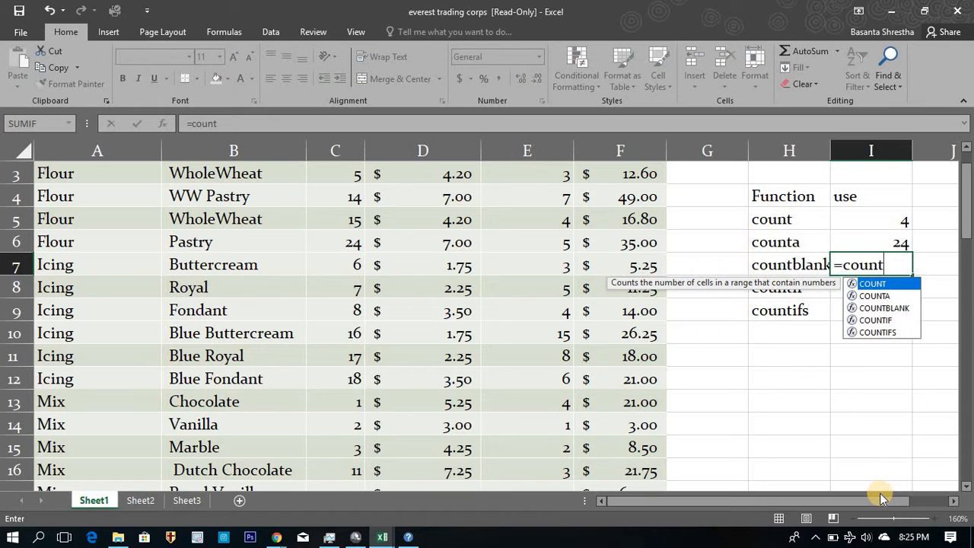
pyautogui.write('b')
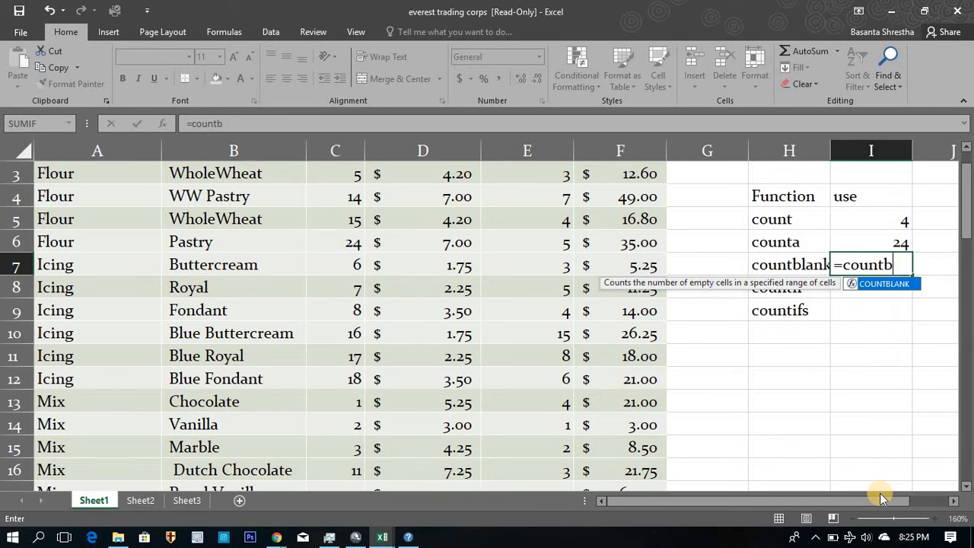
pyautogui.write('lan')
pyautogui.press('Tab')
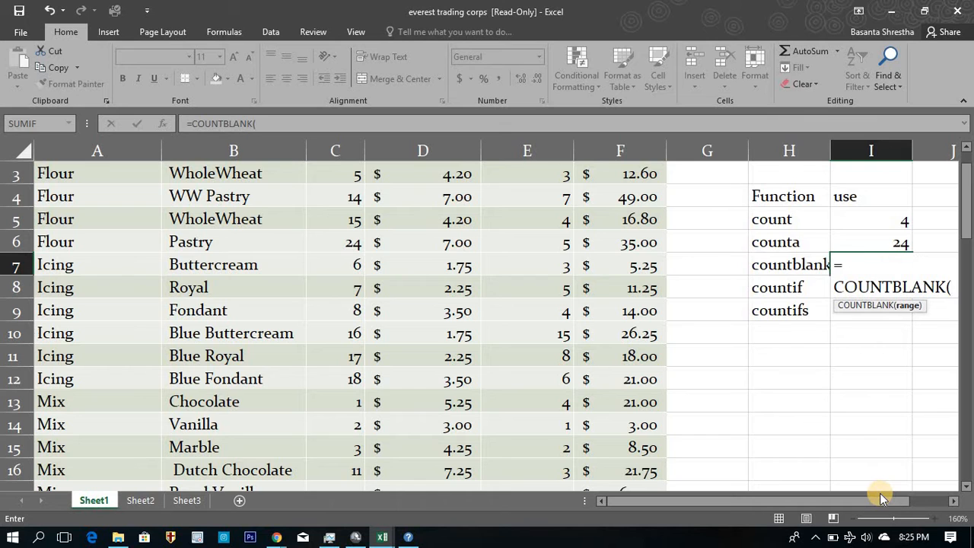
pyautogui.press('Left')
pyautogui.press('Left')
pyautogui.press('Left')
pyautogui.press('Left')
pyautogui.press('Left')
pyautogui.press('Left')
pyautogui.press('Up')
pyautogui.press('Up')
pyautogui.press('Up')
pyautogui.press('Up')
pyautogui.press('Up')
pyautogui.press('Up')
pyautogui.press('Down')
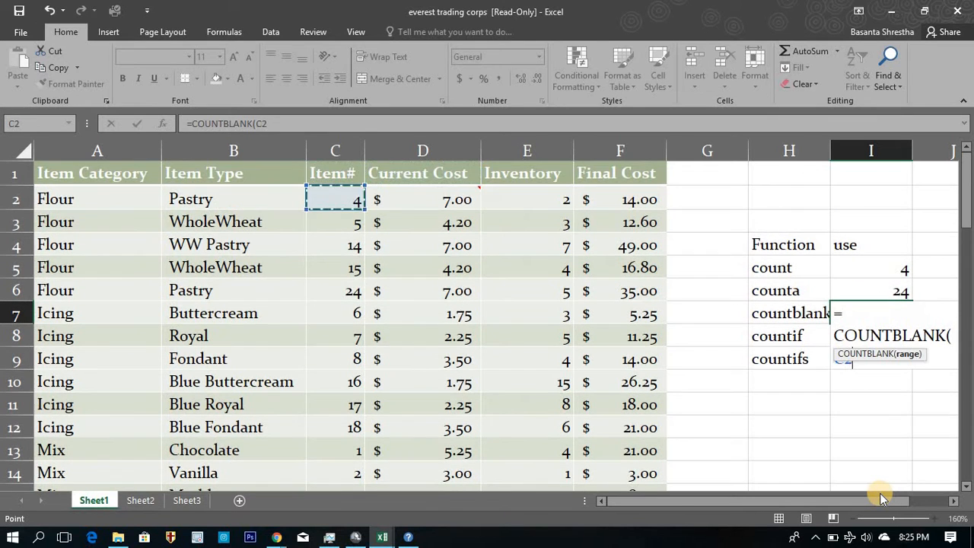
pyautogui.press('Left')
pyautogui.hotkey('shift', 'Down')
pyautogui.hotkey('shift', 'Down')
pyautogui.hotkey('shift', 'Down')
pyautogui.hotkey('shift', 'Down')
pyautogui.hotkey('shift', 'Down')
pyautogui.hotkey('shift', 'Down')
pyautogui.hotkey('shift', 'Down')
pyautogui.hotkey('shift', 'Down')
pyautogui.hotkey('shift', 'Down')
pyautogui.hotkey('shift', 'Down')
pyautogui.hotkey('shift', 'Down')
pyautogui.hotkey('shift', 'Down')
pyautogui.hotkey('shift', 'Down')
pyautogui.hotkey('shift', 'Down')
pyautogui.hotkey('shift', 'Down')
pyautogui.hotkey('shift', 'Down')
pyautogui.hotkey('shift', 'Down')
pyautogui.hotkey('shift', 'Down')
pyautogui.hotkey('shift', 'Down')
pyautogui.hotkey('shift', 'Down')
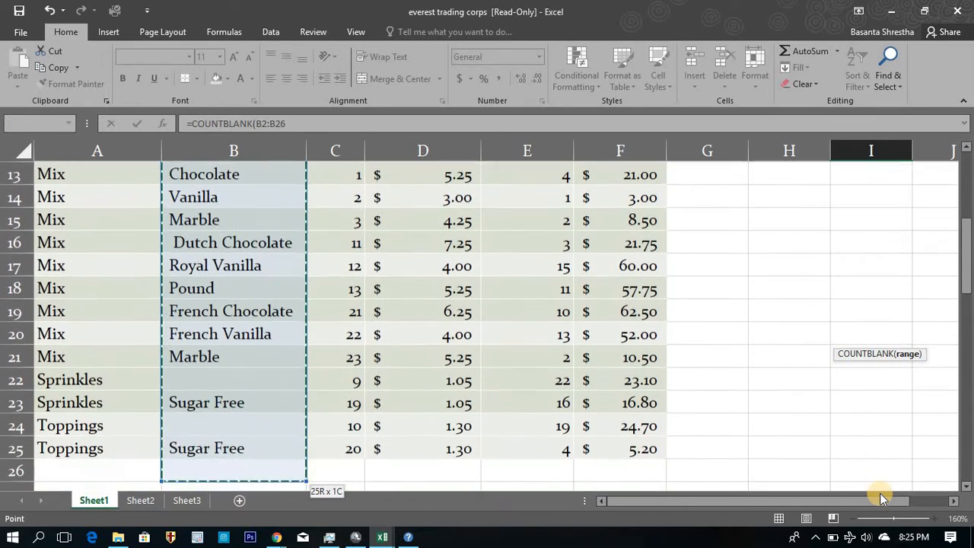
pyautogui.hotkey('shift', 'Up')
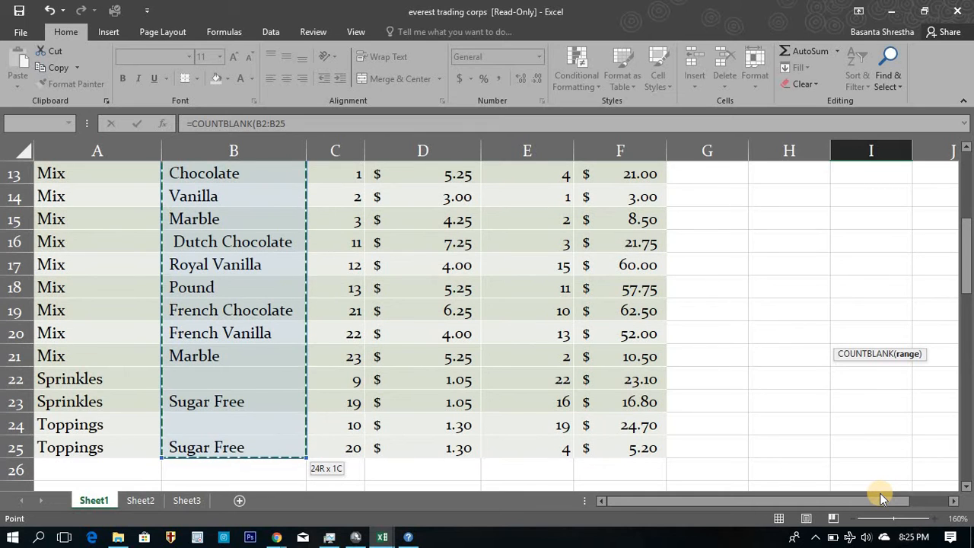
pyautogui.press('Return')
# Move down the Item Type column to examine the blank cells that the COUNTBLANK formula includes.
pyautogui.press('Up')
pyautogui.press('Up')
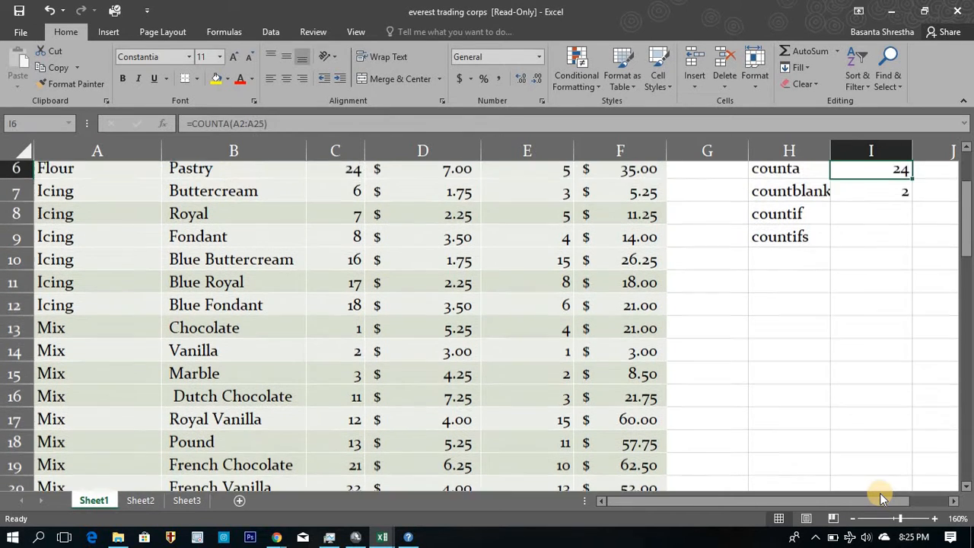
pyautogui.press('Down')
pyautogui.press('Down')
pyautogui.press('Up')
pyautogui.press('Left')
pyautogui.press('Left')
pyautogui.press('Left')
pyautogui.press('Left')
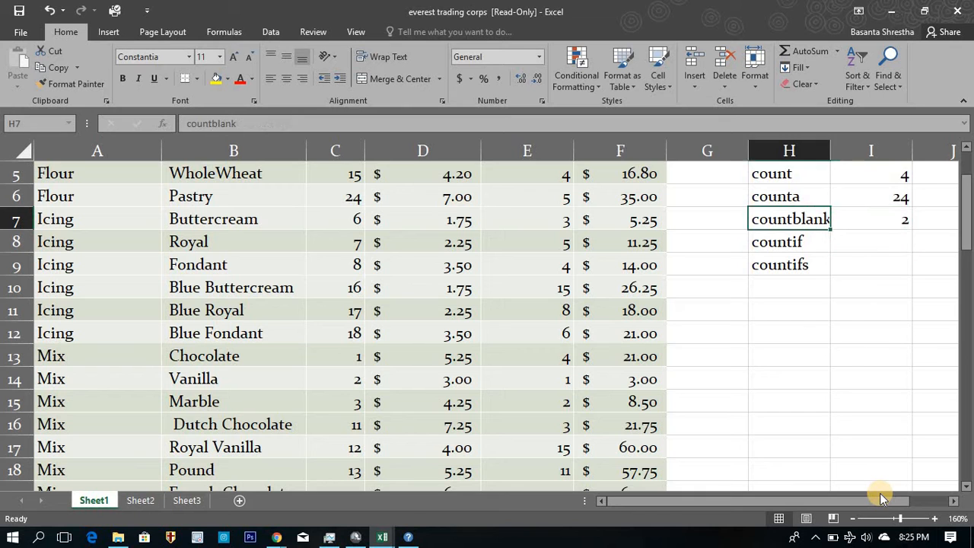
pyautogui.press('Left')
pyautogui.press('Left')
pyautogui.press('Left')
pyautogui.hotkey('ctrl', 'Down')
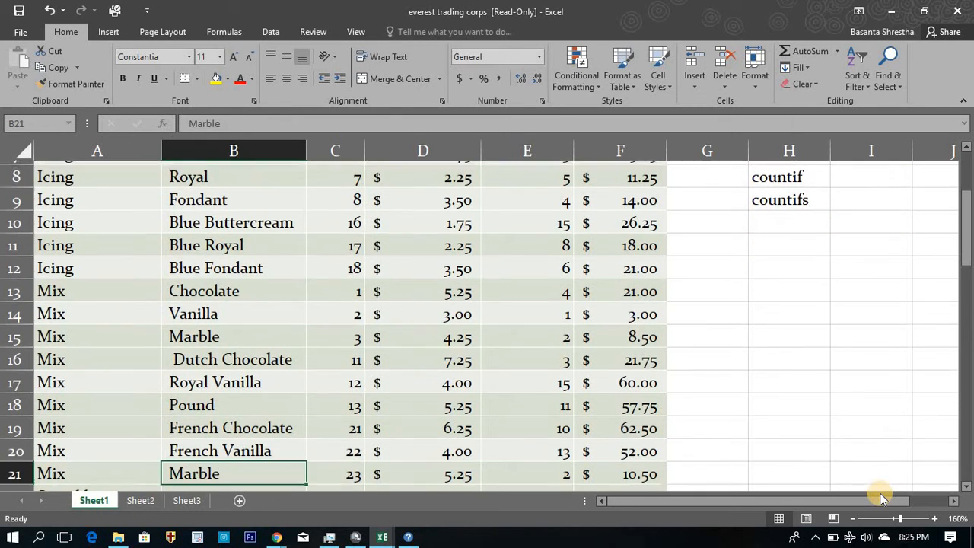
pyautogui.press('Down')
pyautogui.press('Down')
pyautogui.press('Down')
pyautogui.press('Up')
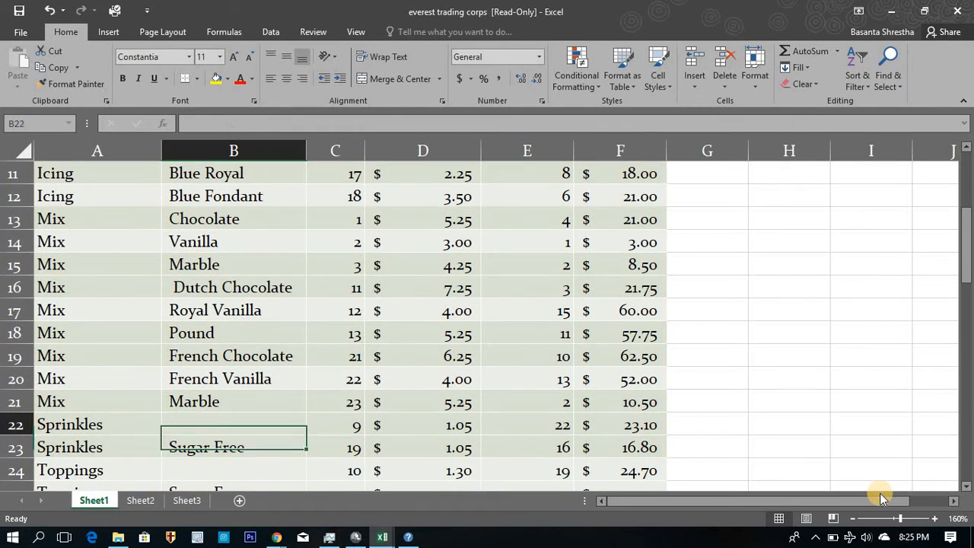
# Replace the formula in cell I7 with 1 minus the COUNTA of the Item Type range B2:B25.
pyautogui.hotkey('ctrl', 'Up')
pyautogui.hotkey('ctrl', 'Up')
pyautogui.press('Right')
pyautogui.press('Right')
pyautogui.press('Right')
pyautogui.press('Right')
pyautogui.press('Right')
pyautogui.press('Right')
pyautogui.press('Down')
pyautogui.press('Down')
pyautogui.press('Down')
pyautogui.press('Down')
pyautogui.press('Down')
pyautogui.press('Down')
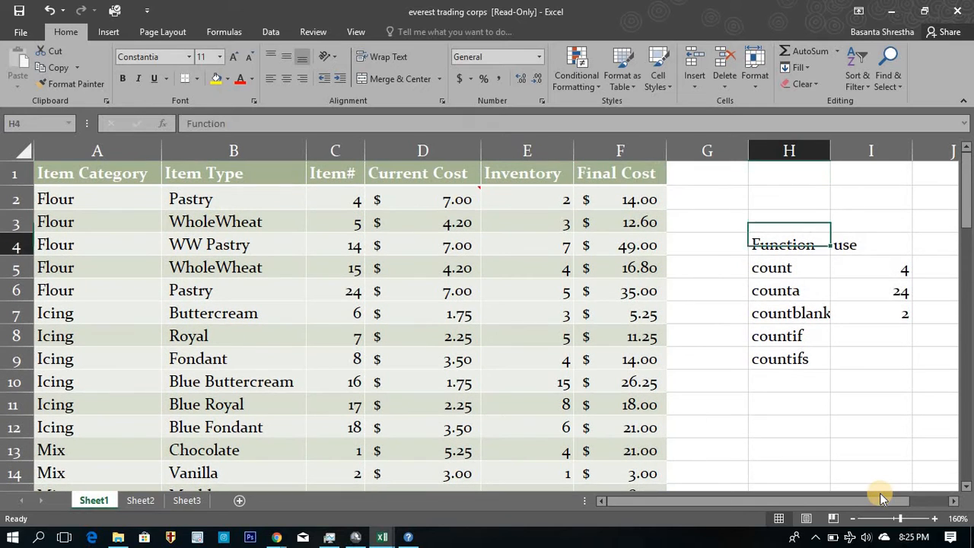
pyautogui.press('Right')
pyautogui.write('+')
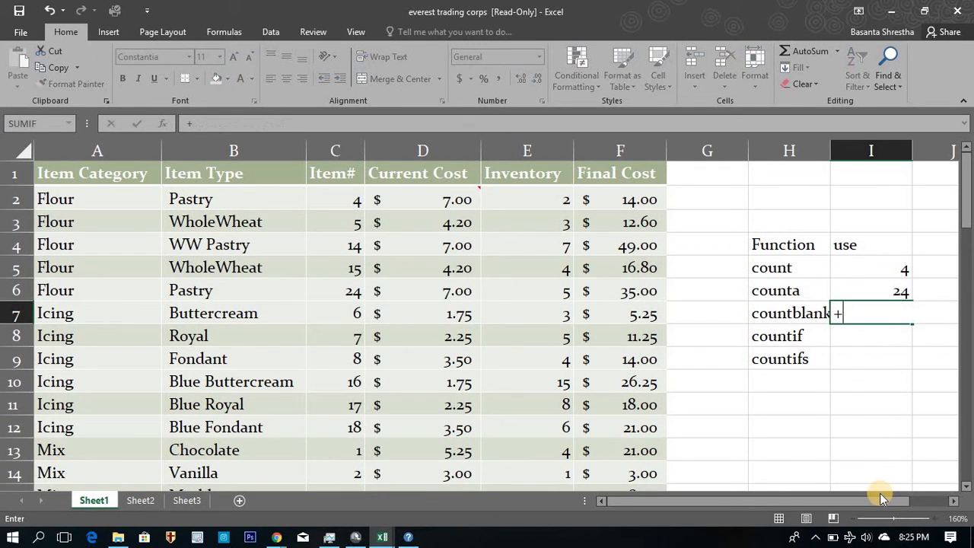
pyautogui.write('1-counta')
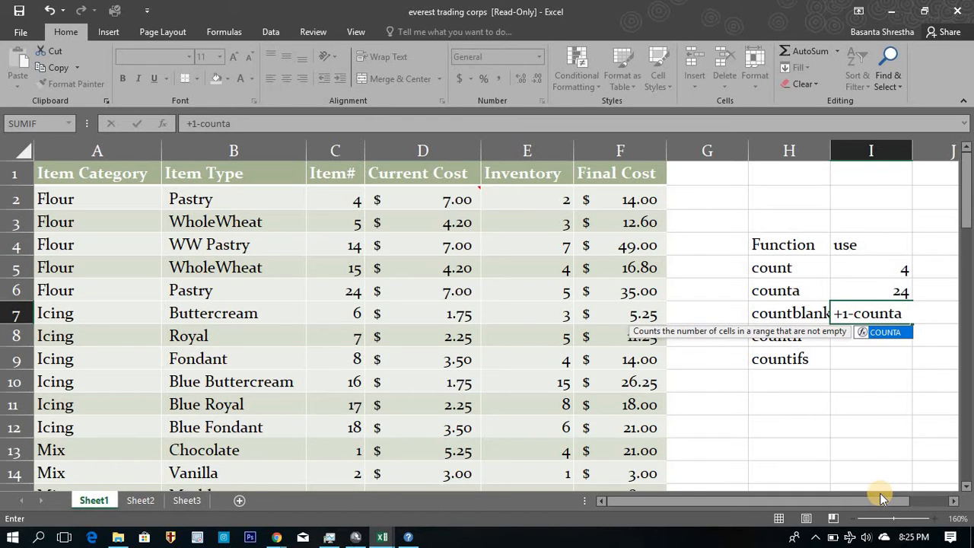
pyautogui.write('(')
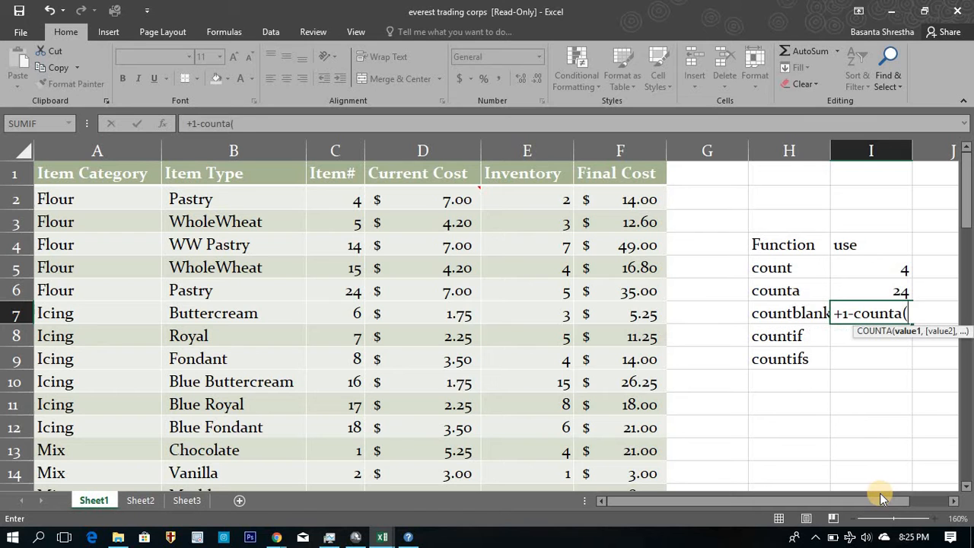
pyautogui.press('Left')
pyautogui.press('Left')
pyautogui.press('Left')
pyautogui.press('Left')
pyautogui.press('Left')
pyautogui.press('Left')
pyautogui.press('Left')
pyautogui.press('Up')
pyautogui.press('Up')
pyautogui.press('Up')
pyautogui.press('Up')
pyautogui.press('Up')
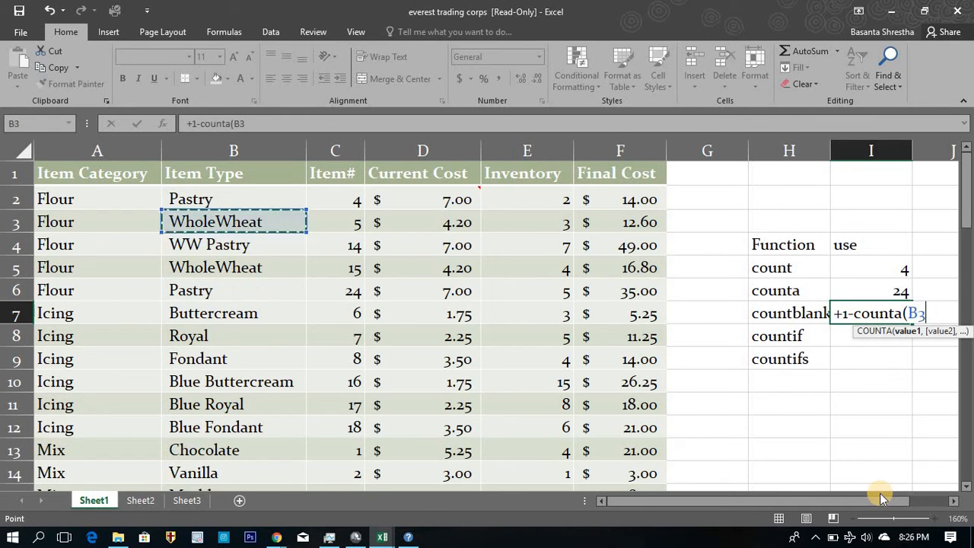
pyautogui.hotkey('ctrl', 'shift', 'Down')
pyautogui.hotkey('shift', 'Down')
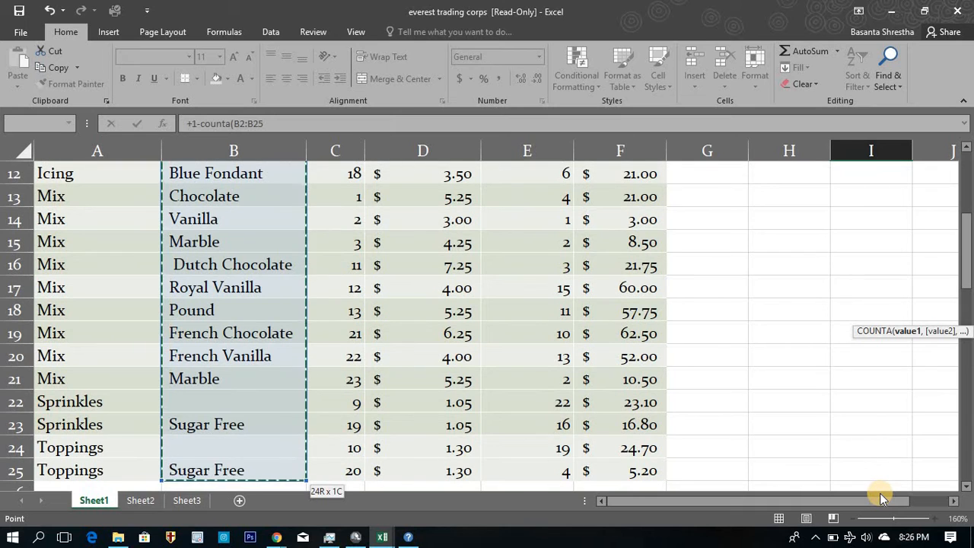
pyautogui.press('Return')
# Change the first number in the I7 formula to 24 so that it reads =24-COUNTA(B2:B25).
pyautogui.press('Up')
pyautogui.press('Up')
pyautogui.press('Up')
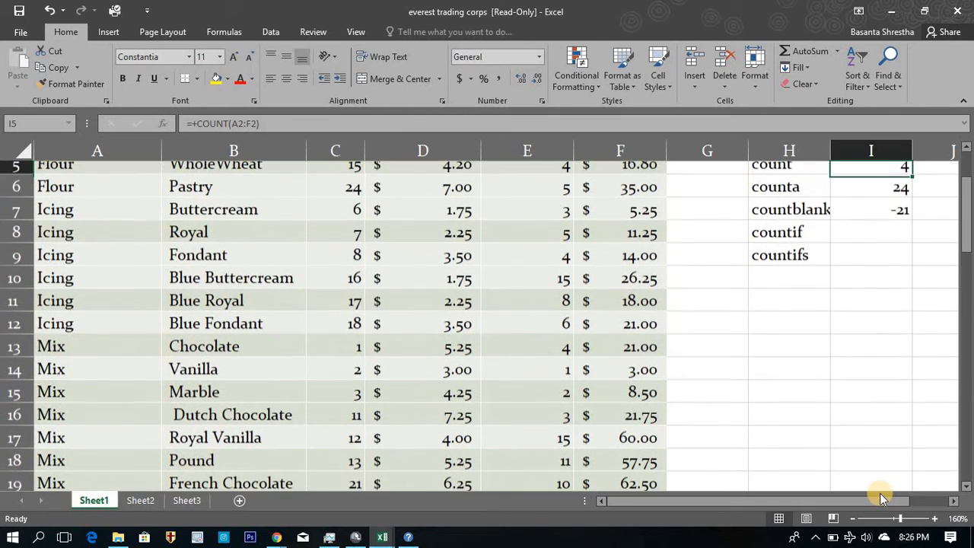
pyautogui.press('Down')
pyautogui.press('Down')
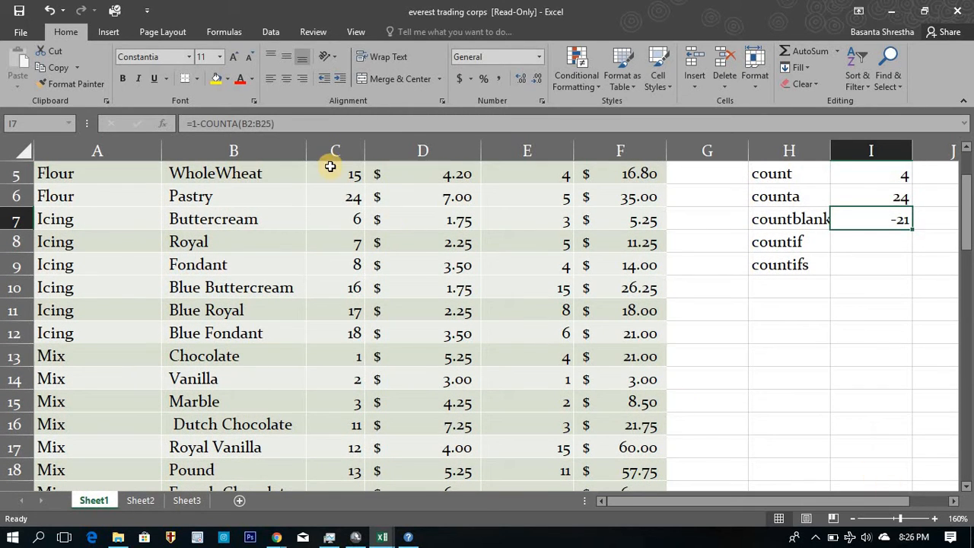
pyautogui.click(300, 124)
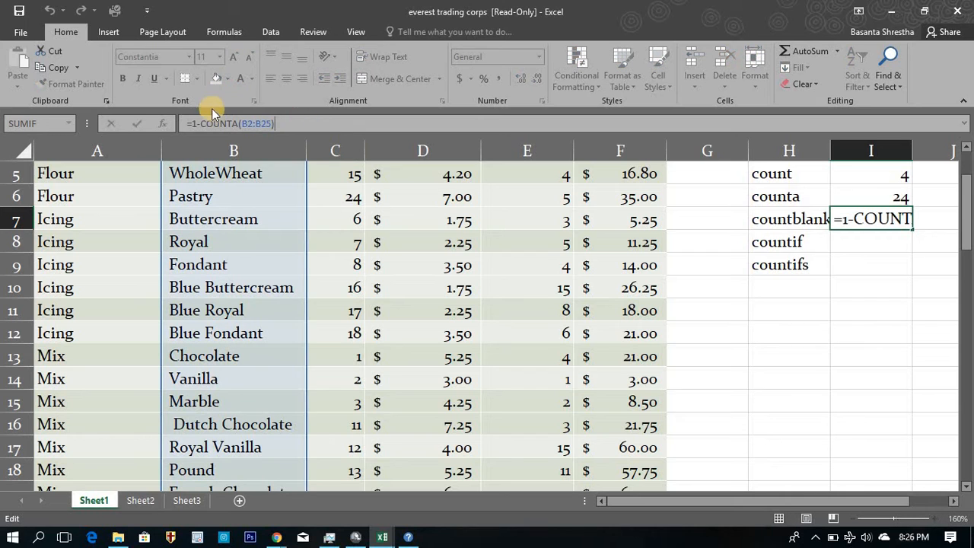
pyautogui.click(197, 122)
pyautogui.press('BackSpace')
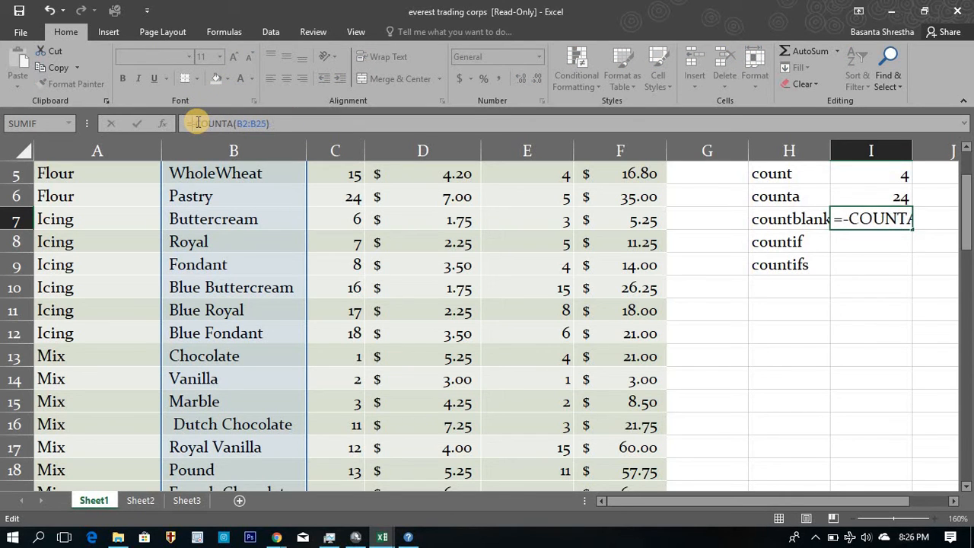
pyautogui.write('2')
pyautogui.press('Return')
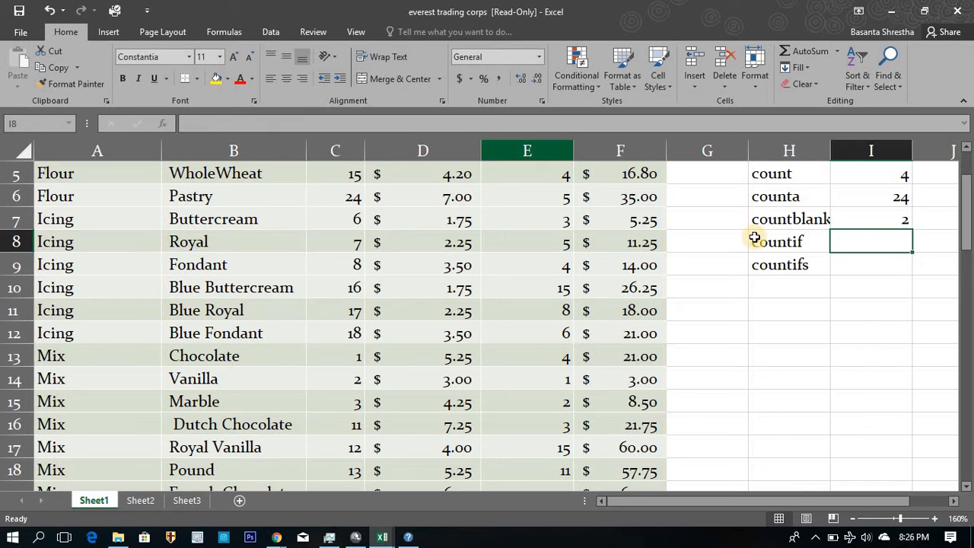
pyautogui.click(894, 219)
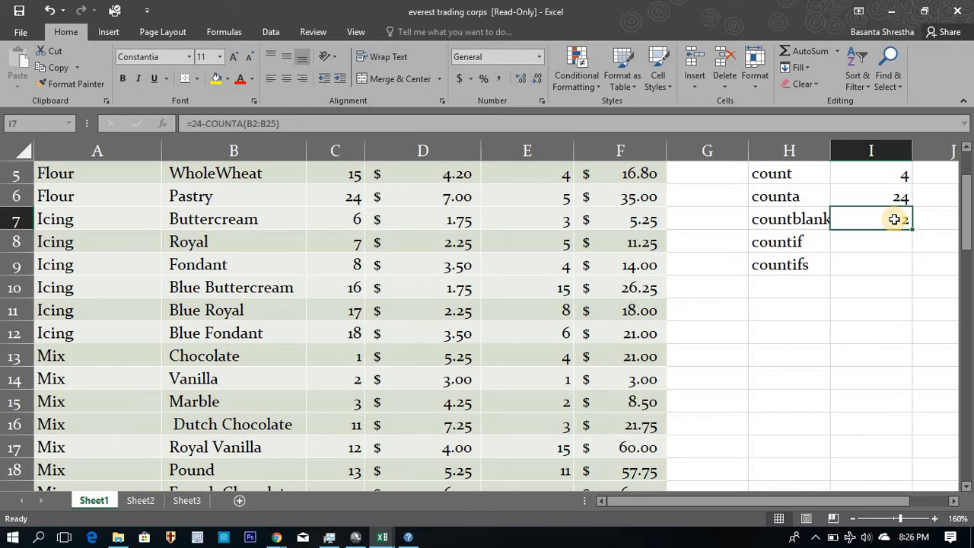
# Compare the countblank result with the counta result and the Item Type column, ending on the empty cell I8 beside countif.
pyautogui.scroll(1, 894, 219)
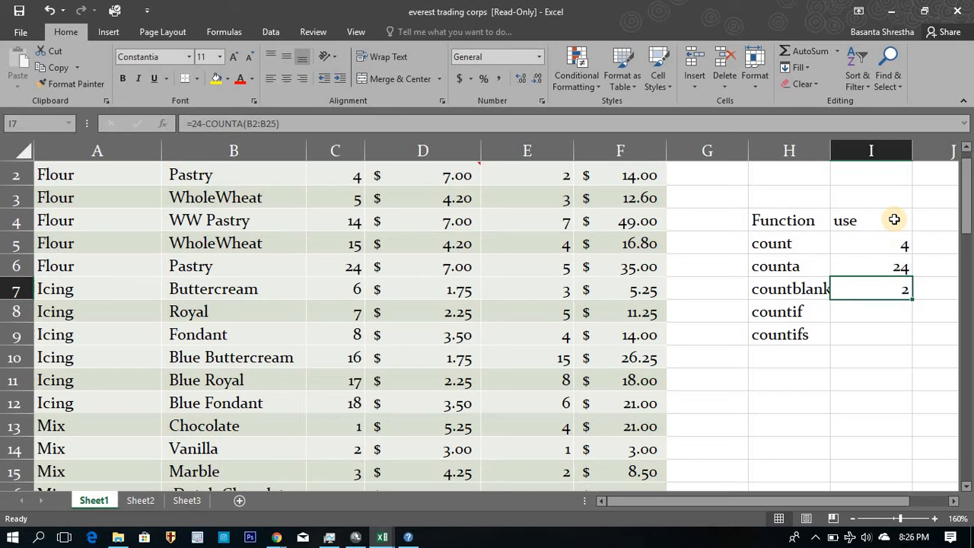
pyautogui.press('Left')
pyautogui.press('Left')
pyautogui.press('Left')
pyautogui.press('Left')
pyautogui.press('Left')
pyautogui.press('Left')
pyautogui.press('Left')
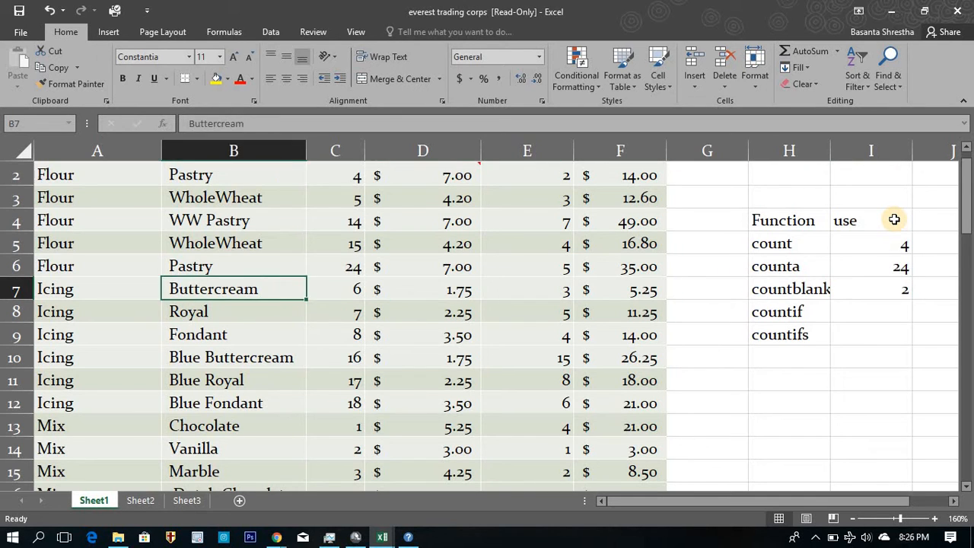
pyautogui.press('Right')
pyautogui.press('Right')
pyautogui.press('Right')
pyautogui.press('Right')
pyautogui.press('Right')
pyautogui.press('Right')
pyautogui.press('Up')
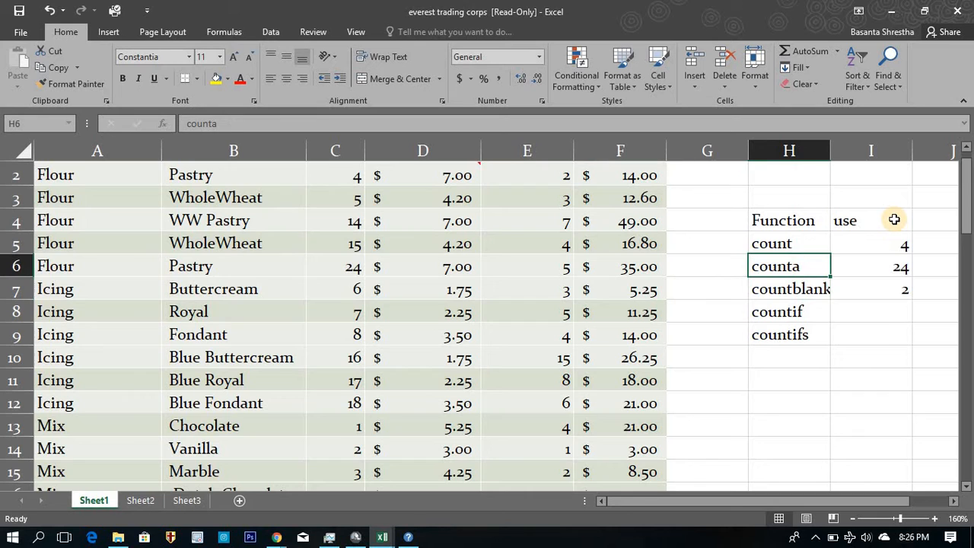
pyautogui.press('Down')
pyautogui.press('Left')
pyautogui.press('Left')
pyautogui.press('Left')
pyautogui.press('Right')
pyautogui.press('Right')
pyautogui.press('Right')
pyautogui.press('Right')
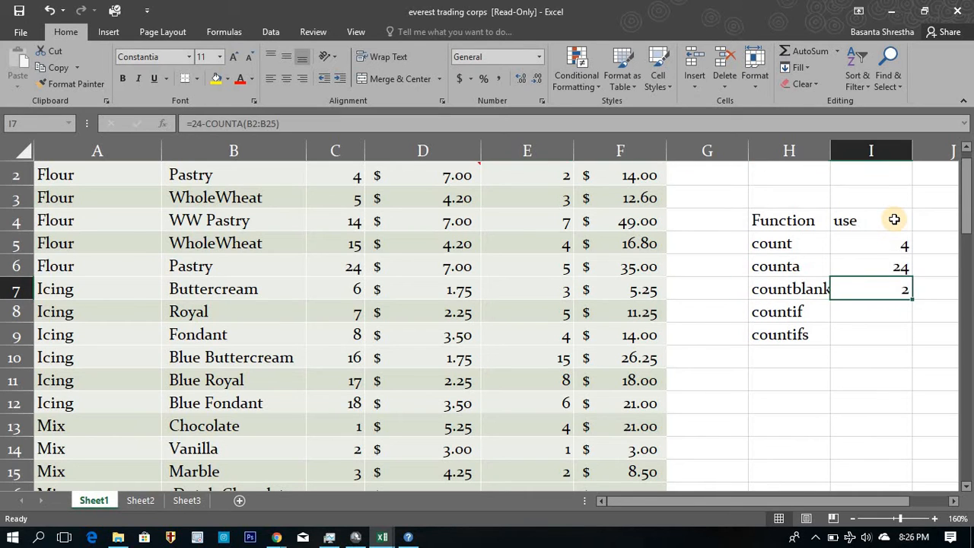
pyautogui.press('Up')
pyautogui.press('Down')
pyautogui.press('Down')
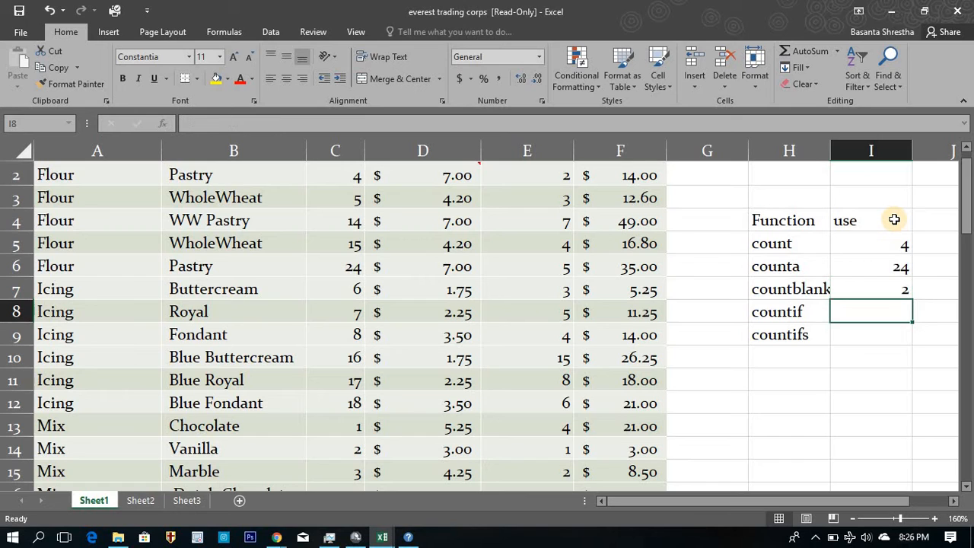
# Examine the countif label and the Flour and Icing entries under Item Category, ending on the column's header.
pyautogui.press('Left')
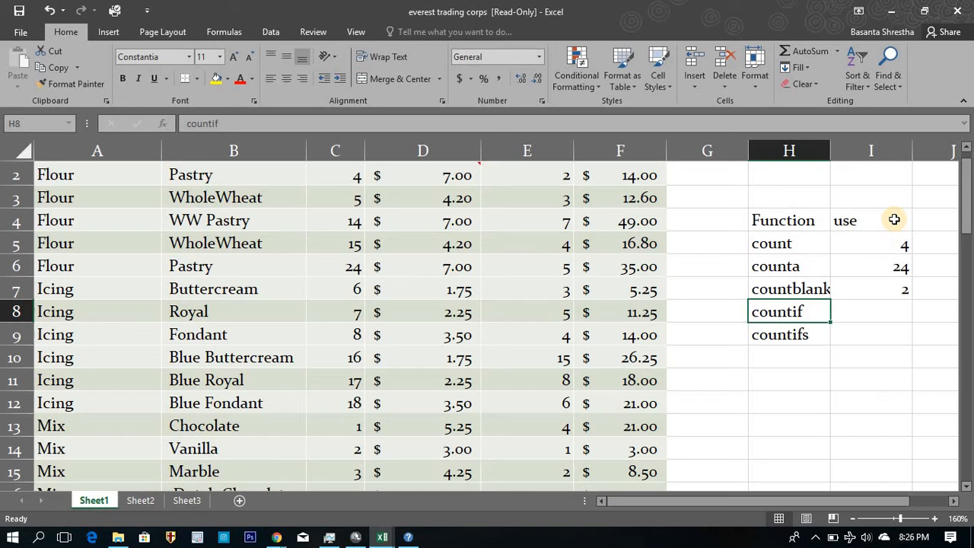
pyautogui.press('Left')
pyautogui.press('Left')
pyautogui.press('Left')
pyautogui.press('Left')
pyautogui.press('Left')
pyautogui.press('Left')
pyautogui.press('Left')
pyautogui.press('Up')
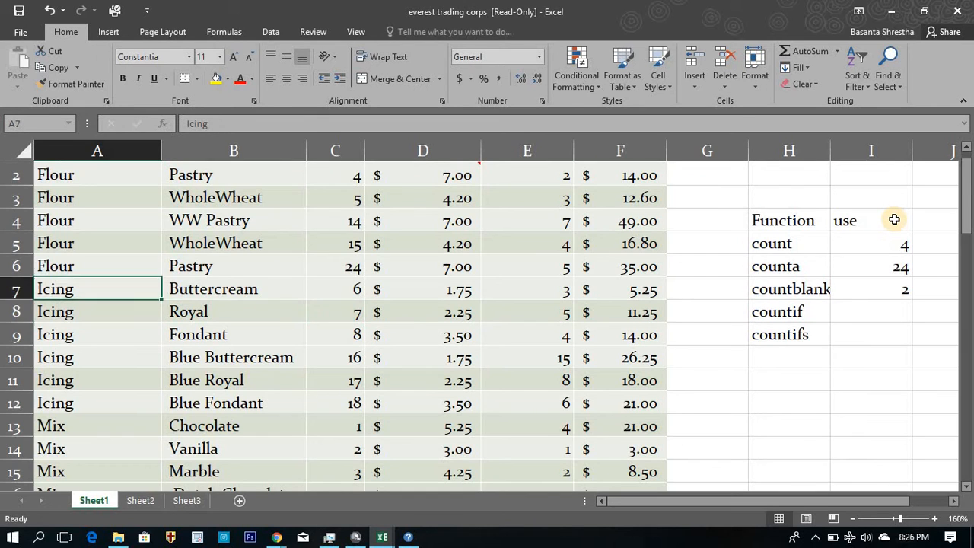
pyautogui.press('Up')
pyautogui.press('Down')
pyautogui.press('Down')
pyautogui.press('Down')
pyautogui.press('Down')
pyautogui.press('Down')
pyautogui.press('Down')
pyautogui.press('Up')
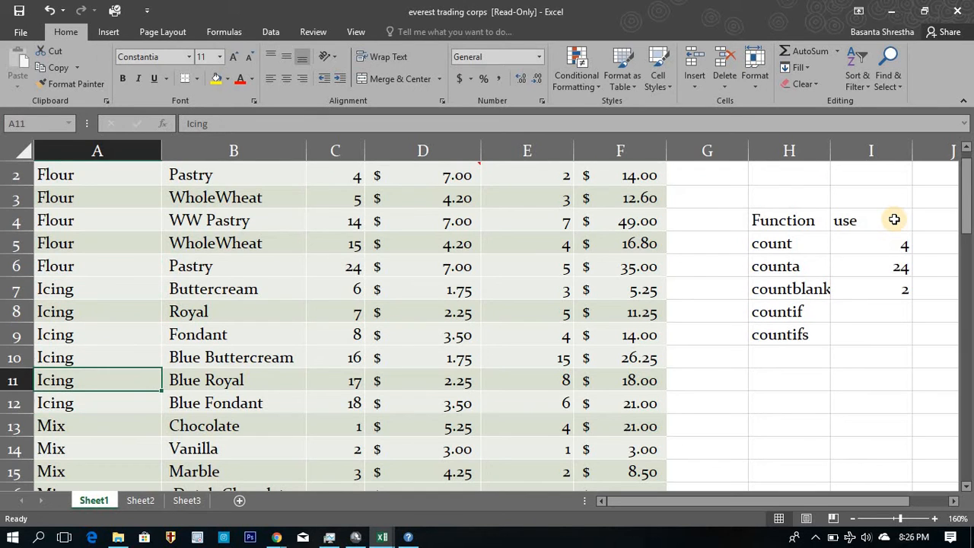
pyautogui.press('Right')
pyautogui.press('Right')
pyautogui.press('Left')
pyautogui.press('Left')
pyautogui.hotkey('ctrl', 'Home')
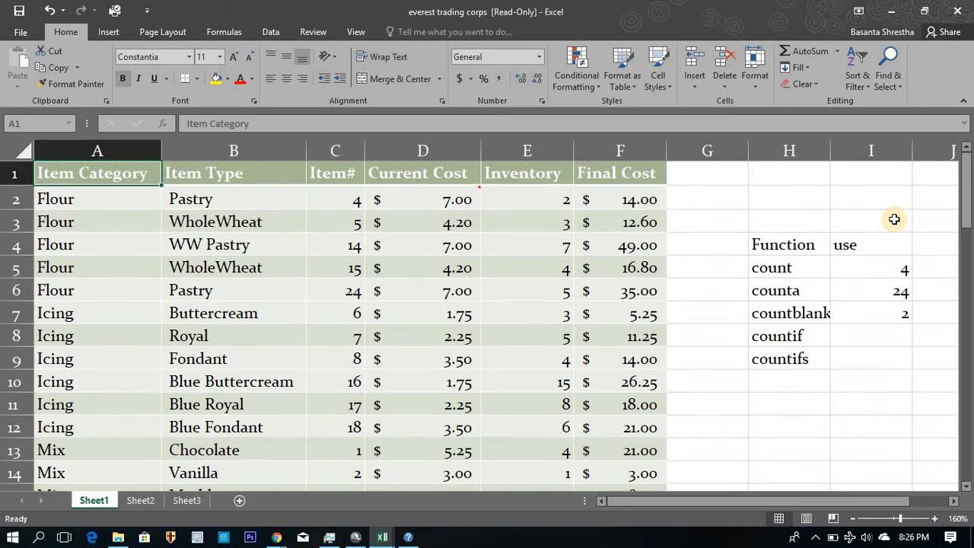
pyautogui.press('Down')
pyautogui.press('Up')
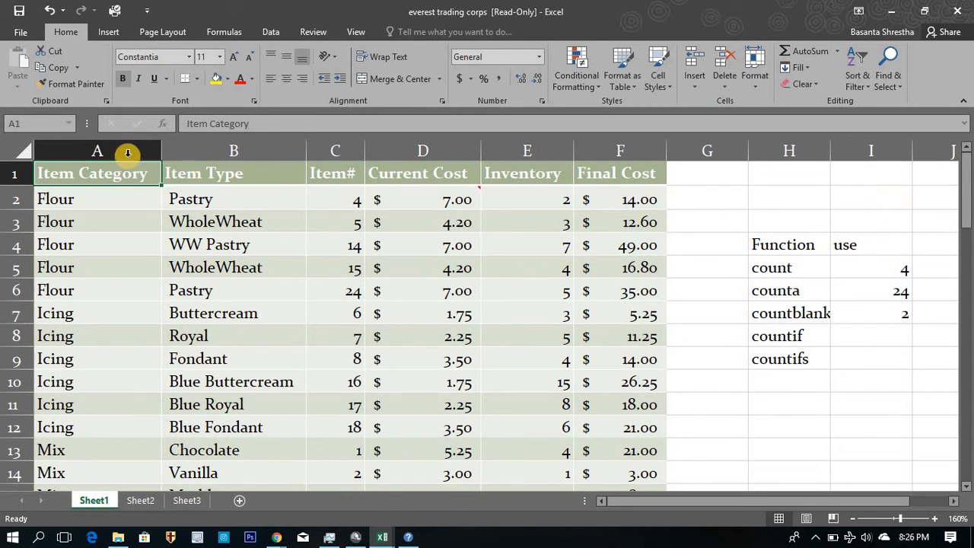
# Go through the whole Item Category column to examine its different categories and return to the header.
pyautogui.click(135, 191)
pyautogui.click(144, 175)
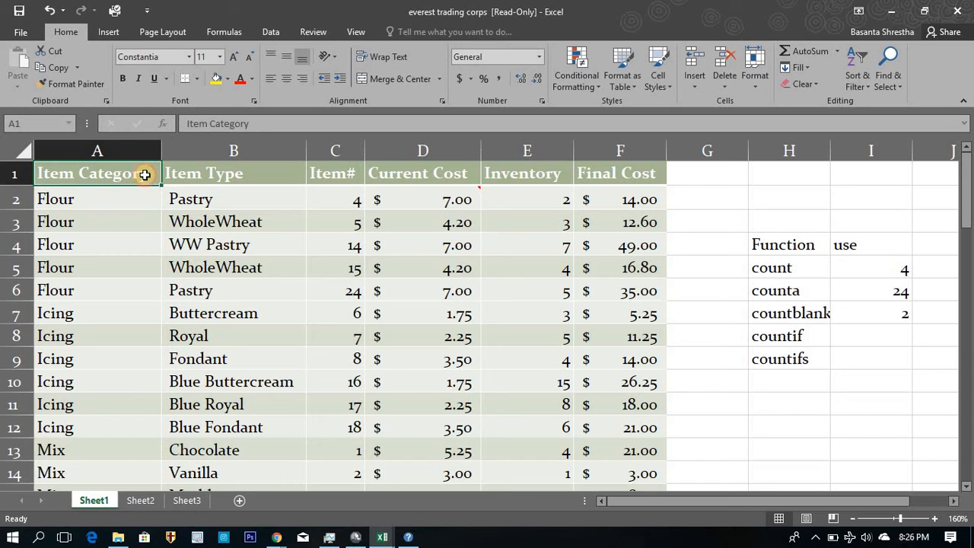
pyautogui.press('Down')
pyautogui.press('Down')
pyautogui.press('Down')
pyautogui.press('Down')
pyautogui.press('Down')
pyautogui.press('Down')
pyautogui.press('Down')
pyautogui.press('Down')
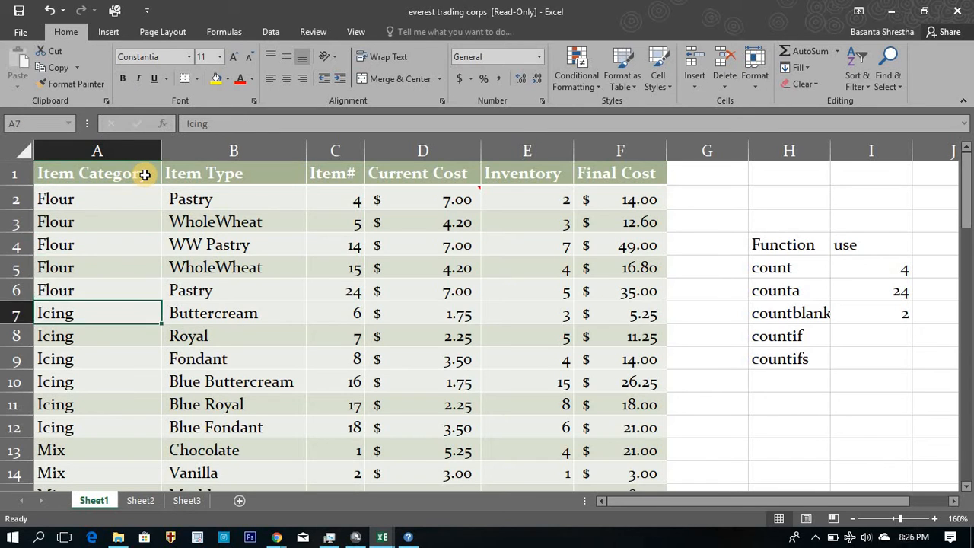
pyautogui.press('Down')
pyautogui.press('Down')
pyautogui.press('Down')
pyautogui.press('Down')
pyautogui.press('Down')
pyautogui.press('Down')
pyautogui.press('Down')
pyautogui.press('Down')
pyautogui.press('Down')
pyautogui.press('Down')
pyautogui.press('Down')
pyautogui.press('Down')
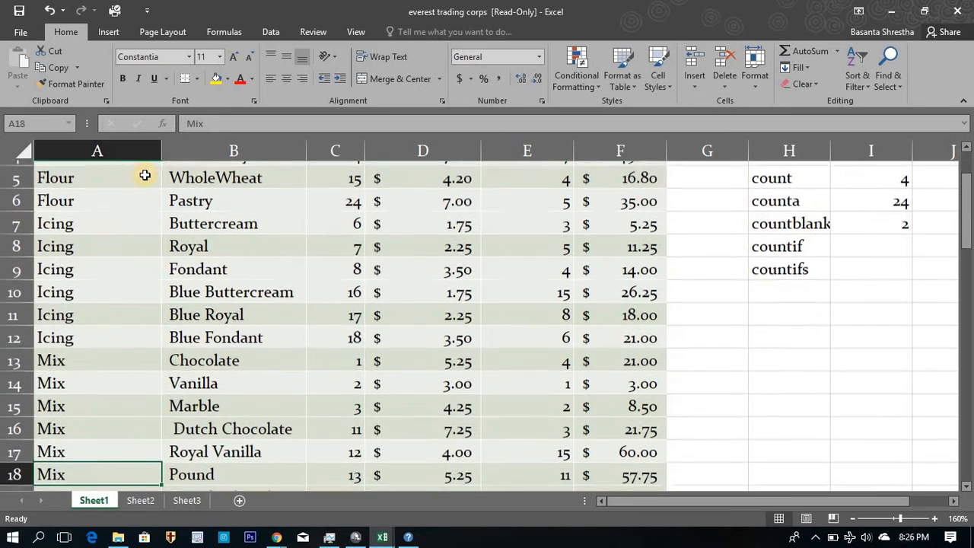
pyautogui.press('Down')
pyautogui.press('Down')
pyautogui.press('Down')
pyautogui.press('Down')
pyautogui.press('Down')
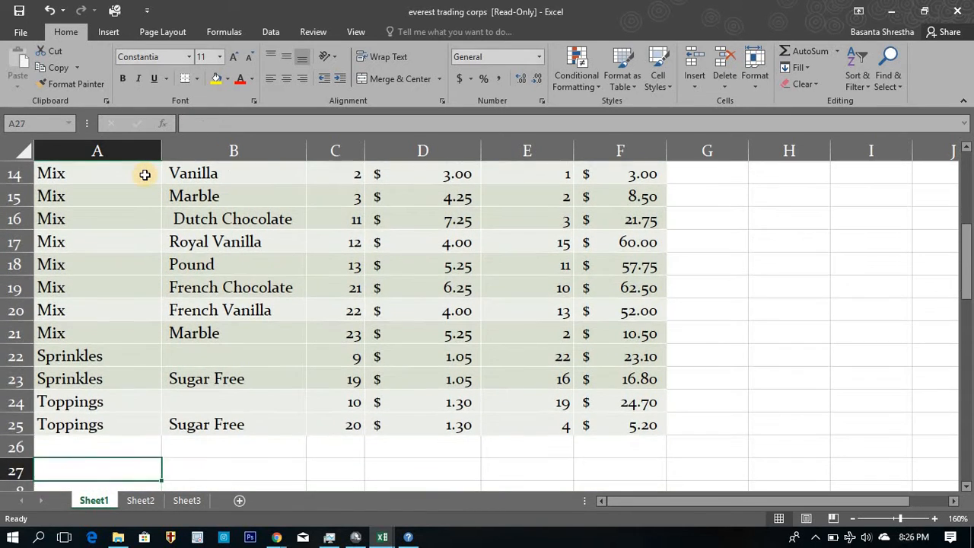
pyautogui.press('Up')
pyautogui.press('Up')
pyautogui.press('Up')
pyautogui.press('Up')
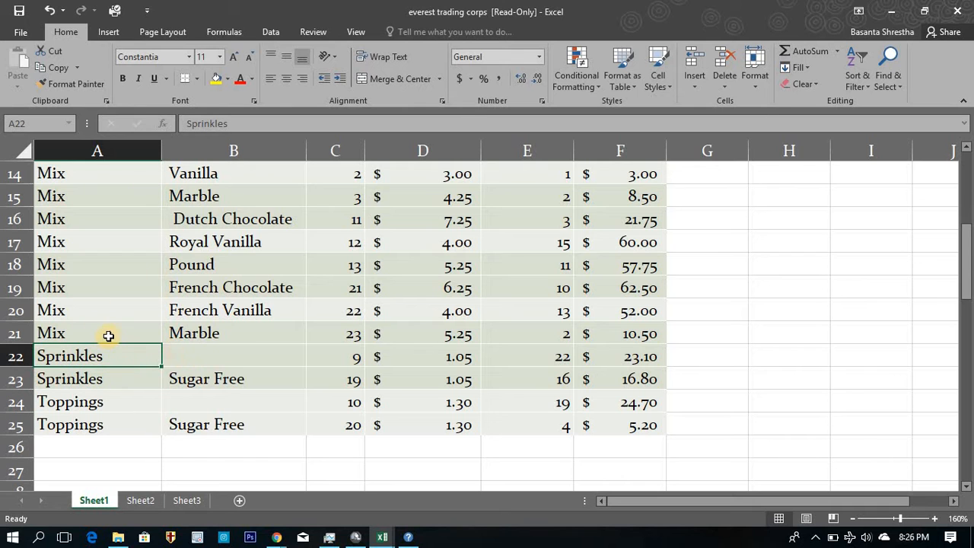
pyautogui.press('Up')
pyautogui.hotkey('ctrl', 'Up')
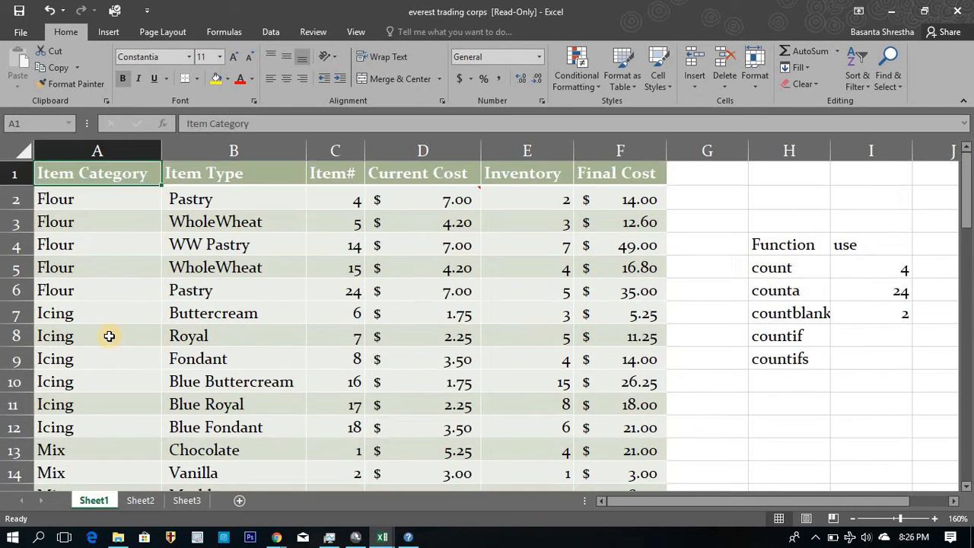
# Start a category list away from the table by entering Flour in cell M4 and Mix in cell M5.
pyautogui.press('Down')
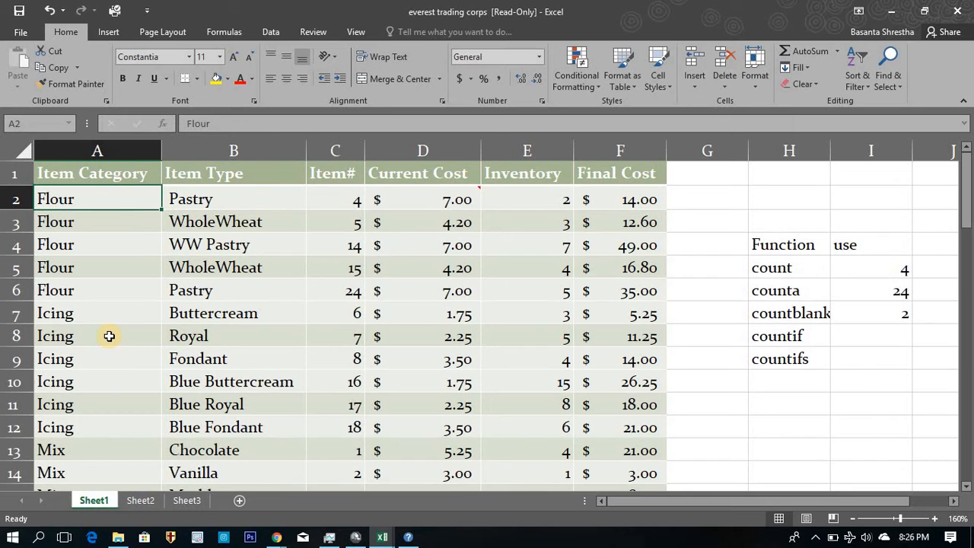
pyautogui.press('Right')
pyautogui.press('Right')
pyautogui.press('Right')
pyautogui.press('Right')
pyautogui.press('Right')
pyautogui.press('Right')
pyautogui.press('Right')
pyautogui.press('Right')
pyautogui.press('Right')
pyautogui.press('Right')
pyautogui.press('Right')
pyautogui.press('Right')
pyautogui.press('Right')
pyautogui.press('Left')
pyautogui.press('Down')
pyautogui.press('Down')
pyautogui.press('Down')
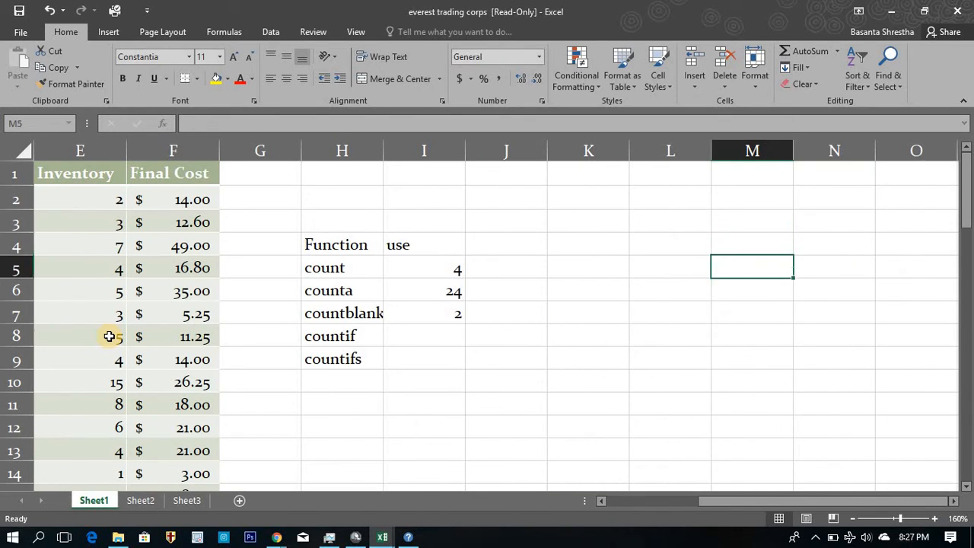
pyautogui.press('Up')
pyautogui.write('Fl')
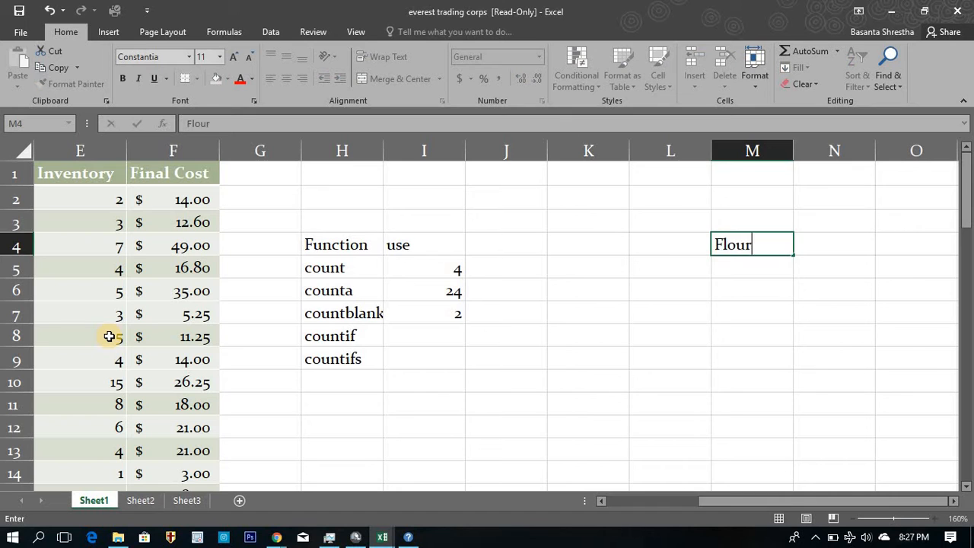
pyautogui.press('Return')
pyautogui.write('Mix')
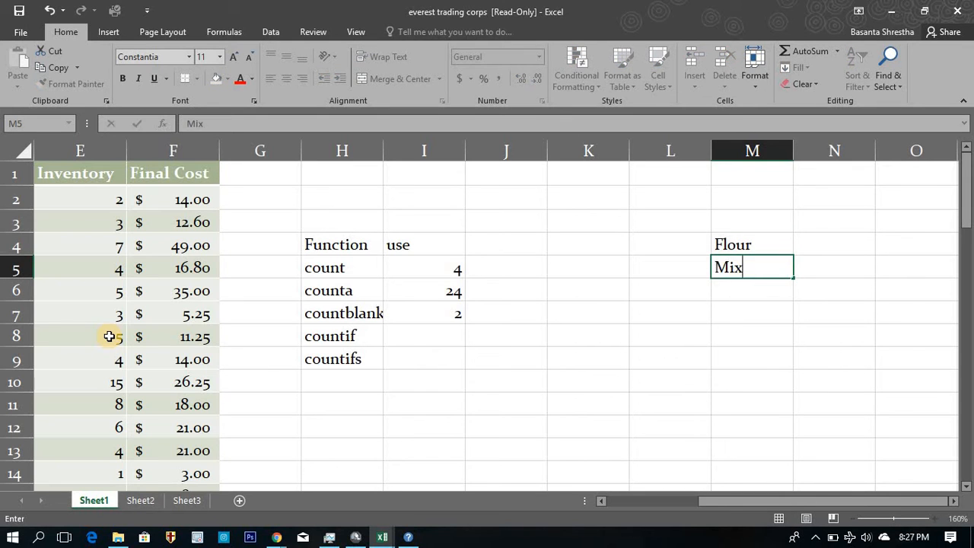
pyautogui.press('Return')
# Copy the Icing entry from the Item Category column into cell M6, below Mix in the category list.
pyautogui.press('Left')
pyautogui.press('Left')
pyautogui.press('Left')
pyautogui.press('Left')
pyautogui.press('Left')
pyautogui.press('Left')
pyautogui.press('Left')
pyautogui.press('Left')
pyautogui.press('Left')
pyautogui.press('Left')
pyautogui.press('Left')
pyautogui.press('Left')
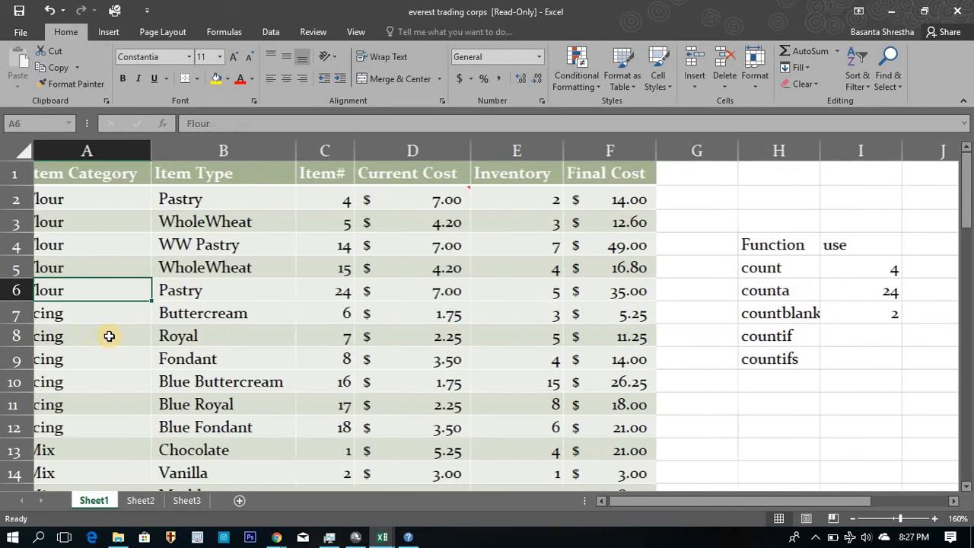
pyautogui.press('Down')
pyautogui.press('Down')
pyautogui.press('Down')
pyautogui.hotkey('ctrl', 'c')
pyautogui.press('Right')
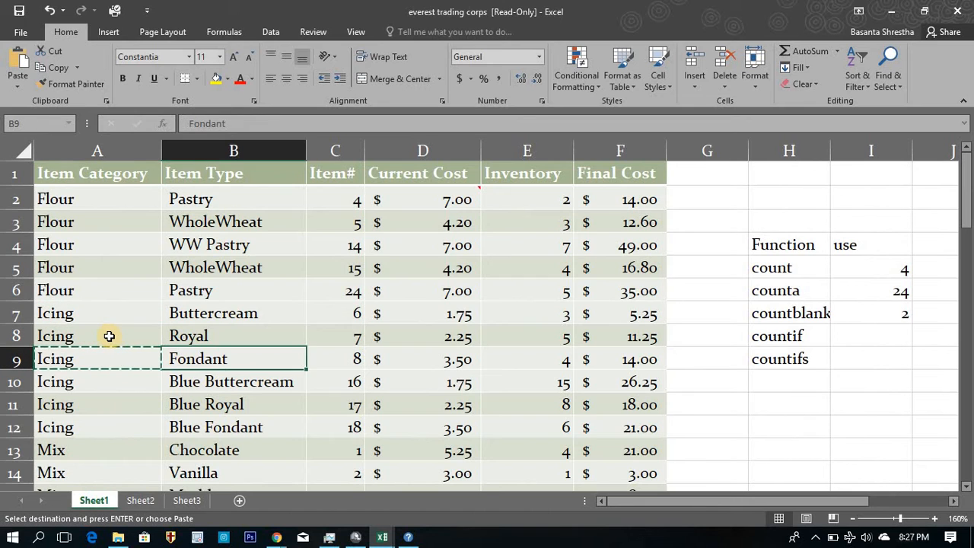
pyautogui.press('Right')
pyautogui.press('Right')
pyautogui.press('Right')
pyautogui.press('Right')
pyautogui.press('Right')
pyautogui.press('Right')
pyautogui.press('Right')
pyautogui.press('Right')
pyautogui.press('Right')
pyautogui.press('Right')
pyautogui.press('Right')
pyautogui.press('Right')
pyautogui.press('Right')
pyautogui.press('Right')
pyautogui.press('Left')
pyautogui.press('Left')
pyautogui.press('Left')
pyautogui.press('Up')
pyautogui.press('Up')
pyautogui.press('Up')
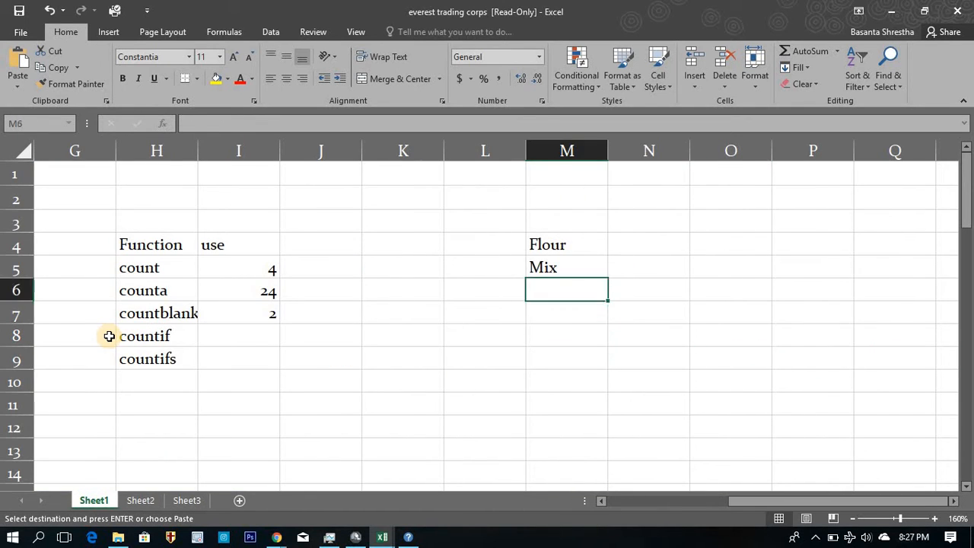
pyautogui.hotkey('ctrl', 'v')
# Copy the Sprinkles entry from cell A22 of the Item Category column into cell M7, below Icing.
pyautogui.press('Left')
pyautogui.press('Left')
pyautogui.press('Left')
pyautogui.press('Left')
pyautogui.press('Left')
pyautogui.press('Left')
pyautogui.press('Left')
pyautogui.press('Left')
pyautogui.press('Left')
pyautogui.press('Left')
pyautogui.press('Left')
pyautogui.press('Left')
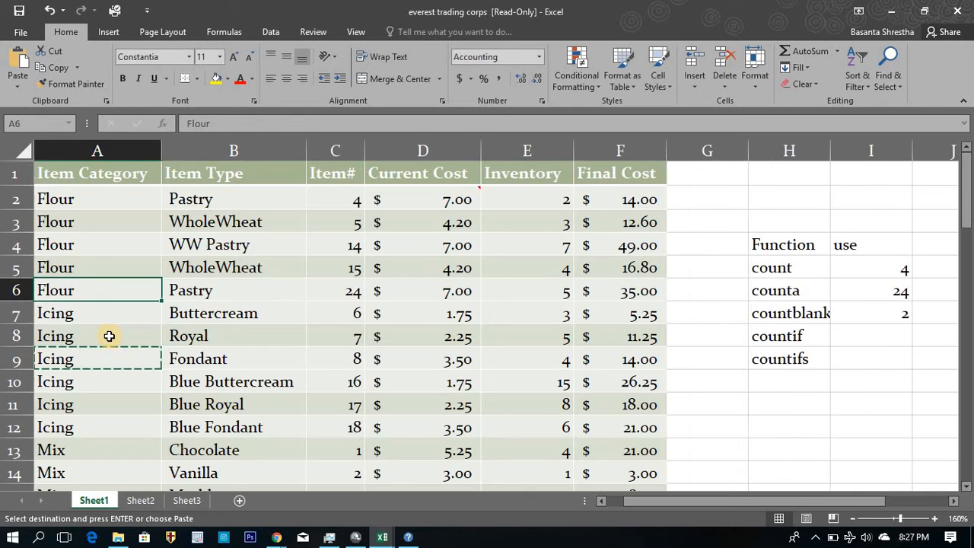
pyautogui.press('Down')
pyautogui.press('Down')
pyautogui.press('Down')
pyautogui.press('Down')
pyautogui.press('Down')
pyautogui.press('Down')
pyautogui.press('Down')
pyautogui.press('Down')
pyautogui.press('Down')
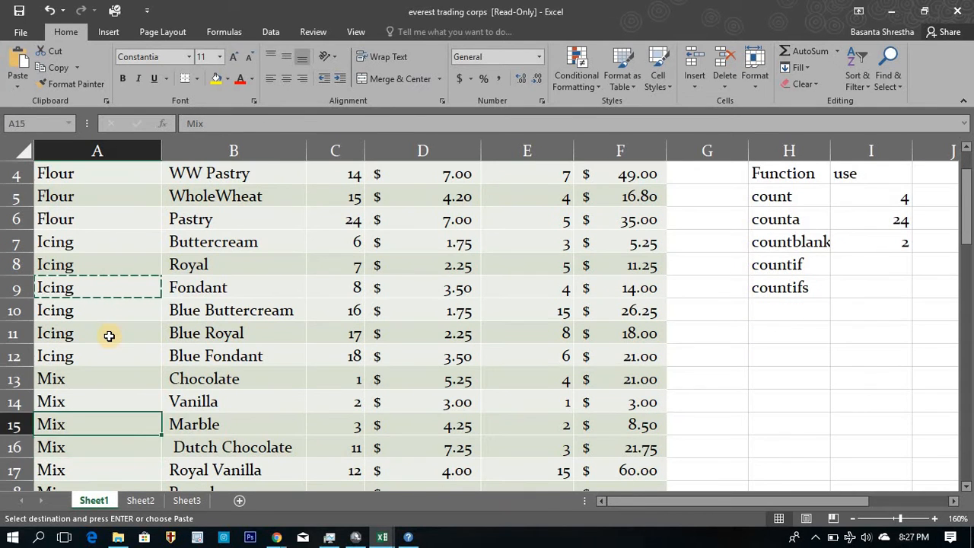
pyautogui.press('Down')
pyautogui.press('Down')
pyautogui.press('Down')
pyautogui.press('Down')
pyautogui.press('Down')
pyautogui.press('Down')
pyautogui.press('Down')
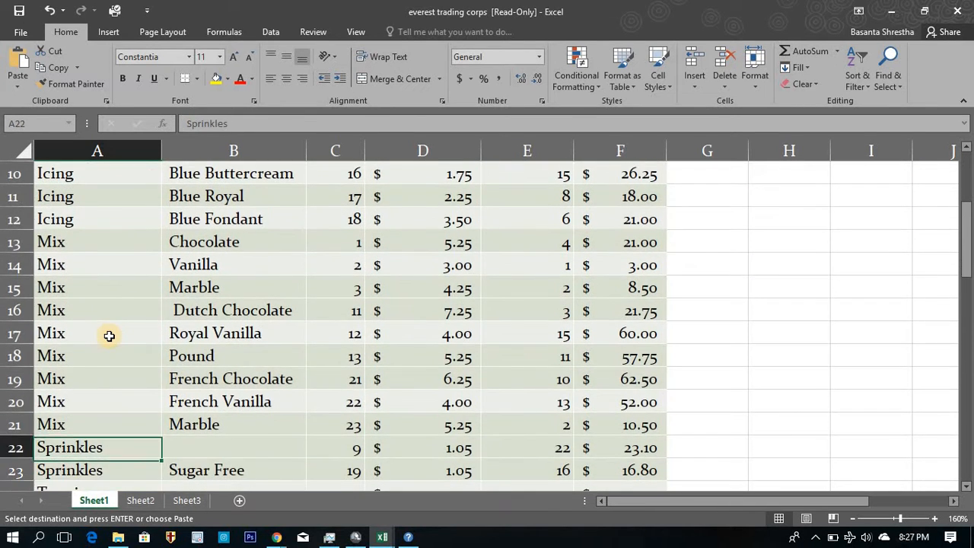
pyautogui.press('Right')
pyautogui.press('Up')
pyautogui.press('Up')
pyautogui.press('Up')
pyautogui.press('Up')
pyautogui.press('Up')
pyautogui.press('Up')
pyautogui.press('Up')
pyautogui.press('Up')
pyautogui.press('Up')
pyautogui.press('Up')
pyautogui.press('Up')
pyautogui.press('Up')
pyautogui.press('Up')
pyautogui.press('Up')
pyautogui.press('Up')
pyautogui.press('Up')
pyautogui.press('Up')
pyautogui.press('Up')
pyautogui.press('Up')
pyautogui.press('Up')
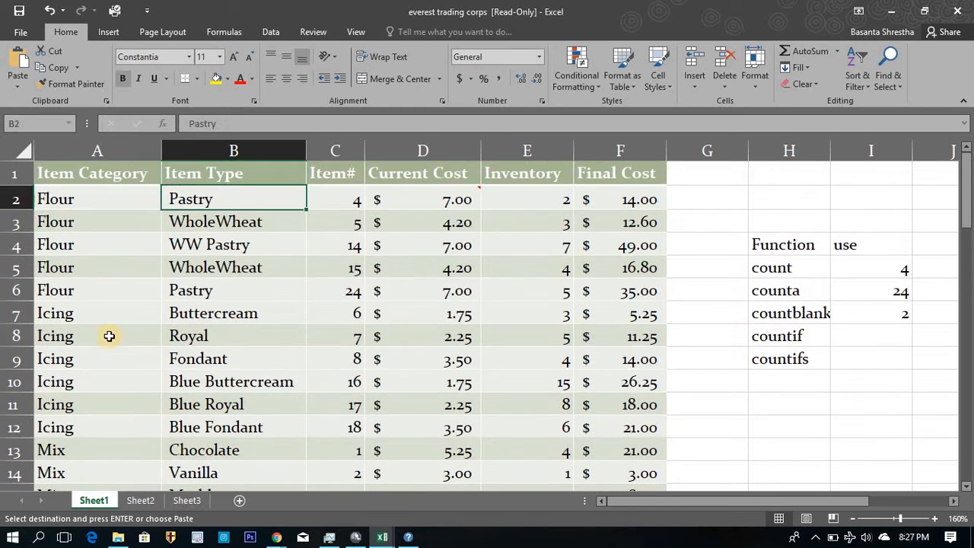
pyautogui.press('Right')
pyautogui.press('Right')
pyautogui.press('Right')
pyautogui.press('Right')
pyautogui.press('Right')
pyautogui.press('Right')
pyautogui.press('Right')
pyautogui.press('Right')
pyautogui.press('Right')
pyautogui.press('Right')
pyautogui.press('Right')
pyautogui.press('Right')
pyautogui.press('Right')
pyautogui.press('Down')
pyautogui.press('Down')
pyautogui.press('Down')
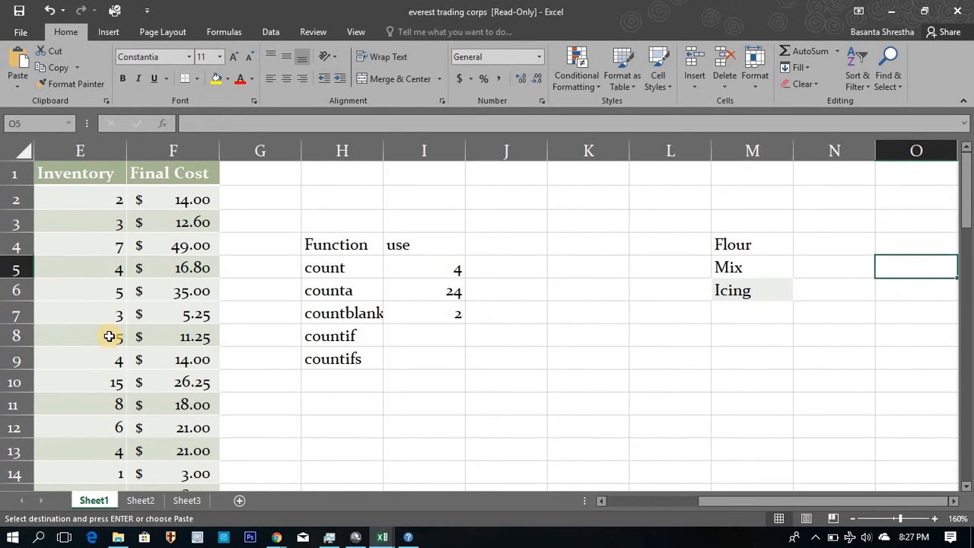
pyautogui.press('Left')
pyautogui.press('Left')
pyautogui.press('Down')
pyautogui.press('Down')
pyautogui.hotkey('ctrl', 'v')
# Look across row 8 of the inventory table and the new category list, ending on the empty cell I8 beside countif.
pyautogui.press('Left')
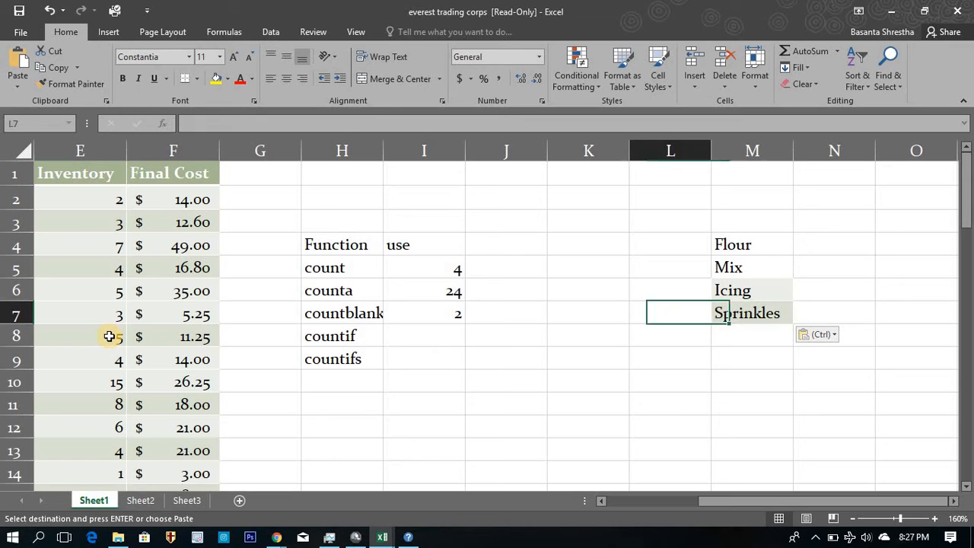
pyautogui.press('Left')
pyautogui.press('Left')
pyautogui.press('Left')
pyautogui.press('Down')
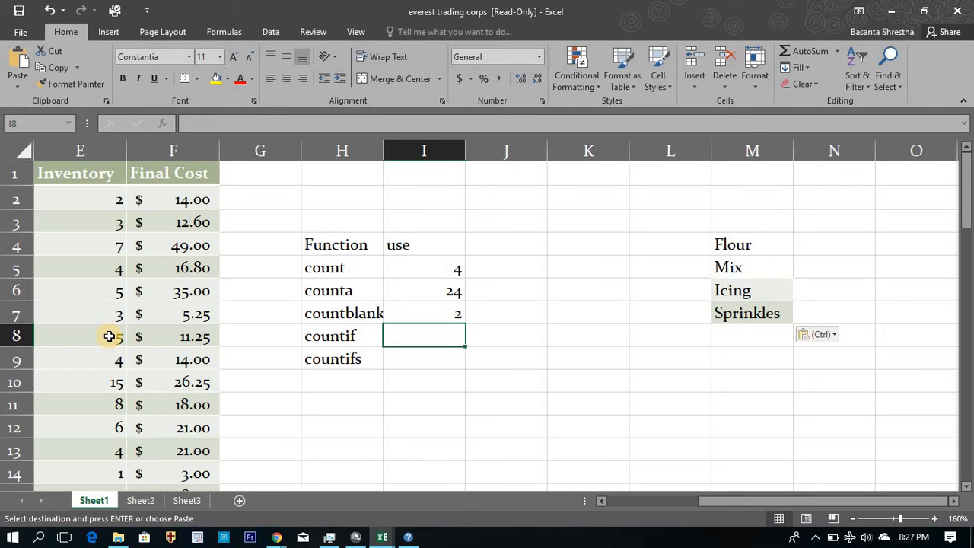
pyautogui.press('Left')
pyautogui.press('Left')
pyautogui.press('Left')
pyautogui.press('Left')
pyautogui.press('Left')
pyautogui.press('Left')
pyautogui.press('Left')
pyautogui.press('Right')
pyautogui.press('Right')
pyautogui.press('Right')
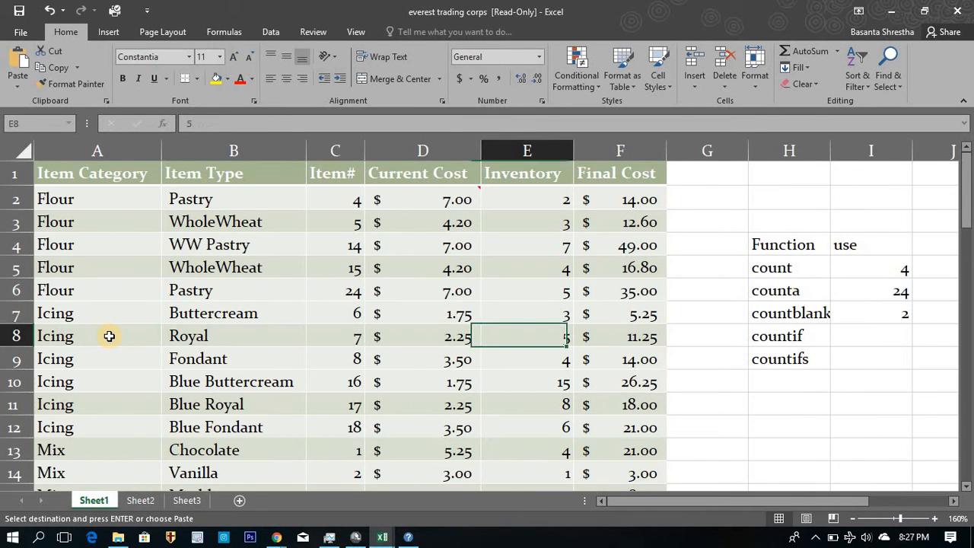
pyautogui.press('Right')
pyautogui.press('Right')
pyautogui.press('Right')
pyautogui.press('Right')
pyautogui.press('Right')
pyautogui.press('Right')
pyautogui.press('Left')
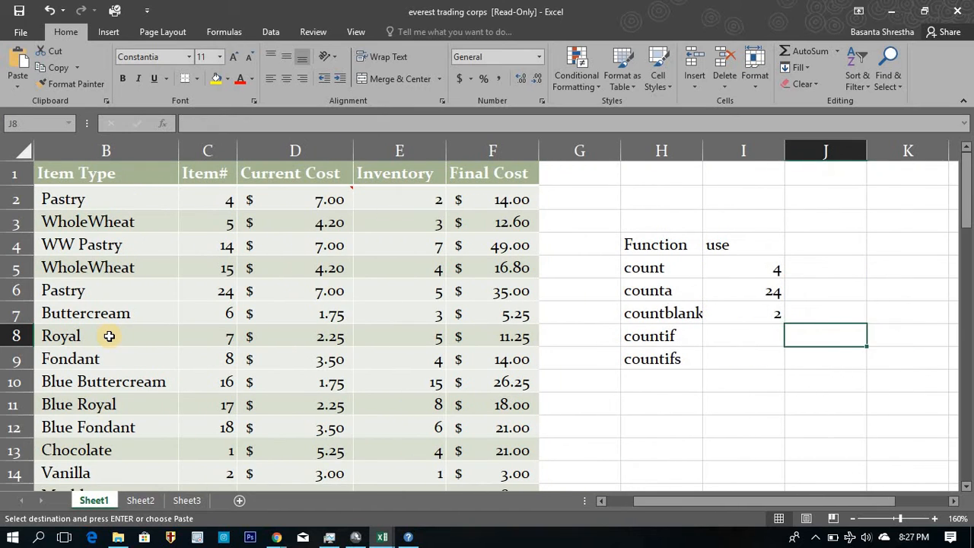
pyautogui.press('Right')
pyautogui.press('Right')
pyautogui.press('Left')
pyautogui.press('Left')
pyautogui.press('Left')
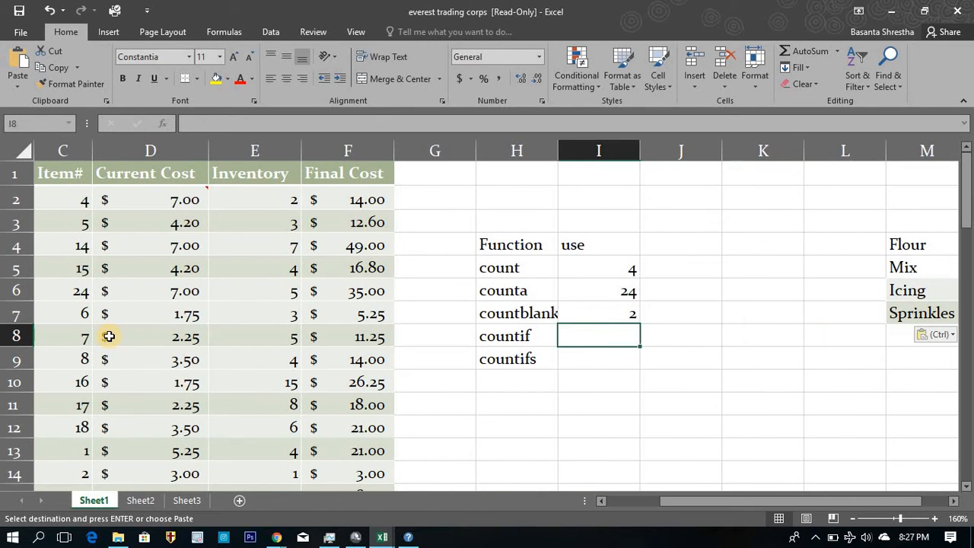
# Start a countif formula in cell I8 with the Item Category entries as the absolute range $A$2:$A$25.
pyautogui.write('=coun')
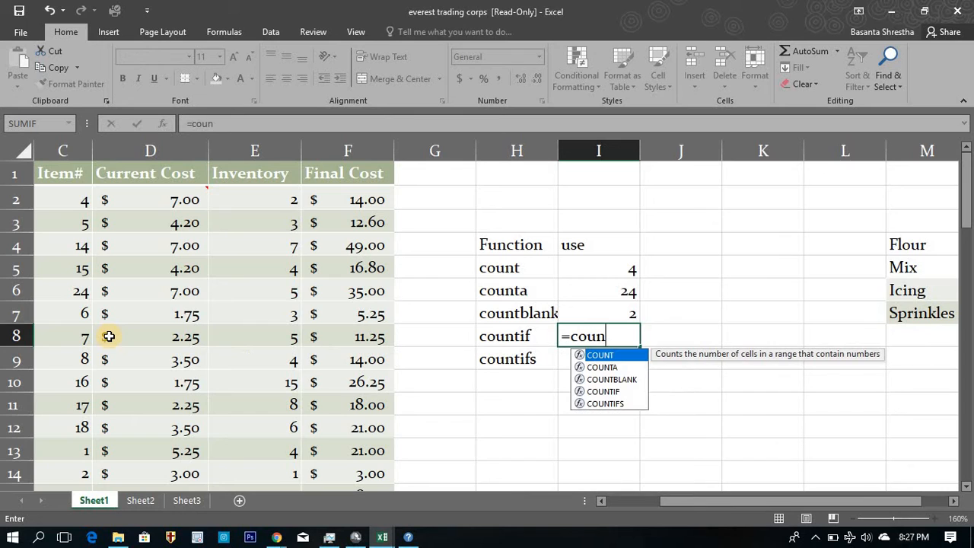
pyautogui.write('tif')
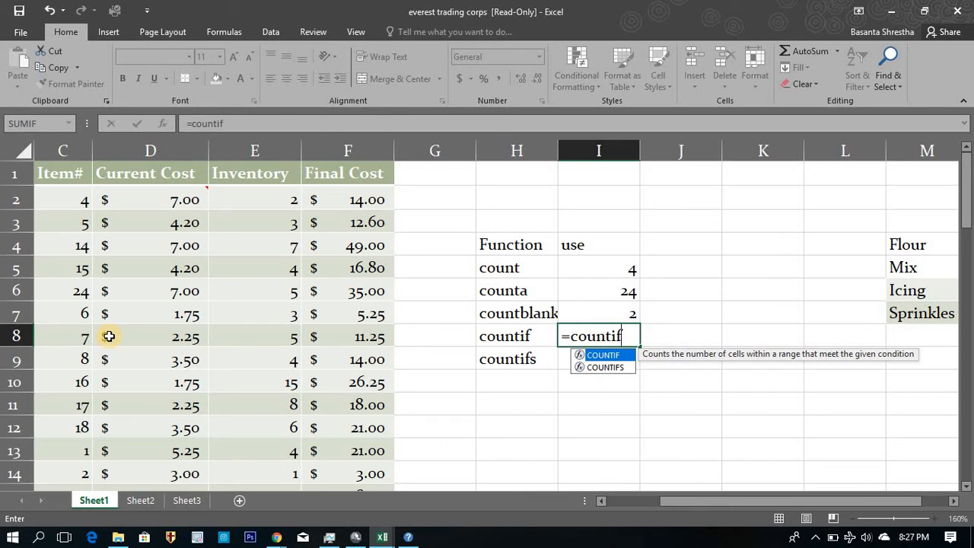
pyautogui.write('(')
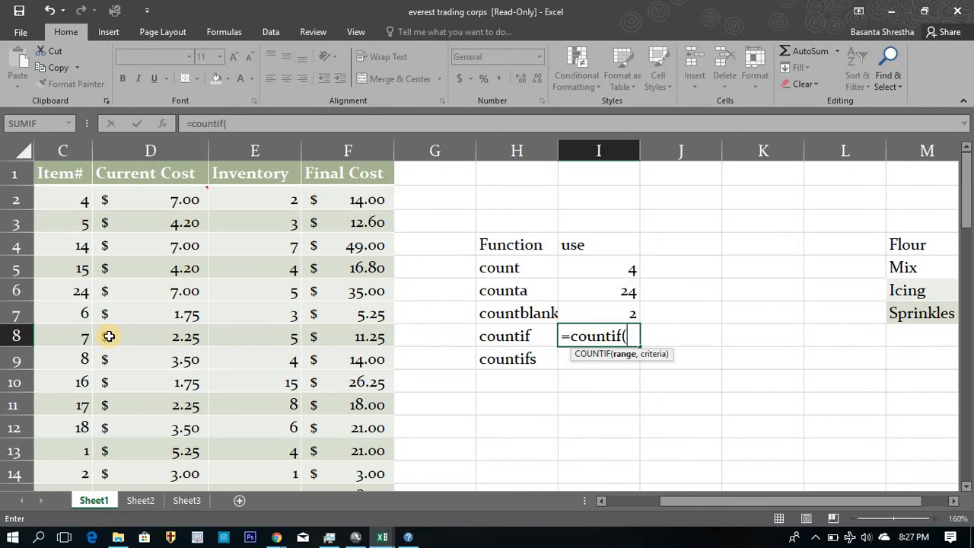
pyautogui.hotkey('ctrl', 'Left')
pyautogui.hotkey('ctrl', 'Left')
pyautogui.hotkey('ctrl', 'Left')
pyautogui.press('Up')
pyautogui.press('Up')
pyautogui.press('Up')
pyautogui.press('Up')
pyautogui.press('Up')
pyautogui.press('Up')
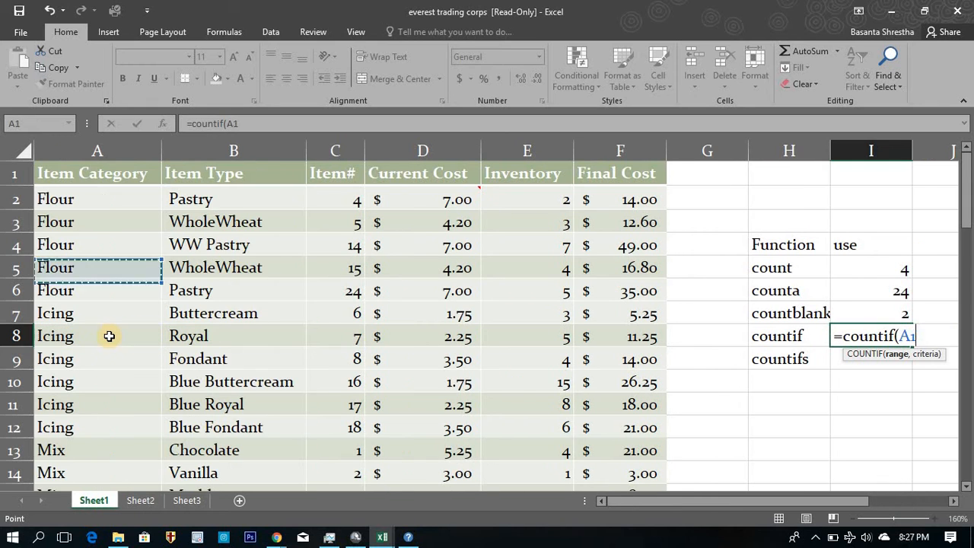
pyautogui.hotkey('ctrl', 'shift', 'Down')
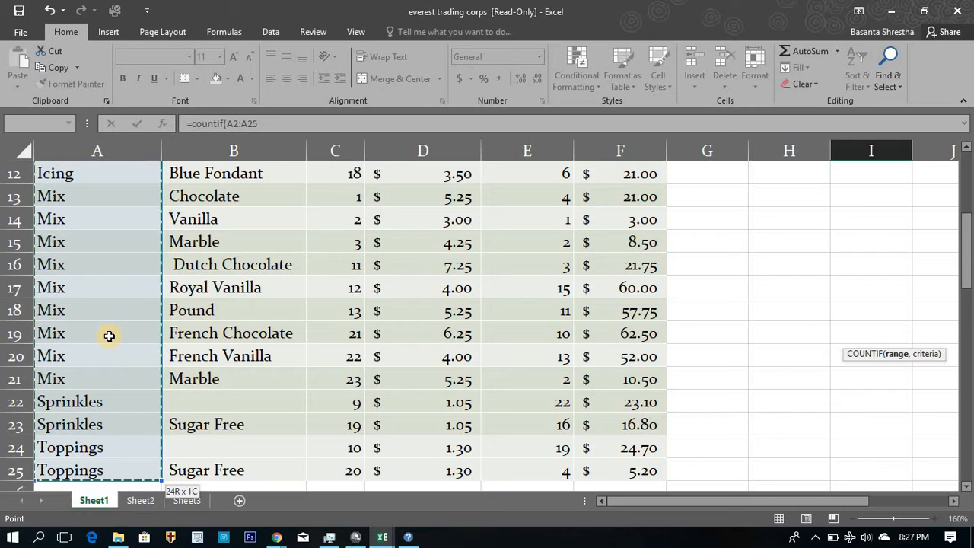
pyautogui.press('F4')
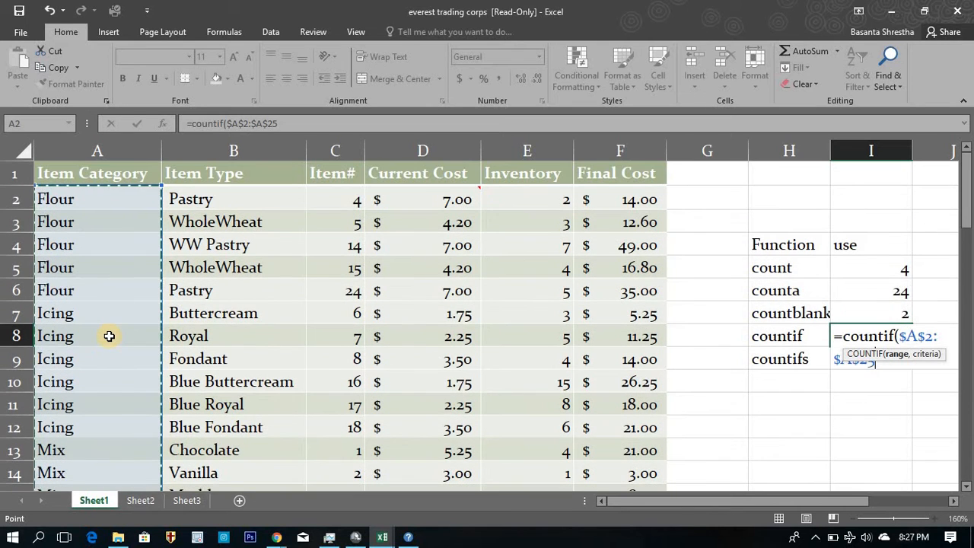
# Use the Flour cell M4 as the countif criteria, complete the formula and reselect cell I8.
pyautogui.write(',')
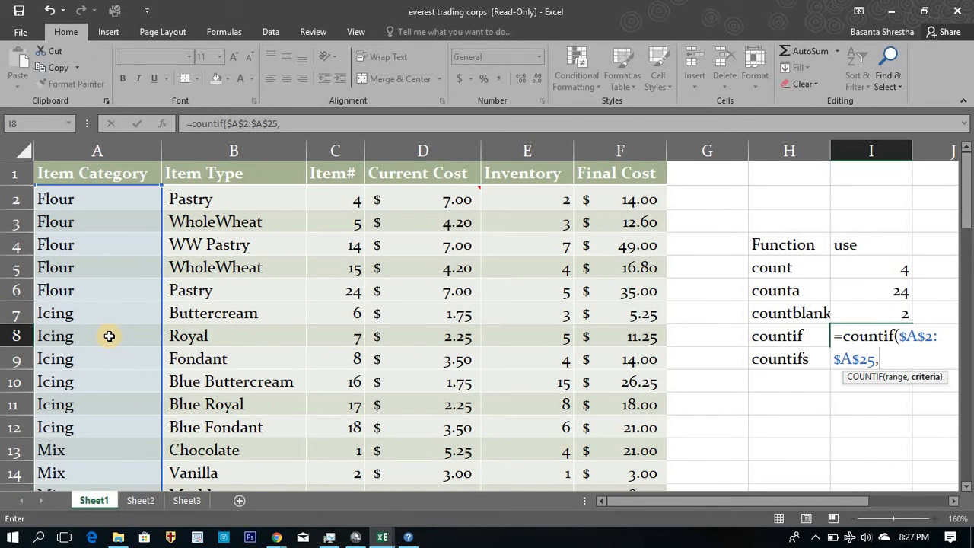
pyautogui.press('Right')
pyautogui.press('Right')
pyautogui.press('Right')
pyautogui.press('Right')
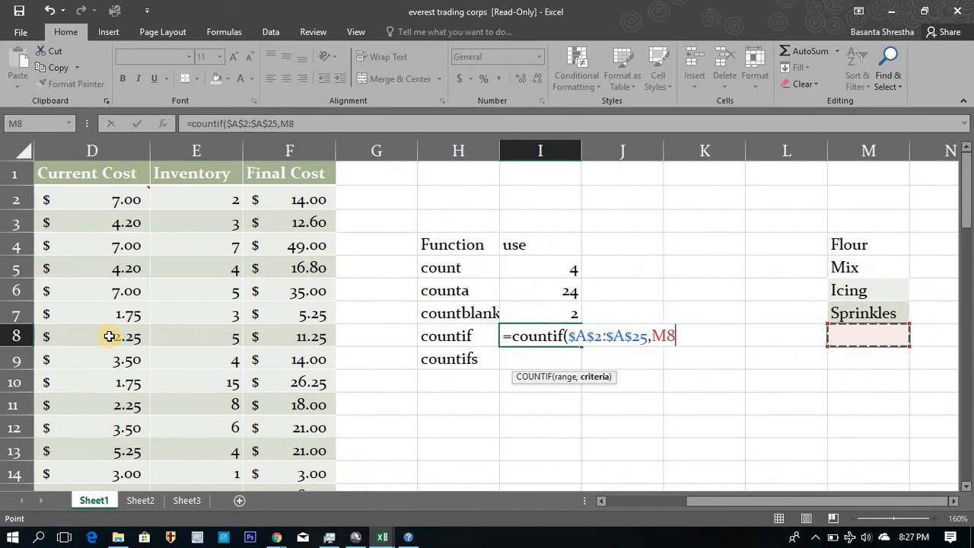
pyautogui.press('Up')
pyautogui.press('Up')
pyautogui.press('Up')
pyautogui.press('Up')
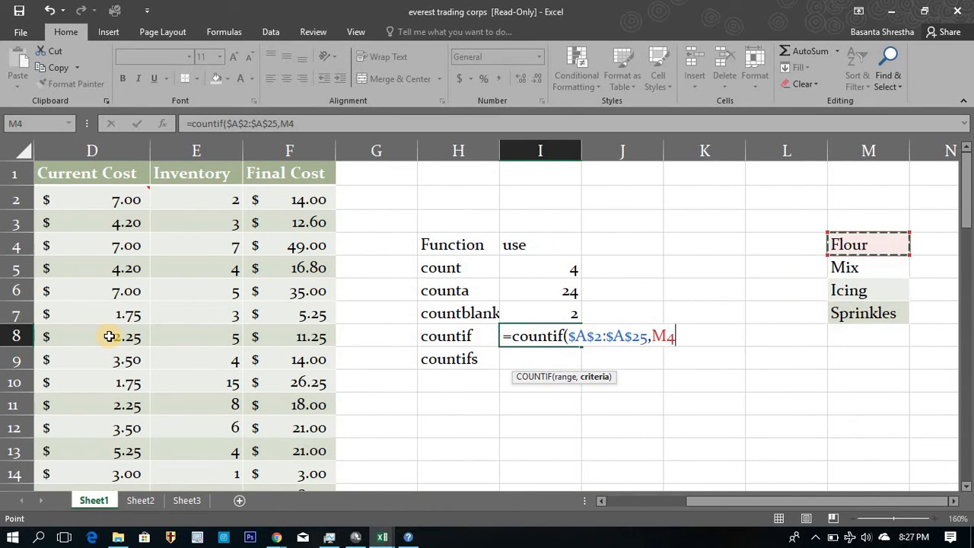
pyautogui.write('P')
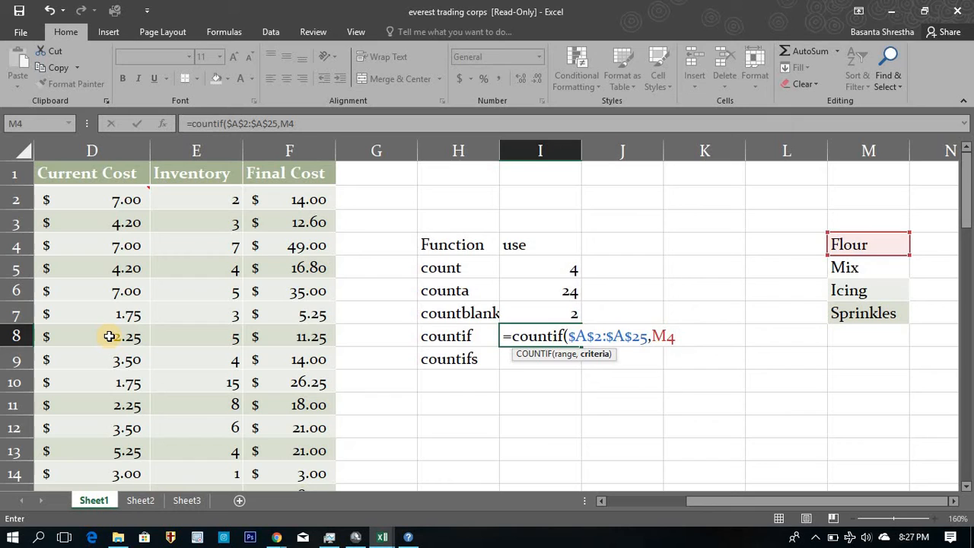
pyautogui.press('Return')
pyautogui.press('Up')
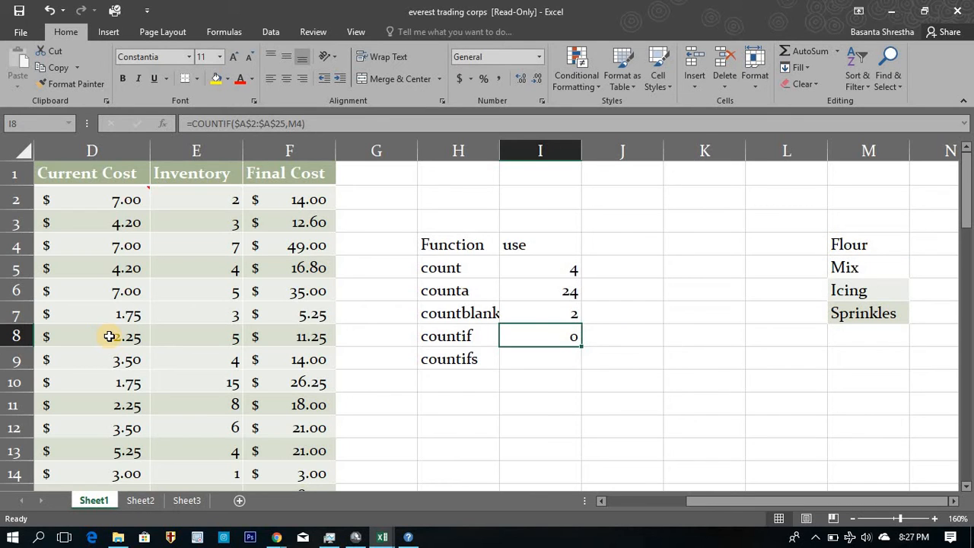
# Copy the Flour entry from cell A4 of the table over the typed Flour in cell M4.
pyautogui.press('Right')
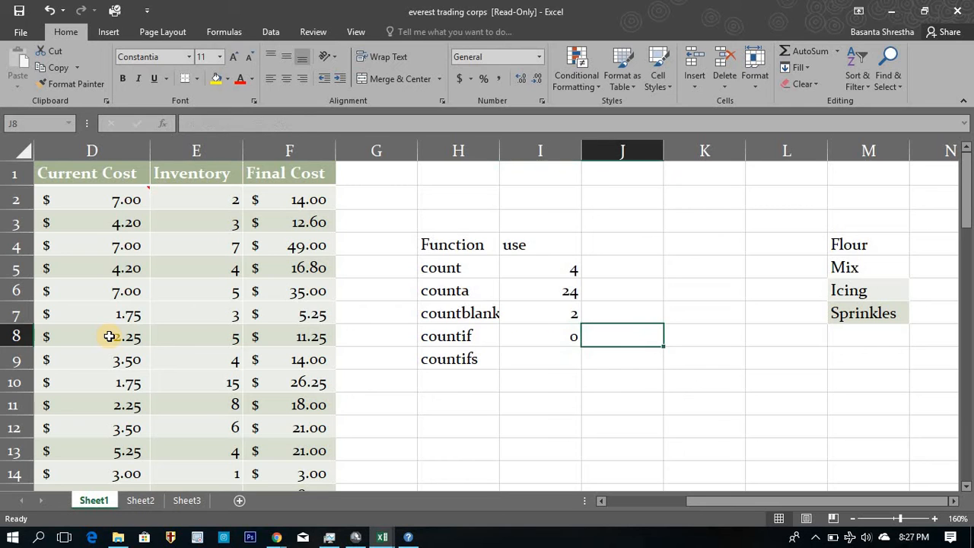
pyautogui.press('Left')
pyautogui.press('Left')
pyautogui.press('Left')
pyautogui.press('Left')
pyautogui.press('Left')
pyautogui.press('Left')
pyautogui.press('Left')
pyautogui.press('Left')
pyautogui.press('Left')
pyautogui.press('Up')
pyautogui.press('Up')
pyautogui.press('Up')
pyautogui.press('Up')
pyautogui.press('Up')
pyautogui.press('Up')
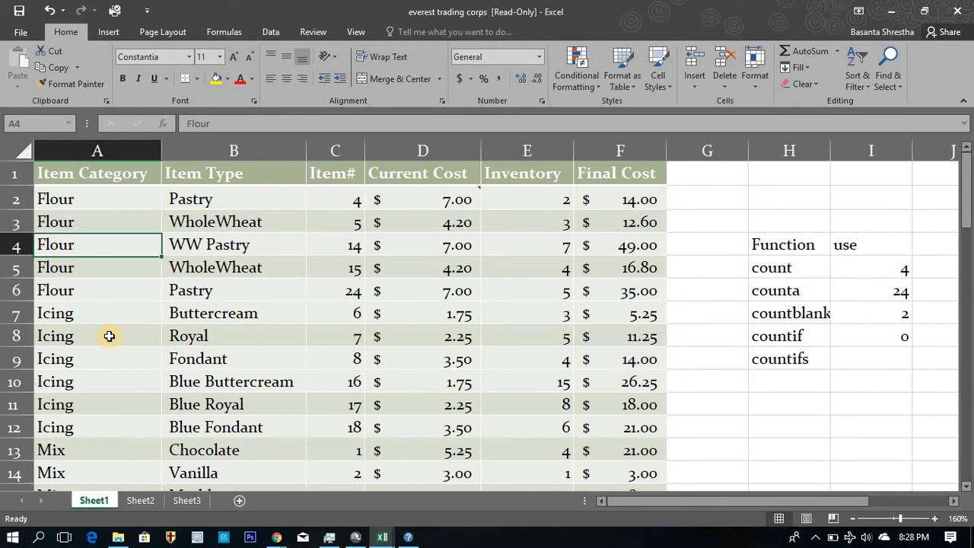
pyautogui.hotkey('ctrl', 'c')
pyautogui.press('Right')
pyautogui.press('Right')
pyautogui.press('Right')
pyautogui.press('Right')
pyautogui.press('Right')
pyautogui.press('Right')
pyautogui.press('Right')
pyautogui.press('Right')
pyautogui.press('Right')
pyautogui.press('Right')
pyautogui.press('Right')
pyautogui.press('Right')
pyautogui.press('Right')
pyautogui.press('Down')
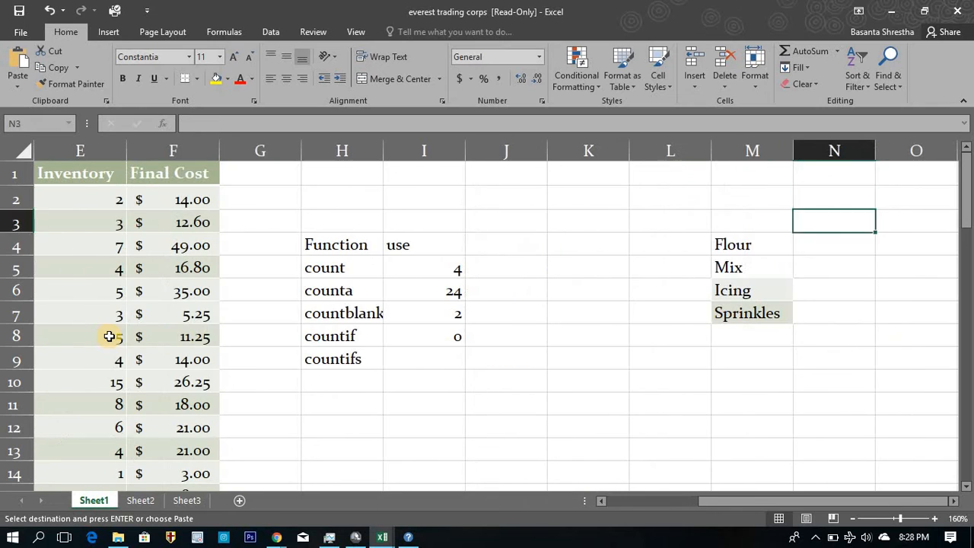
pyautogui.press('Down')
pyautogui.press('Left')
pyautogui.press('Down')
pyautogui.press('Up')
pyautogui.hotkey('ctrl', 'v')
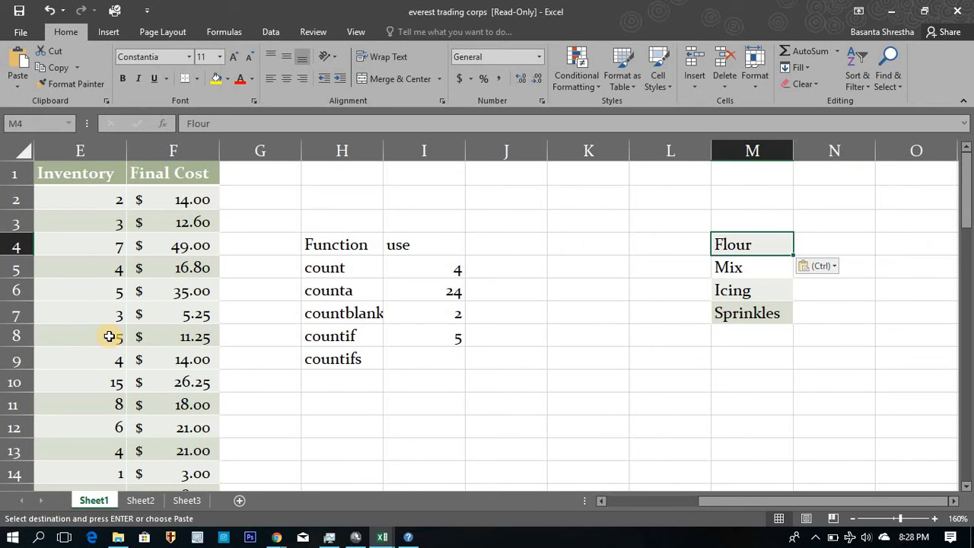
# Examine the pasted Flour entry in cell M4 and open its text for editing to check its characters.
pyautogui.press('Left')
pyautogui.press('Left')
pyautogui.press('Down')
pyautogui.press('Right')
pyautogui.press('Right')
pyautogui.press('Up')
pyautogui.press('Escape')
pyautogui.click(267, 127)
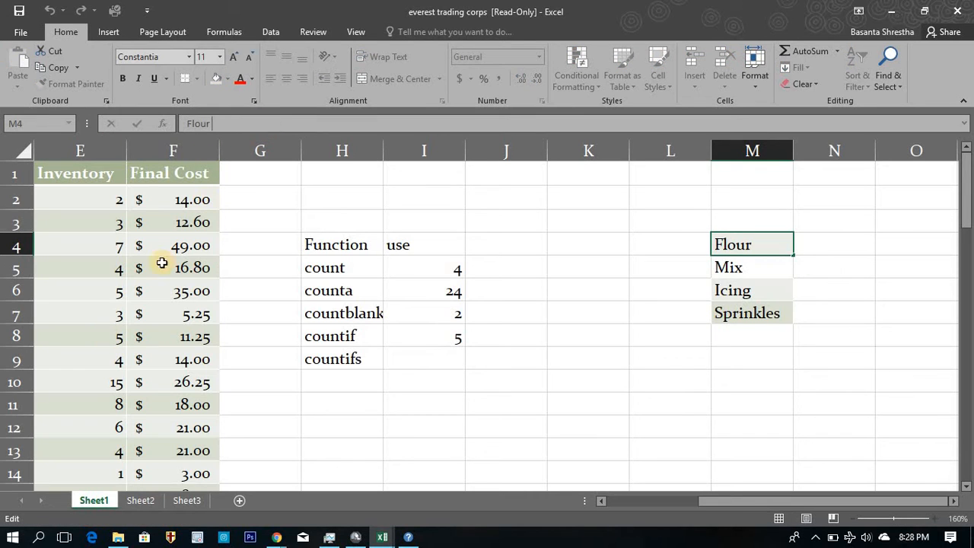
# Leave editing of cell M4 and undo the Flour paste.
pyautogui.click(659, 248)
pyautogui.press('Right')
pyautogui.hotkey('ctrl', 'c')
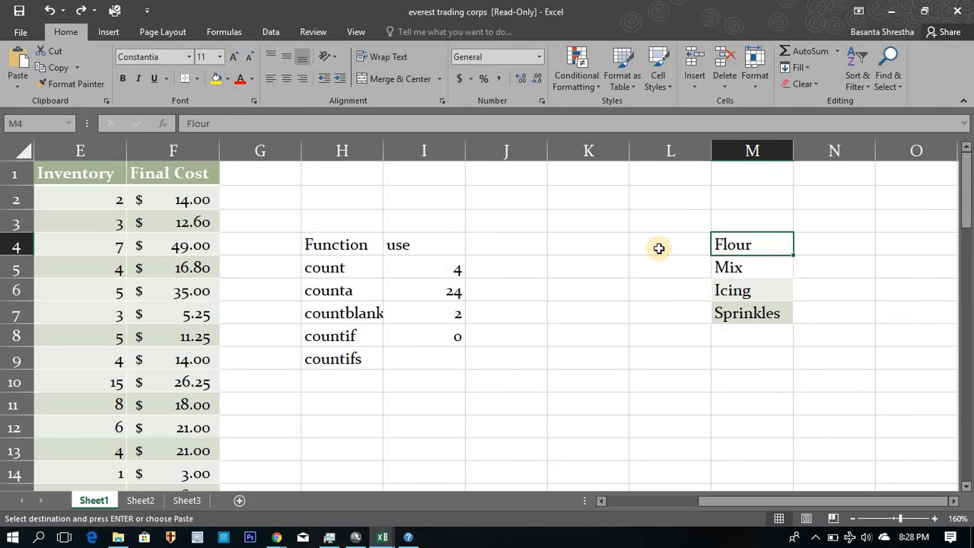
# Enter a LEN formula in cell L4 that counts the characters of the typed Flour in M4.
pyautogui.click(658, 248)
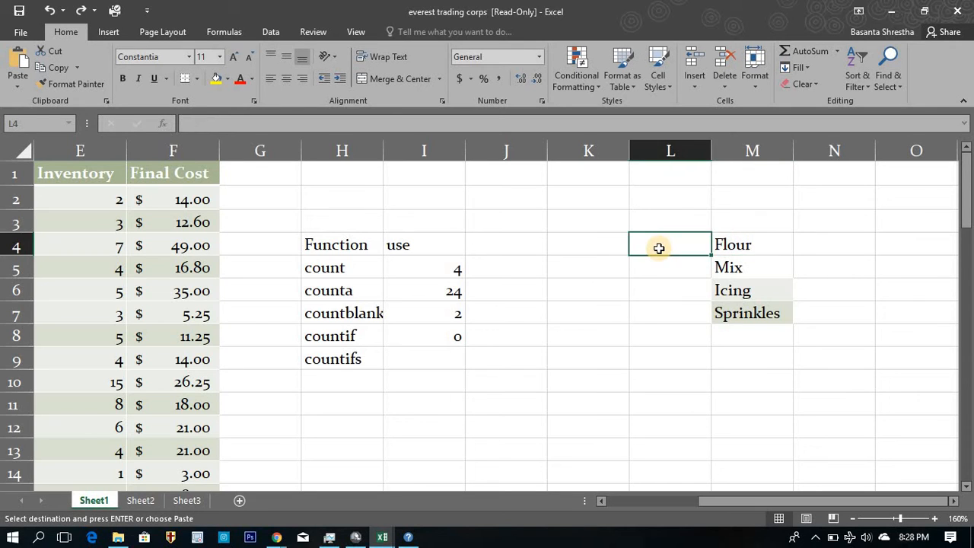
pyautogui.write('=len')
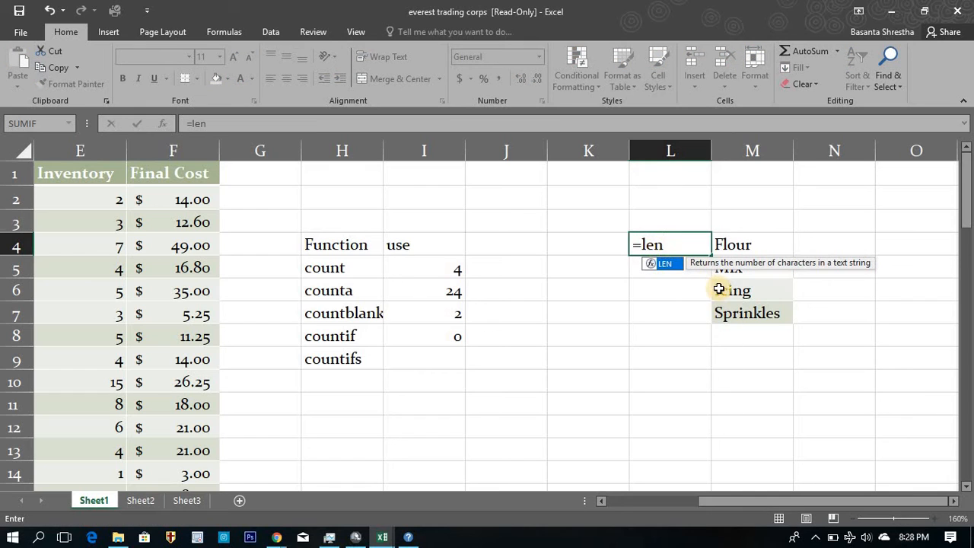
pyautogui.write('(')
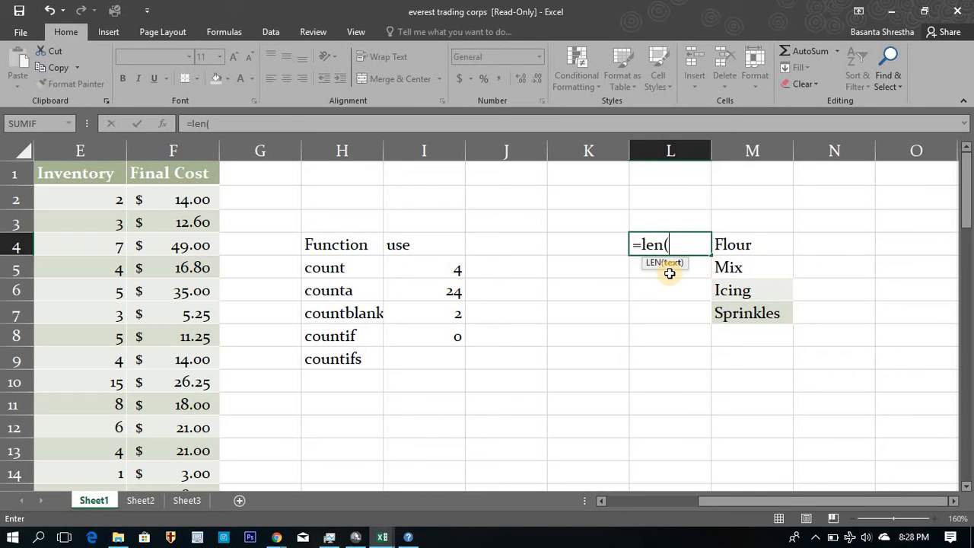
pyautogui.press('Right')
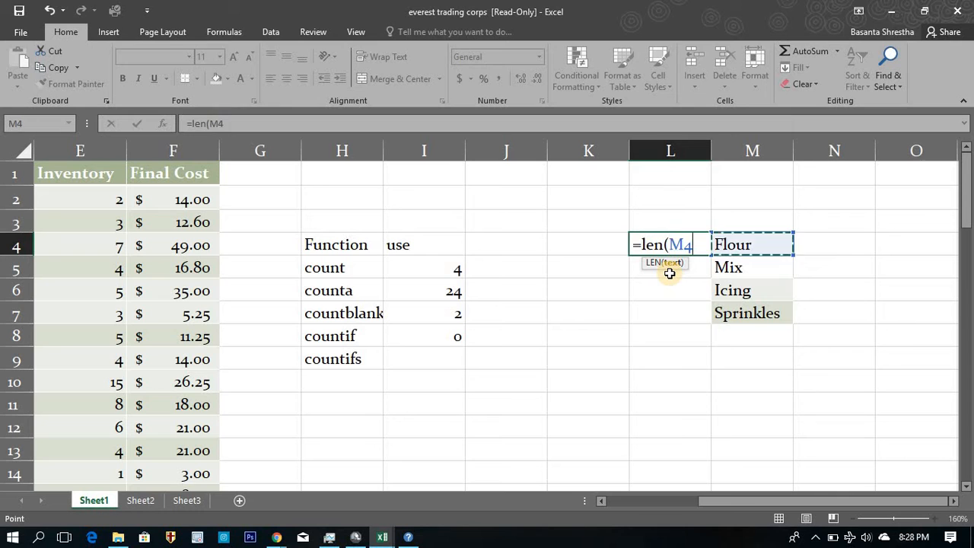
pyautogui.press('Return')
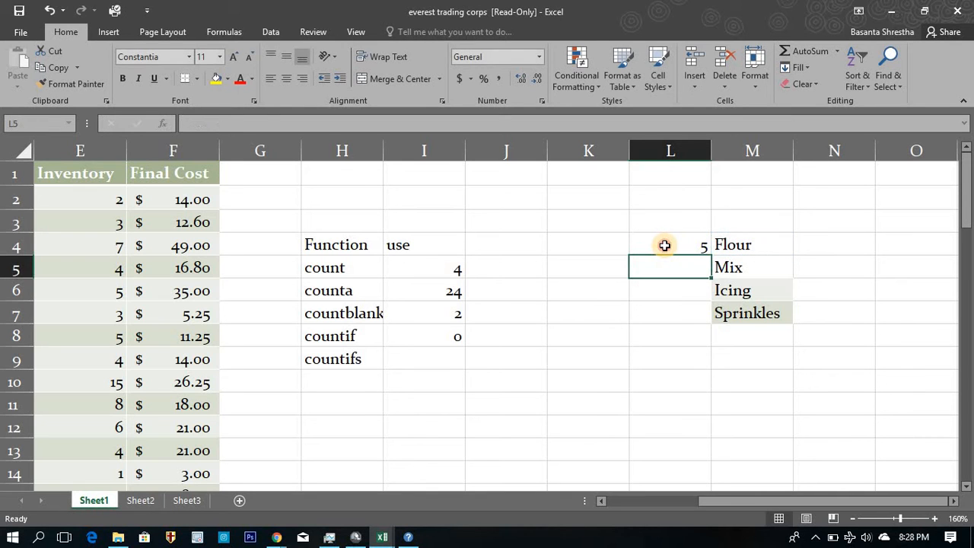
# Enter the formula =len(A2) in cell G2 to count the characters of the table's first Flour entry.
pyautogui.click(664, 245)
pyautogui.press('Left')
pyautogui.press('Left')
pyautogui.press('Left')
pyautogui.press('Left')
pyautogui.press('Left')
pyautogui.press('Left')
pyautogui.press('Left')
pyautogui.press('Left')
pyautogui.press('Left')
pyautogui.press('Left')
pyautogui.press('Left')
pyautogui.press('Up')
pyautogui.press('Up')
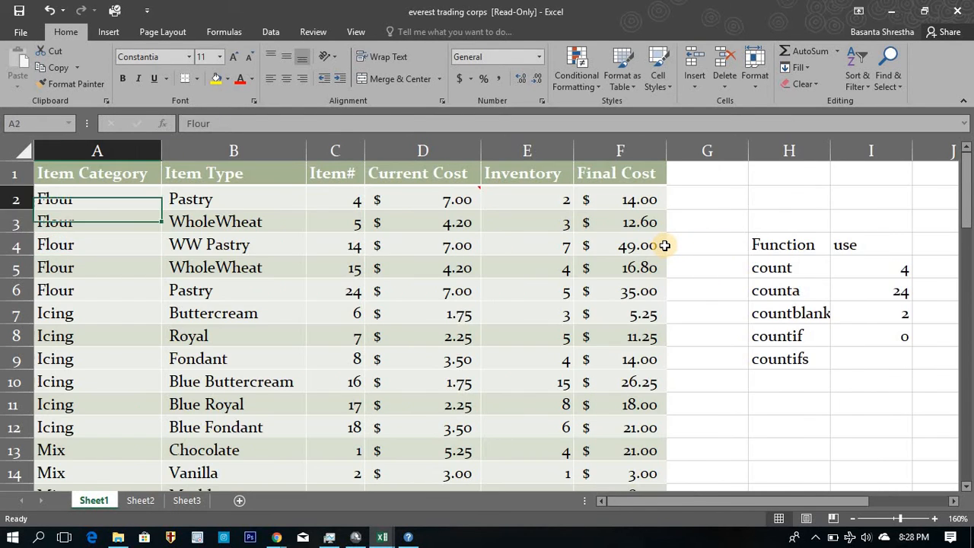
pyautogui.press('Right')
pyautogui.press('Right')
pyautogui.press('Right')
pyautogui.press('Right')
pyautogui.press('Right')
pyautogui.press('Right')
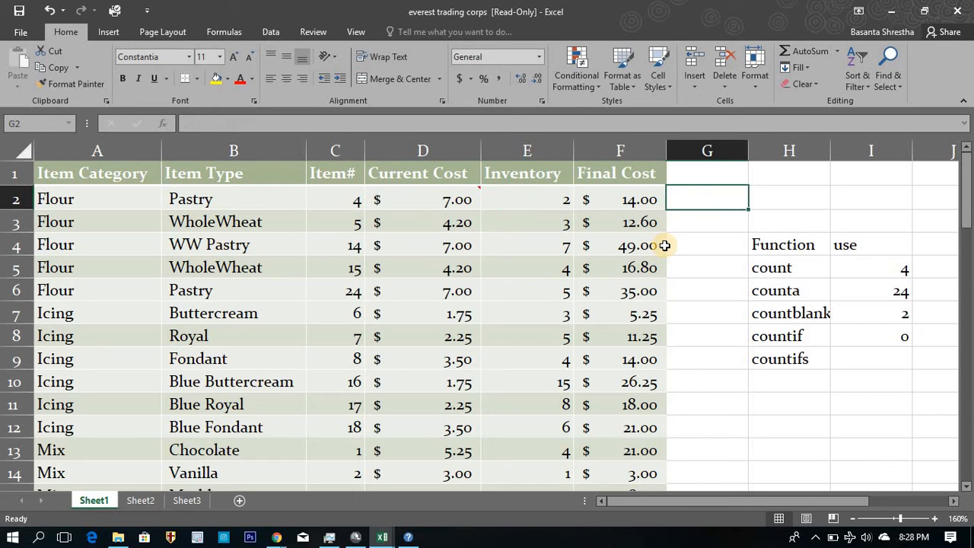
pyautogui.write('=len(')
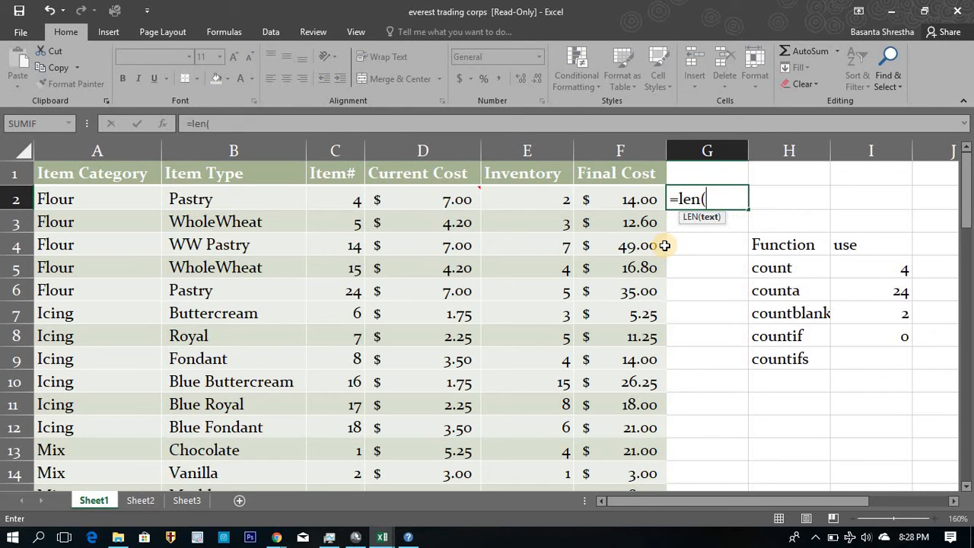
pyautogui.press('Left')
pyautogui.press('Left')
pyautogui.press('Left')
pyautogui.press('Left')
pyautogui.press('Left')
pyautogui.press('Left')
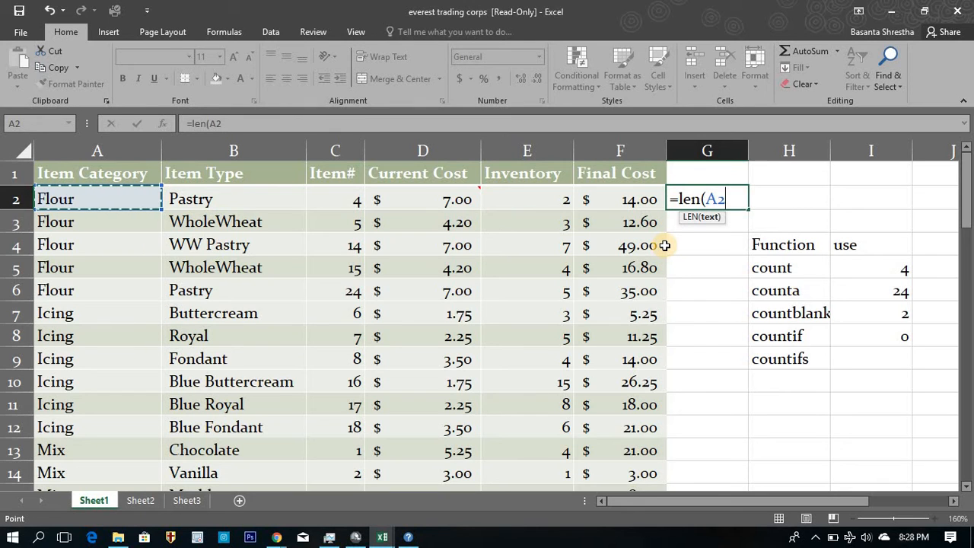
pyautogui.write(')')
pyautogui.press('Return')
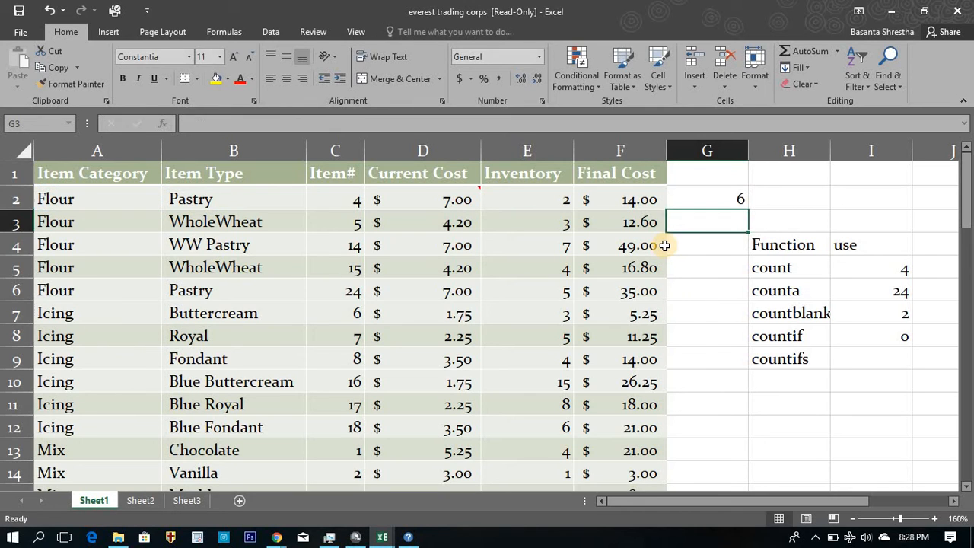
# Copy the Flour entry from cell A2 over the typed Flour in M4 and select the LEN cell L4.
pyautogui.press('Up')
pyautogui.press('Left')
pyautogui.press('Left')
pyautogui.press('Left')
pyautogui.press('Left')
pyautogui.press('Left')
pyautogui.press('Left')
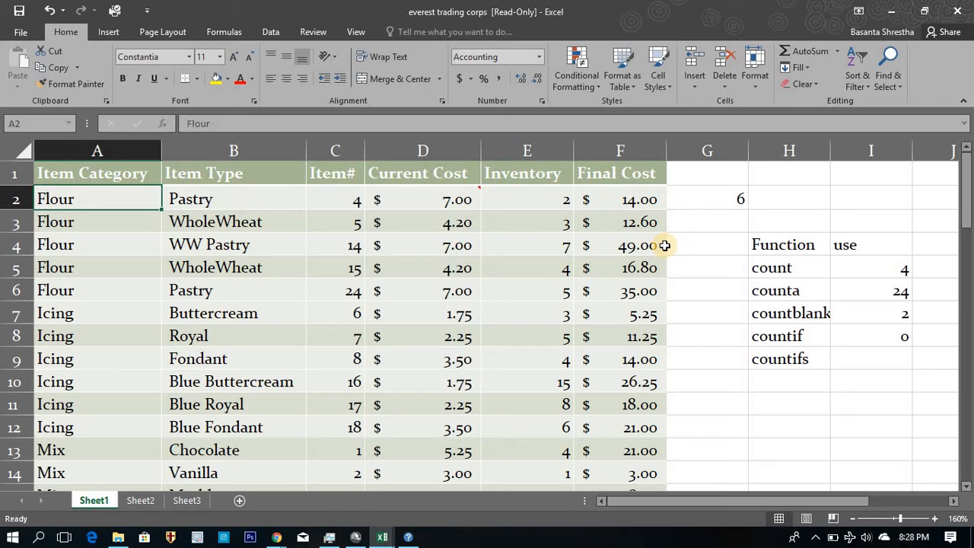
pyautogui.hotkey('ctrl', 'c')
pyautogui.press('Right')
pyautogui.press('Right')
pyautogui.press('Right')
pyautogui.press('Right')
pyautogui.press('Right')
pyautogui.press('Right')
pyautogui.press('Right')
pyautogui.press('Right')
pyautogui.press('Right')
pyautogui.press('Right')
pyautogui.press('Right')
pyautogui.press('Right')
pyautogui.press('Right')
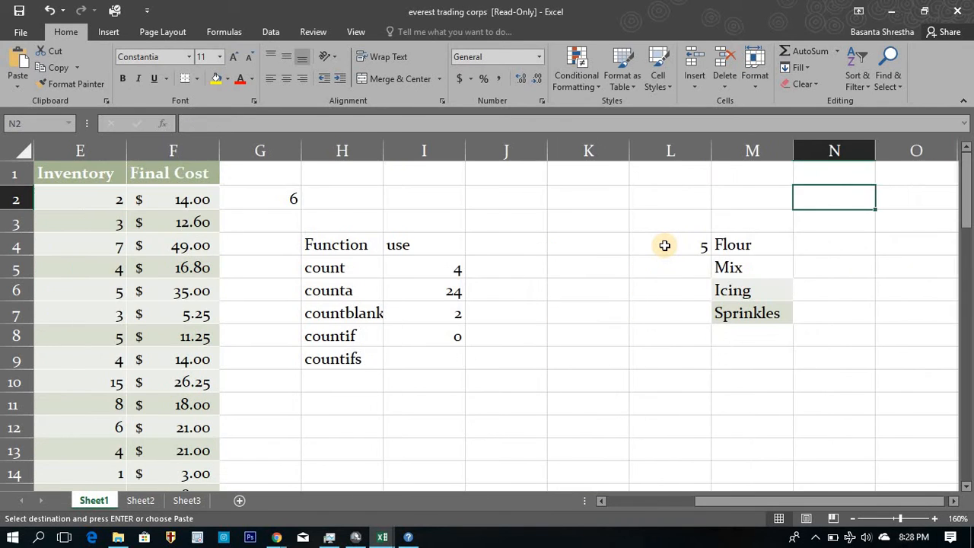
pyautogui.press('Down')
pyautogui.press('Down')
pyautogui.press('Left')
pyautogui.hotkey('ctrl', 'v')
pyautogui.press('Left')
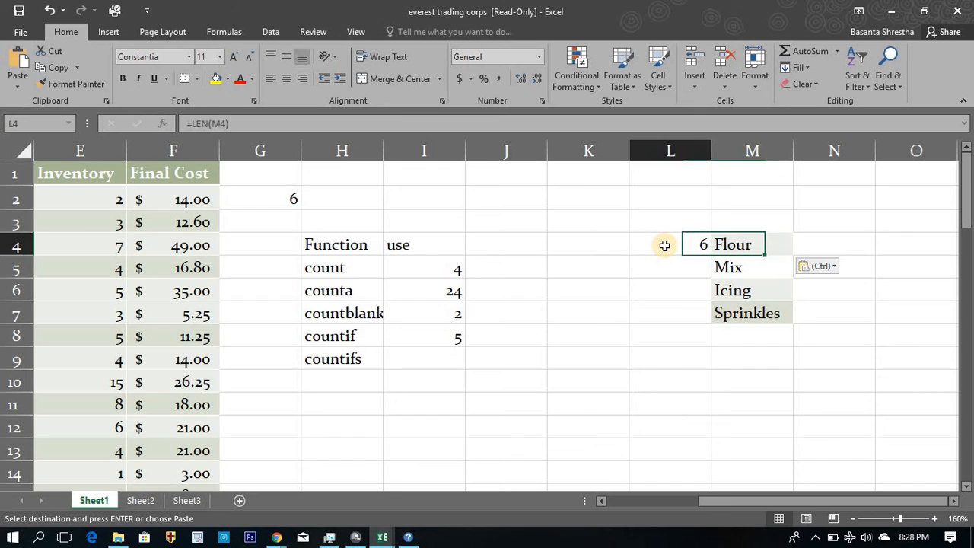
# Examine the countif cell I8, the character count in L4, and the range and criteria of the COUNTIF formula.
pyautogui.press('Left')
pyautogui.press('Down')
pyautogui.press('Left')
pyautogui.press('Left')
pyautogui.press('Down')
pyautogui.press('Down')
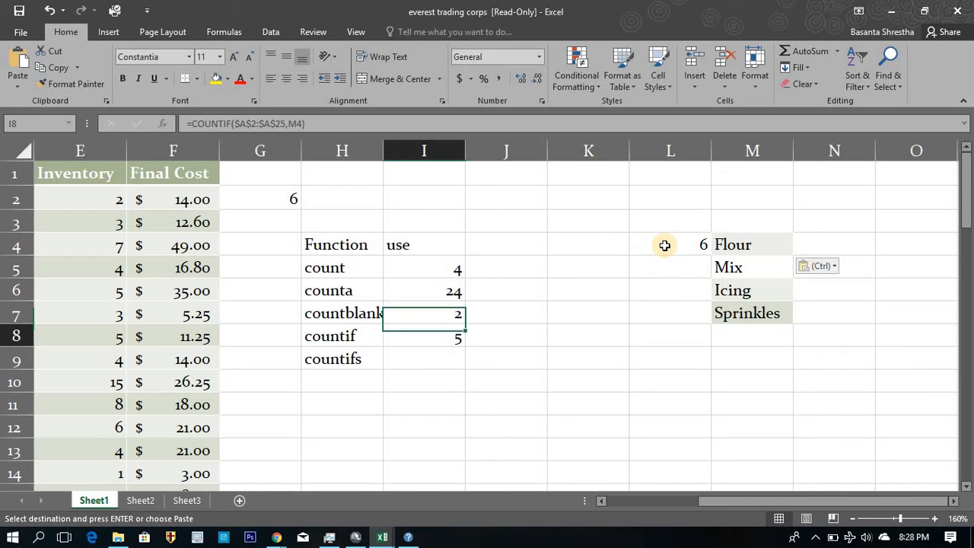
pyautogui.press('Down')
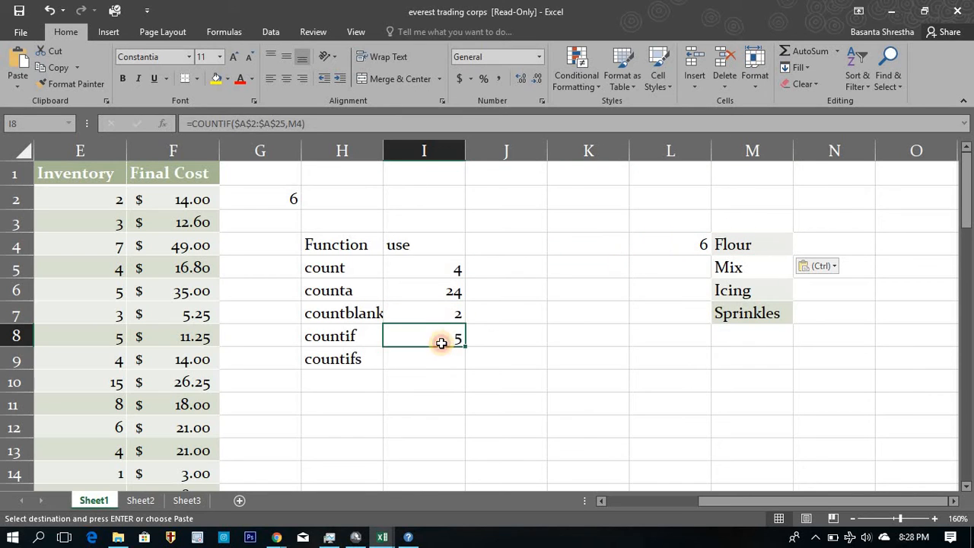
pyautogui.click(722, 257)
pyautogui.click(700, 243)
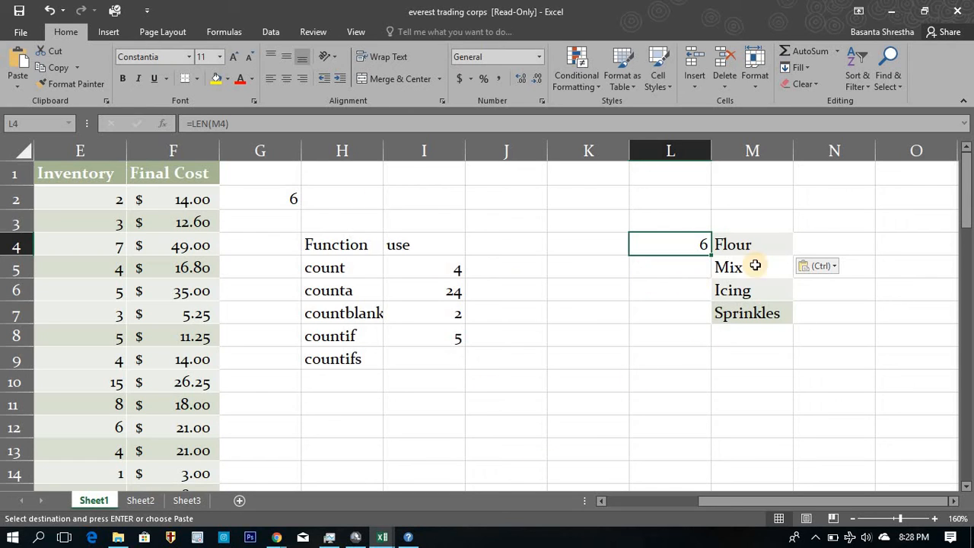
pyautogui.click(435, 334)
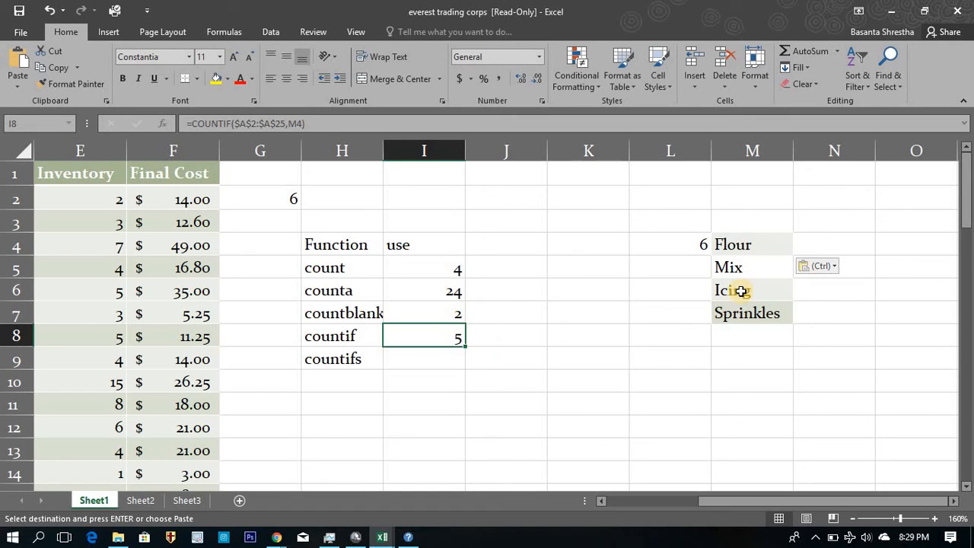
pyautogui.click(286, 122)
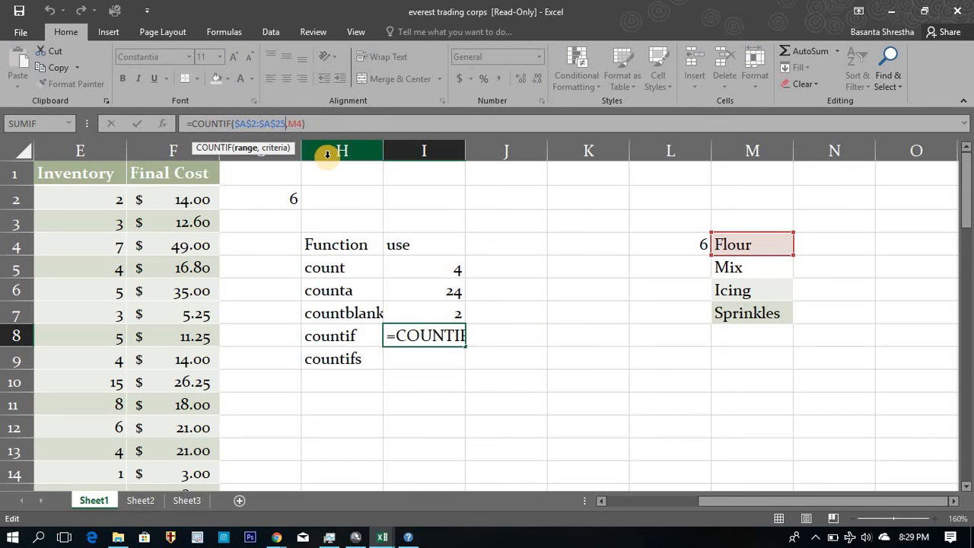
pyautogui.press('Return')
# Start a data validation rule for cell K8 and set it to allow a List.
pyautogui.press('Right')
pyautogui.press('Up')
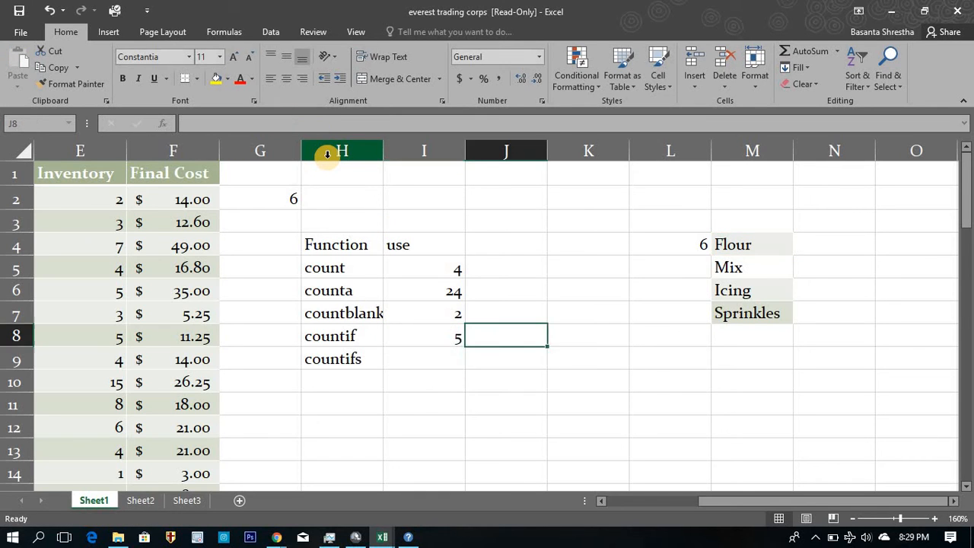
pyautogui.press('Right')
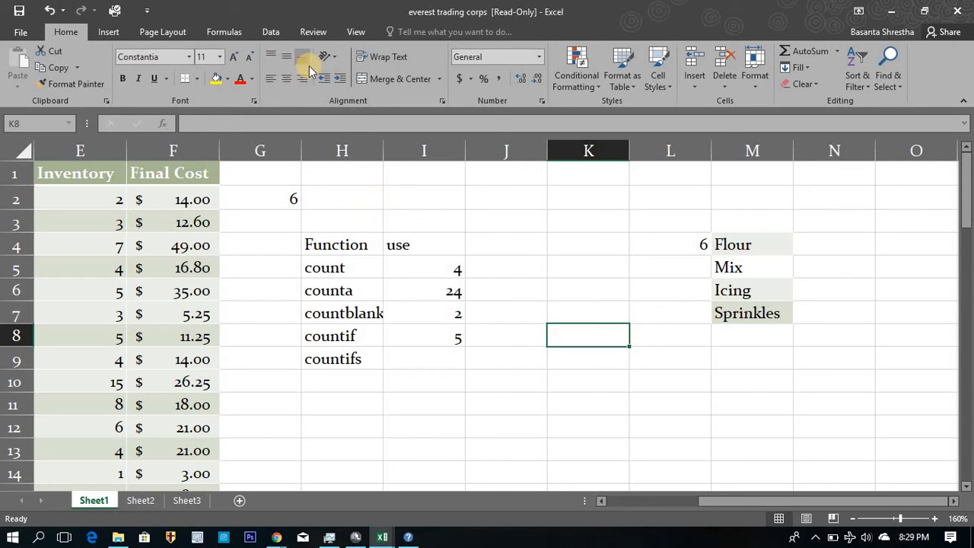
pyautogui.click(277, 36)
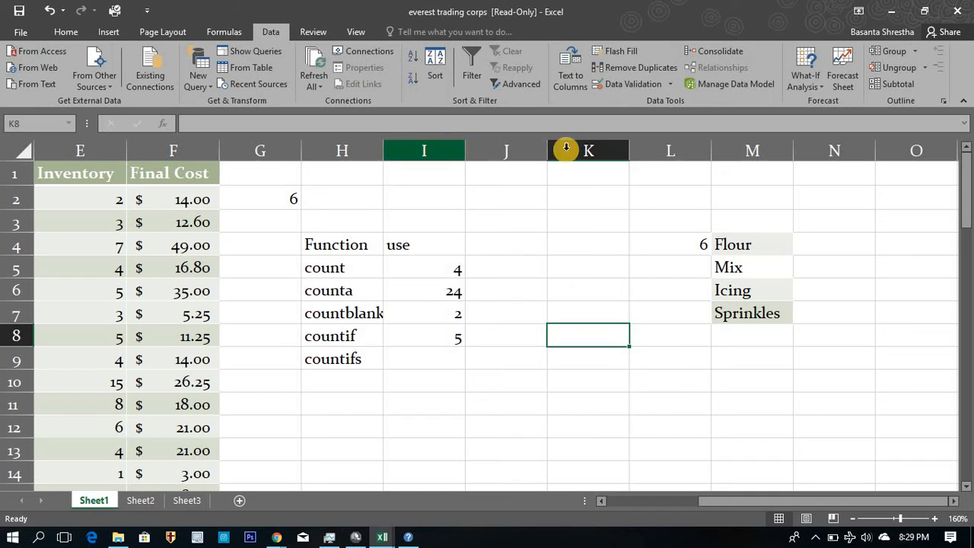
pyautogui.click(624, 84)
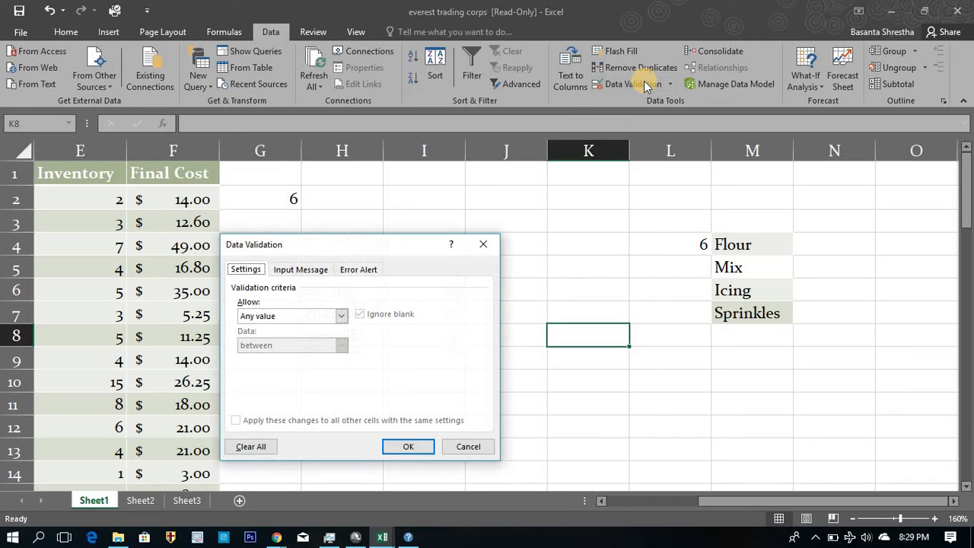
pyautogui.click(340, 320)
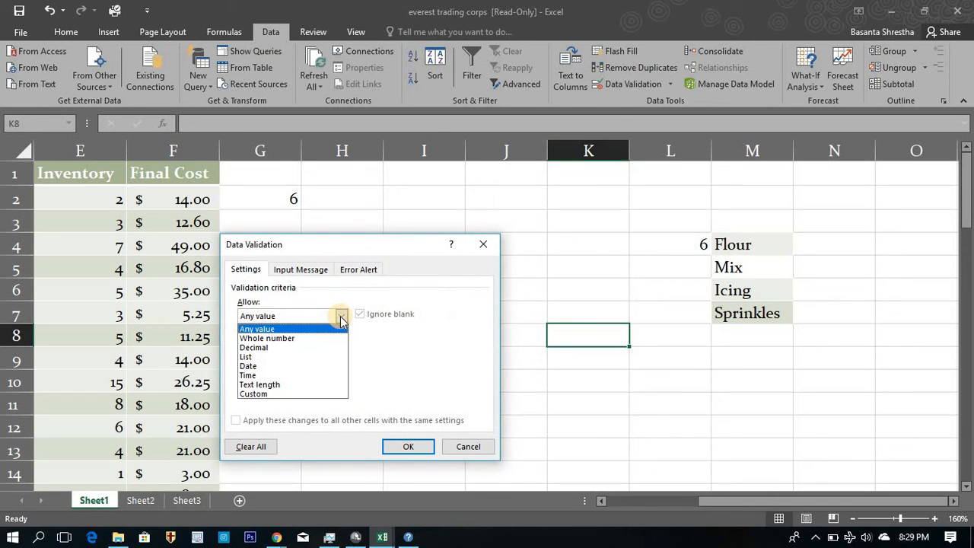
pyautogui.click(309, 358)
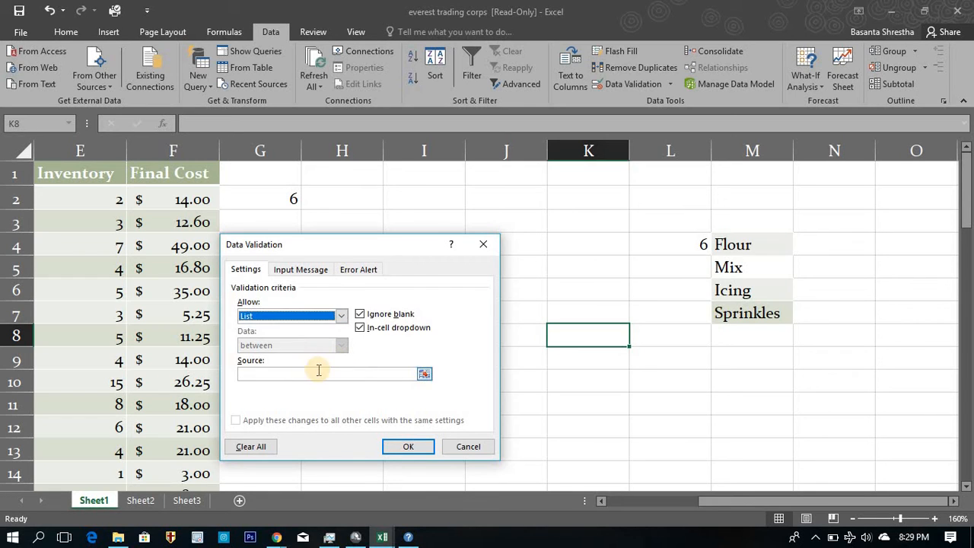
# Use the category cells =$M$4:$M$7 as the validation list source and apply the rule.
pyautogui.click(424, 372)
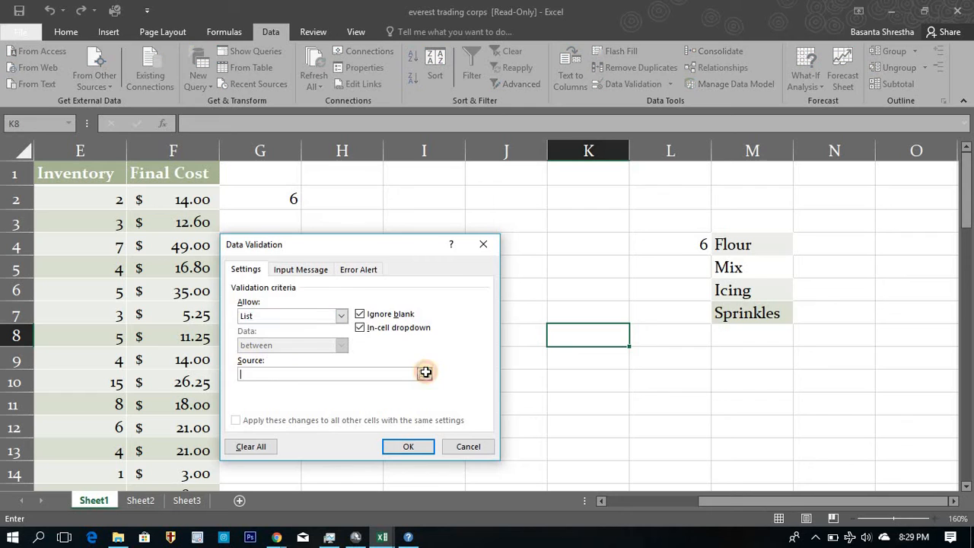
pyautogui.click(424, 372)
pyautogui.click(744, 248)
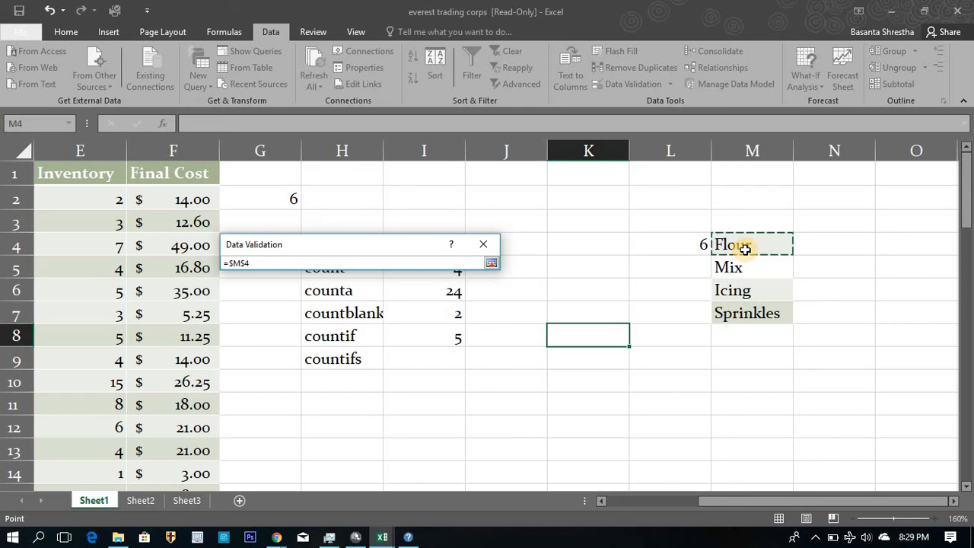
pyautogui.hotkey('shift', 'Down')
pyautogui.hotkey('shift', 'Down')
pyautogui.hotkey('shift', 'Down')
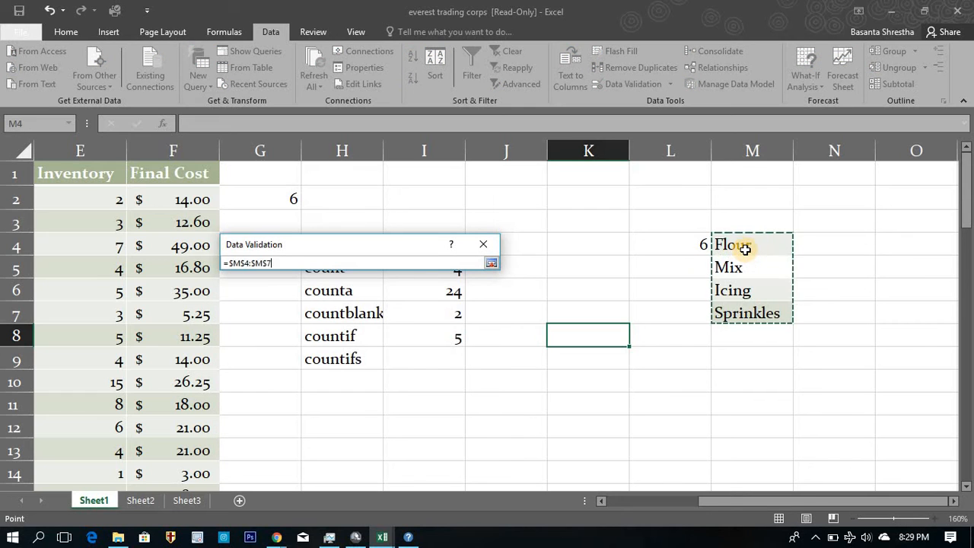
pyautogui.click(493, 263)
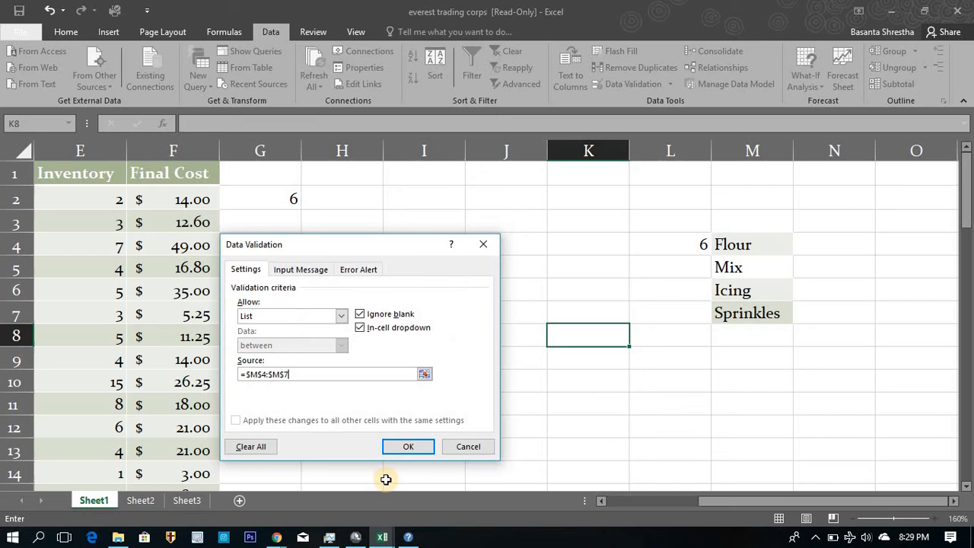
pyautogui.click(411, 446)
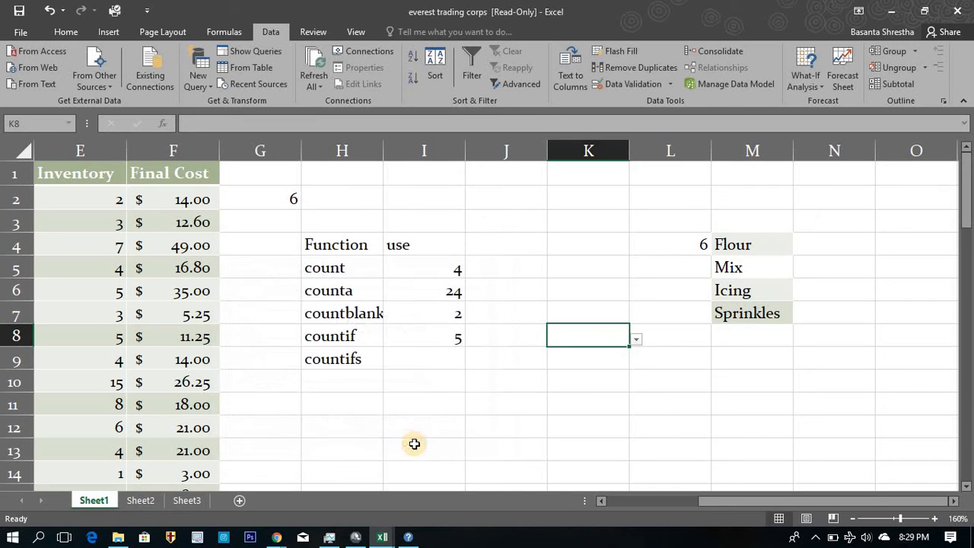
# Try the new dropdown list in cell K8 by choosing Flour, Mix and finally Icing.
pyautogui.click(639, 343)
pyautogui.click(598, 353)
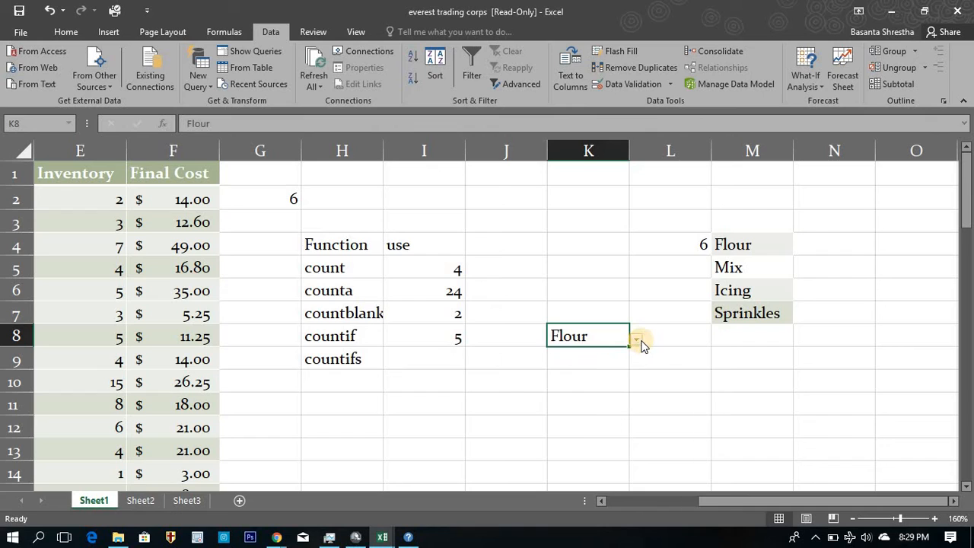
pyautogui.click(639, 342)
pyautogui.click(615, 367)
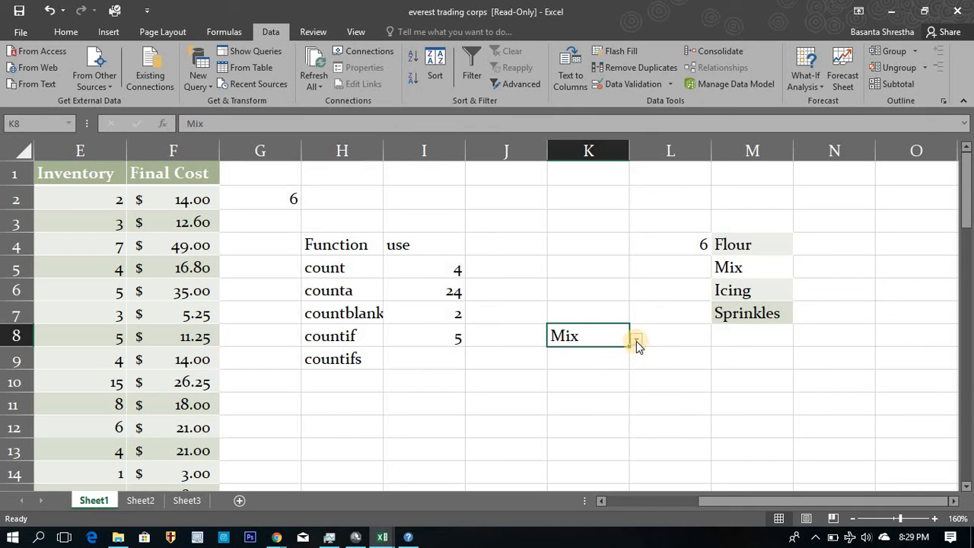
pyautogui.click(637, 344)
pyautogui.click(593, 386)
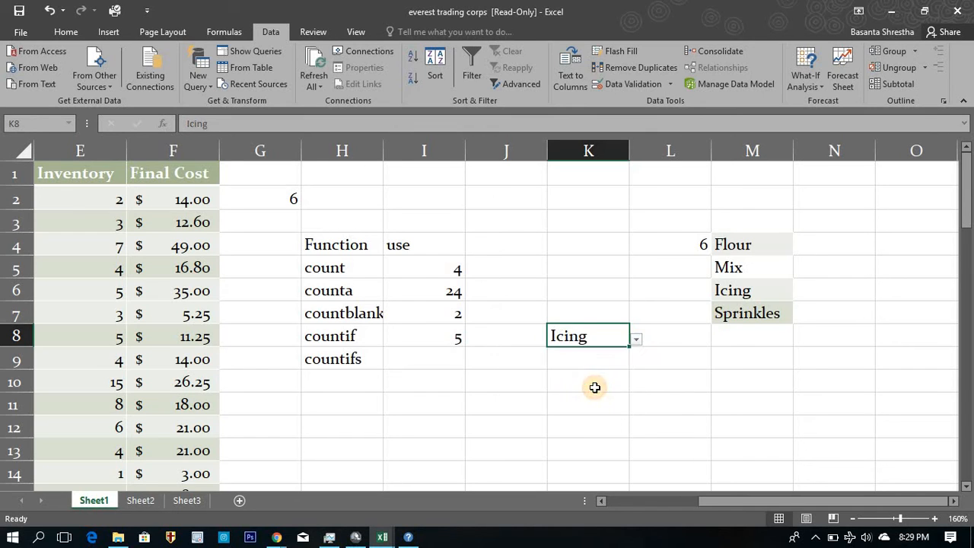
# Change the criteria of the COUNTIF formula in I8 to K8, giving =COUNTIF($A$2:$A$25,K8).
pyautogui.click(447, 337)
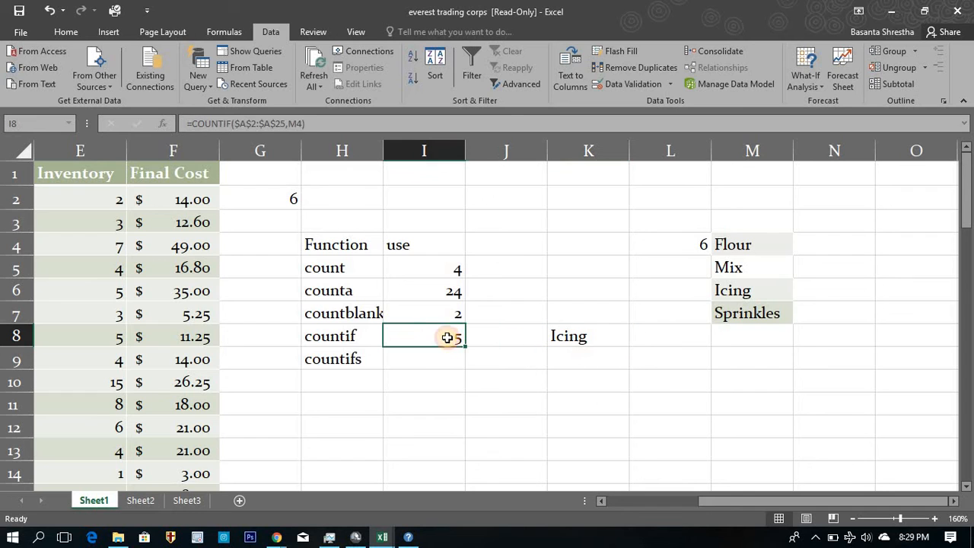
pyautogui.click(289, 123)
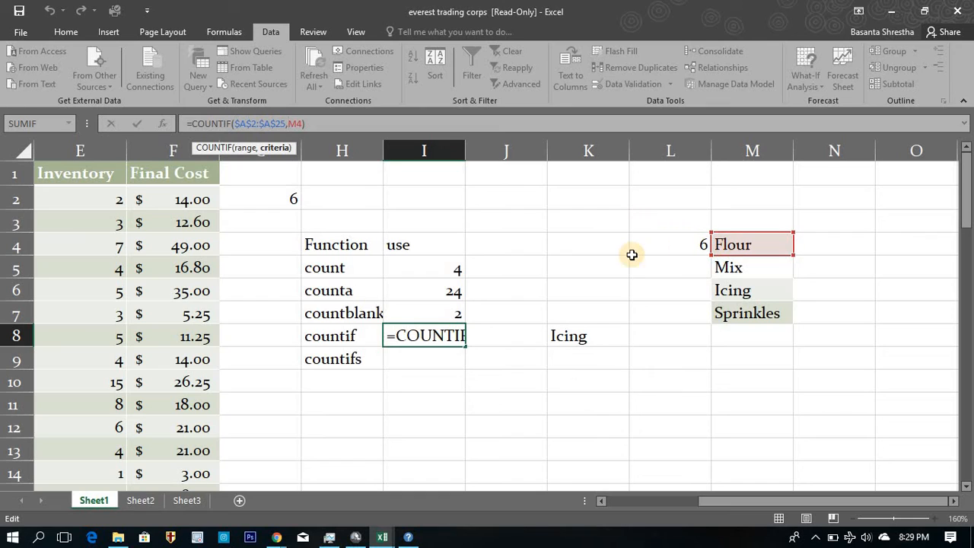
pyautogui.press('BackSpace')
pyautogui.press('BackSpace')
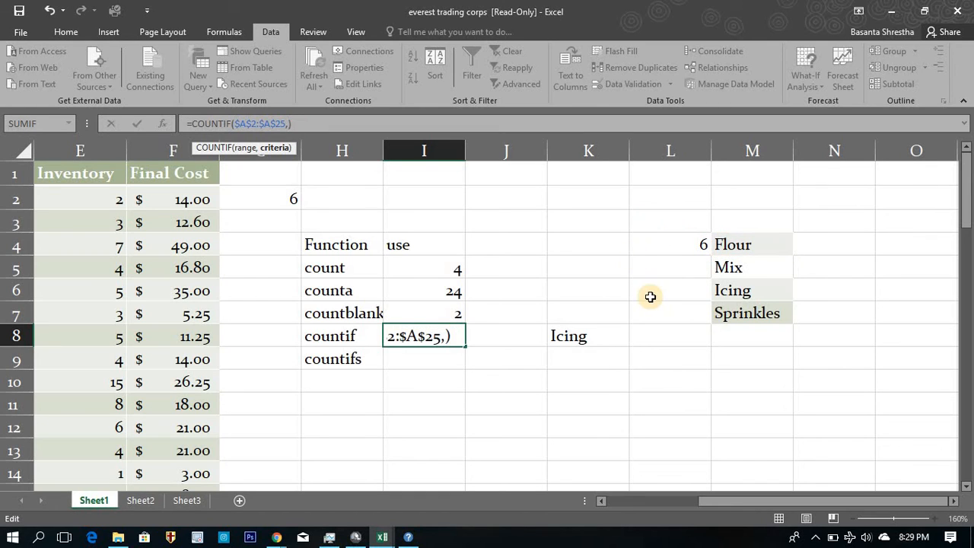
pyautogui.click(596, 332)
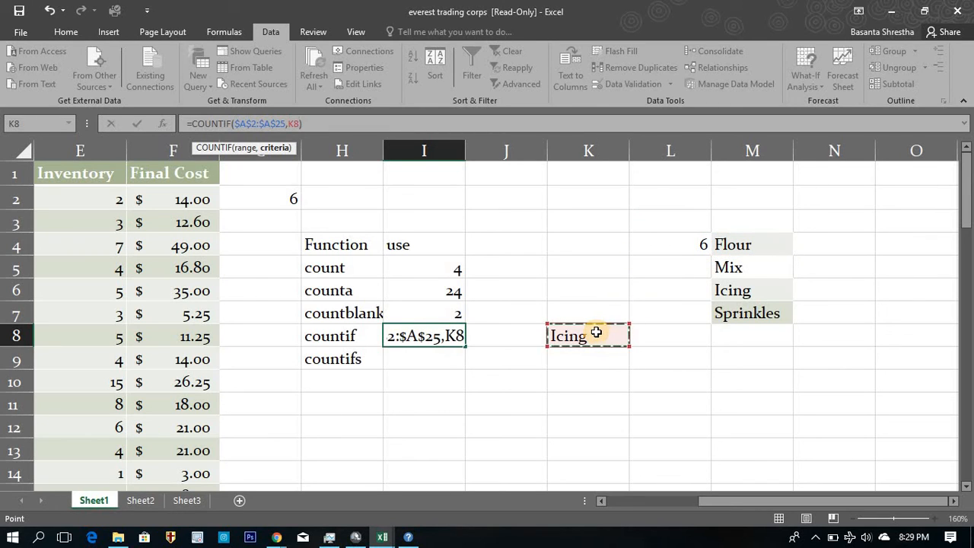
pyautogui.press('Return')
pyautogui.click(454, 338)
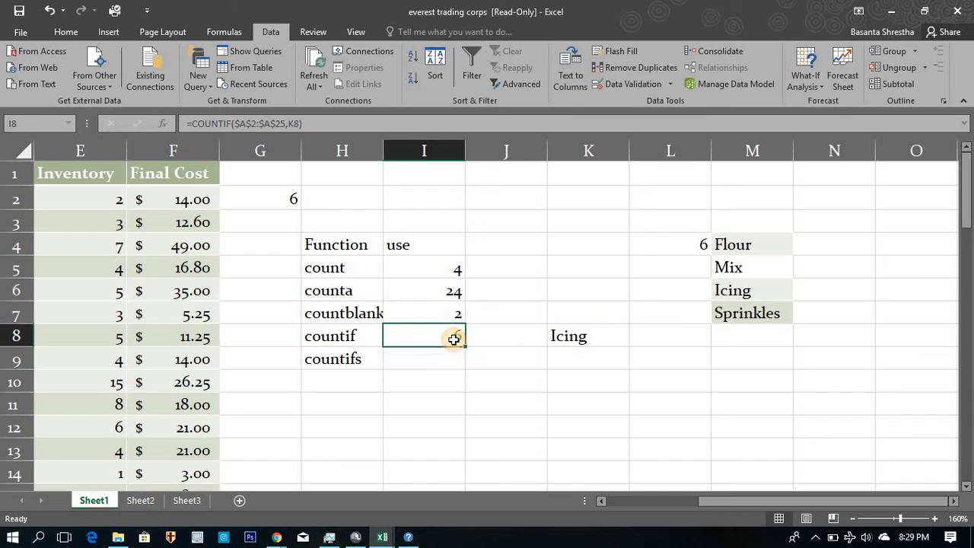
# Test the linked countif by choosing Flour and then Mix from the dropdown list in K8.
pyautogui.click(566, 344)
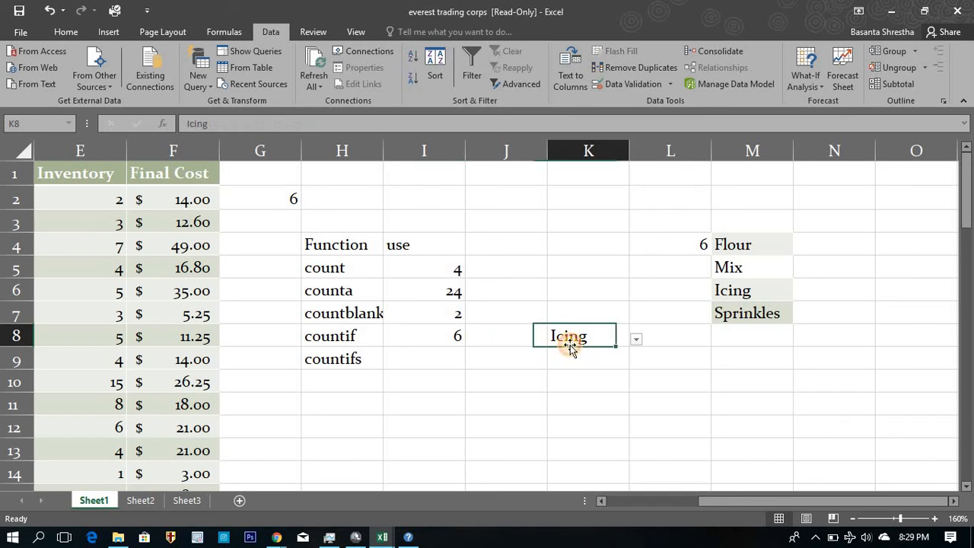
pyautogui.click(636, 343)
pyautogui.click(624, 354)
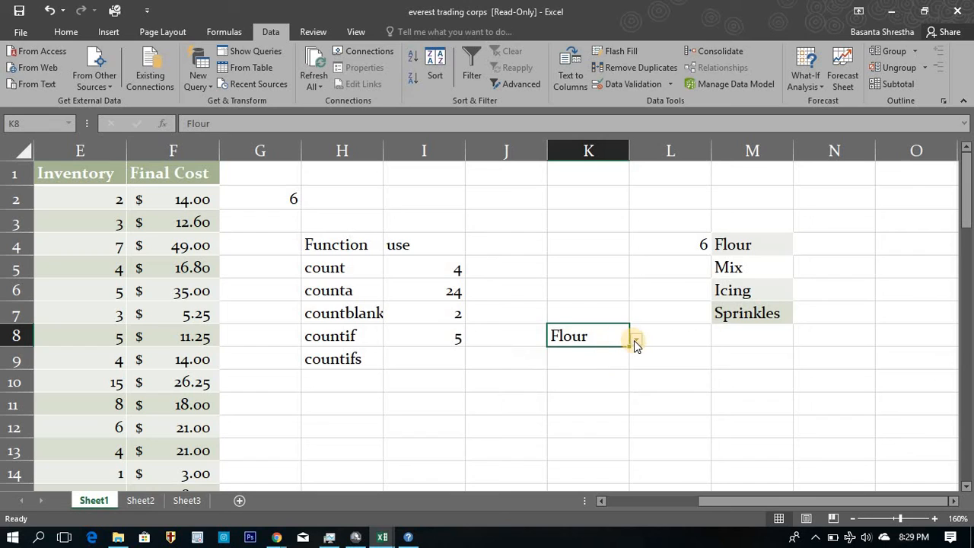
pyautogui.click(636, 344)
pyautogui.click(616, 369)
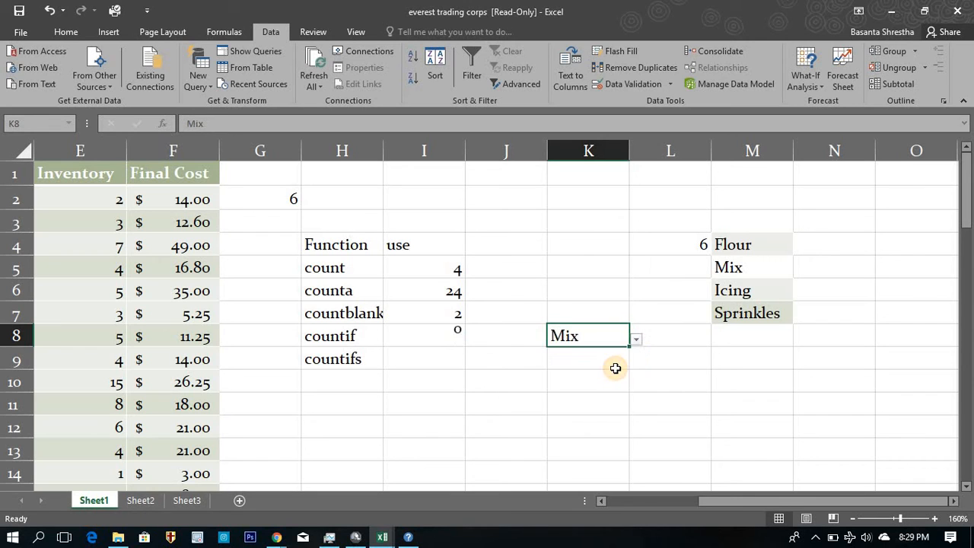
# Enter =LEN(M5) in cell L5 to count the characters of the Mix entry in the category list.
pyautogui.click(751, 271)
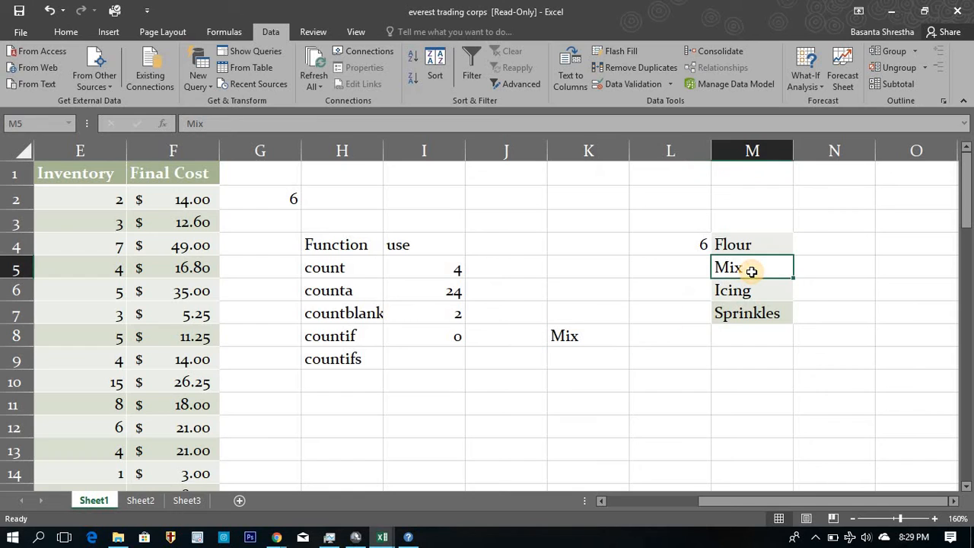
pyautogui.click(681, 262)
pyautogui.write('=l')
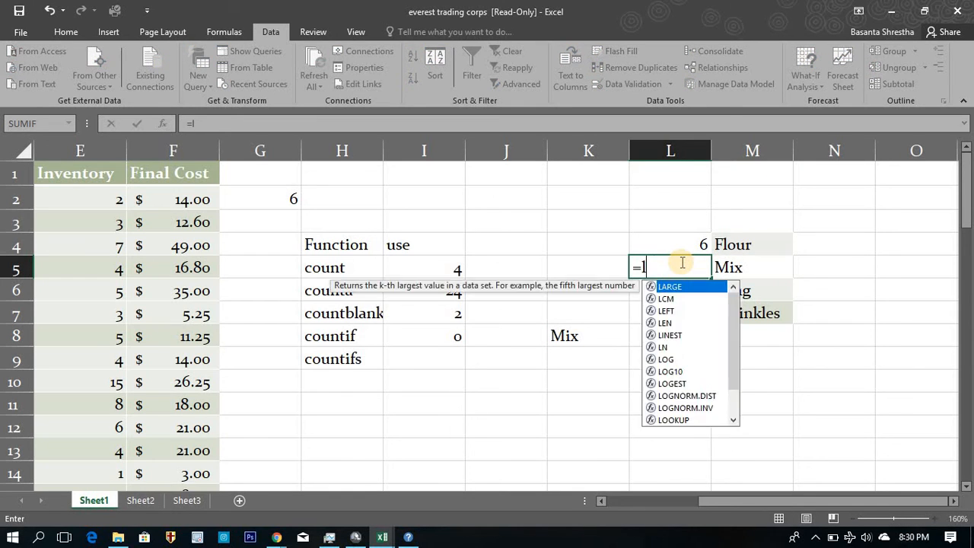
pyautogui.write('en(')
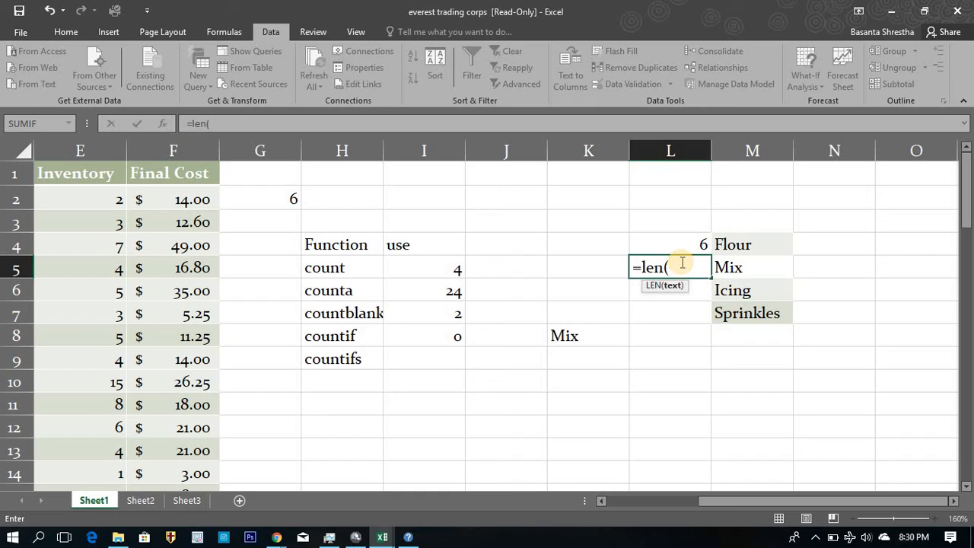
pyautogui.press('Right')
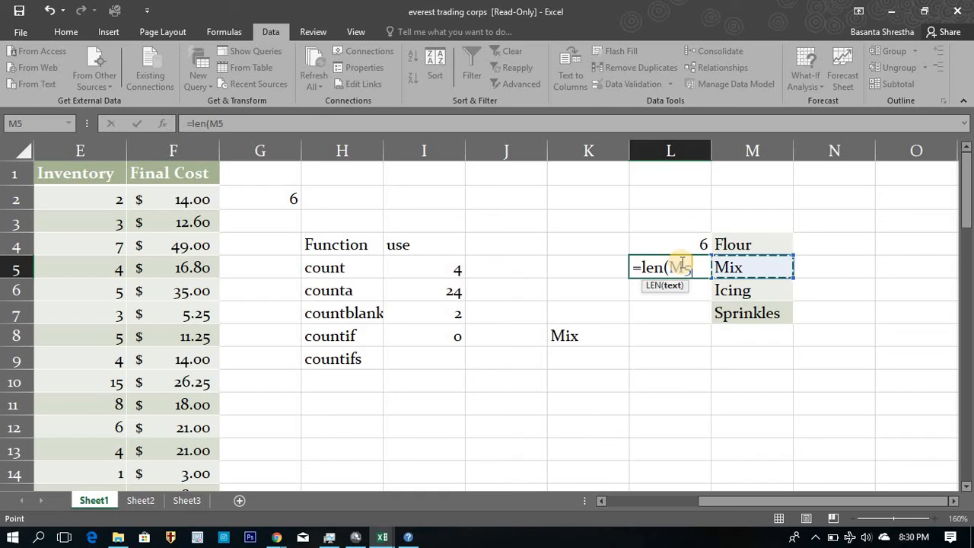
pyautogui.write(')')
pyautogui.press('Return')
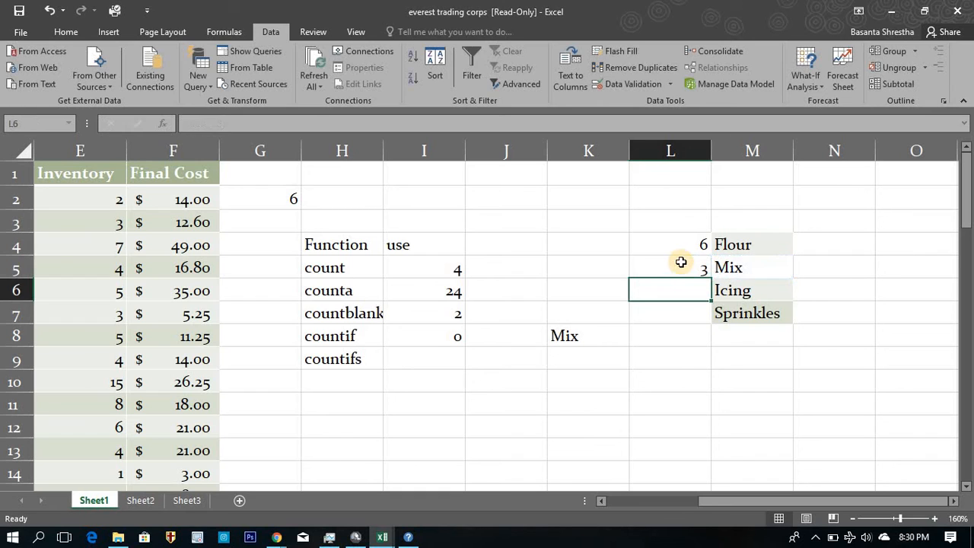
# Enter =LEN(A13) in cell G13 to count the characters of the first Mix entry in the Item Category column.
pyautogui.press('Up')
pyautogui.press('Left')
pyautogui.press('Left')
pyautogui.press('Left')
pyautogui.press('Left')
pyautogui.press('Left')
pyautogui.press('Left')
pyautogui.press('Left')
pyautogui.press('Left')
pyautogui.press('Left')
pyautogui.press('Left')
pyautogui.press('Left')
pyautogui.press('Down')
pyautogui.press('Down')
pyautogui.press('Down')
pyautogui.press('Down')
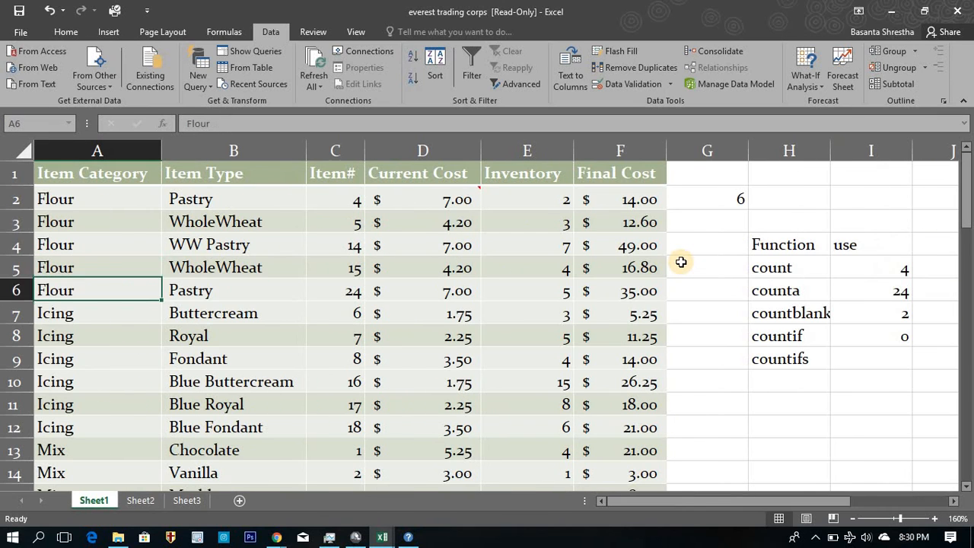
pyautogui.press('Down')
pyautogui.press('Down')
pyautogui.press('Down')
pyautogui.press('Down')
pyautogui.press('Down')
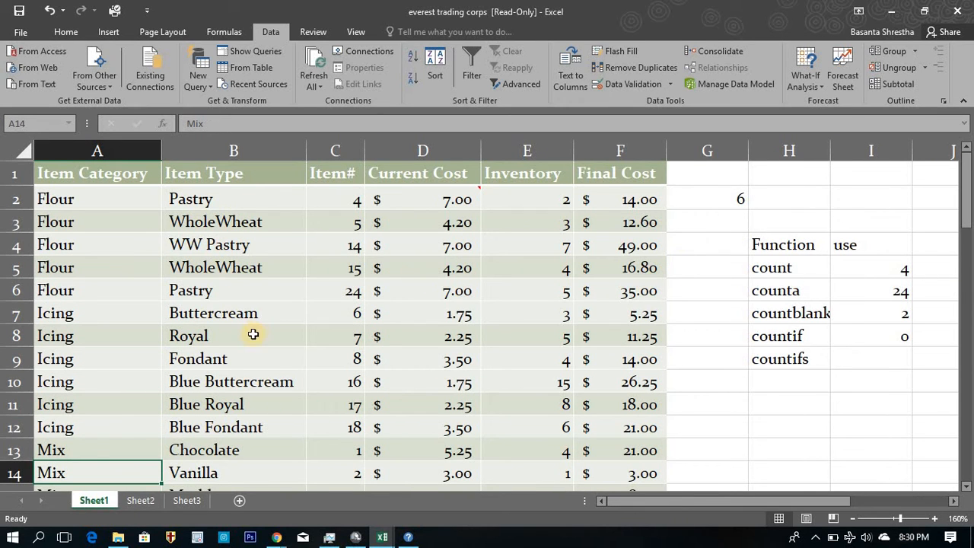
pyautogui.press('Up')
pyautogui.press('Right')
pyautogui.press('Right')
pyautogui.press('Right')
pyautogui.press('Right')
pyautogui.press('Right')
pyautogui.press('Right')
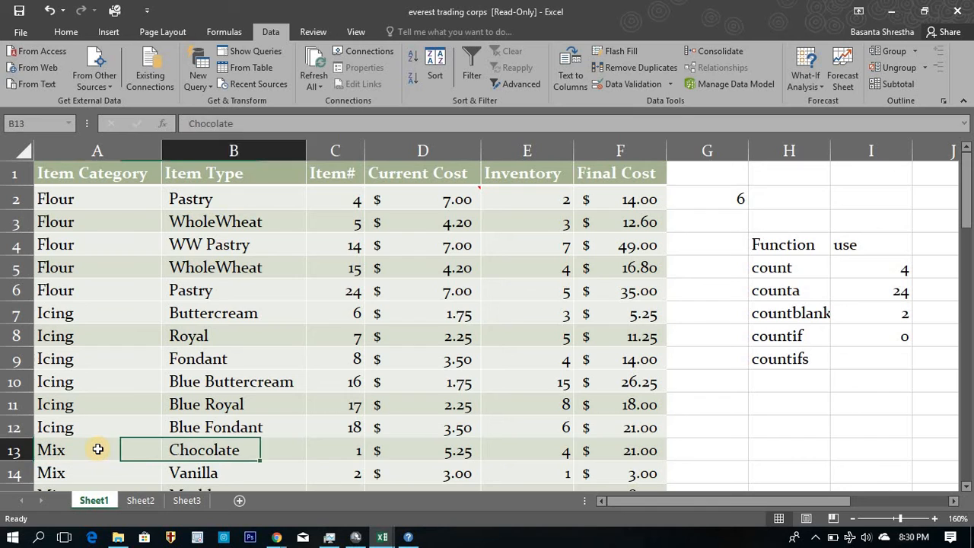
pyautogui.write('=')
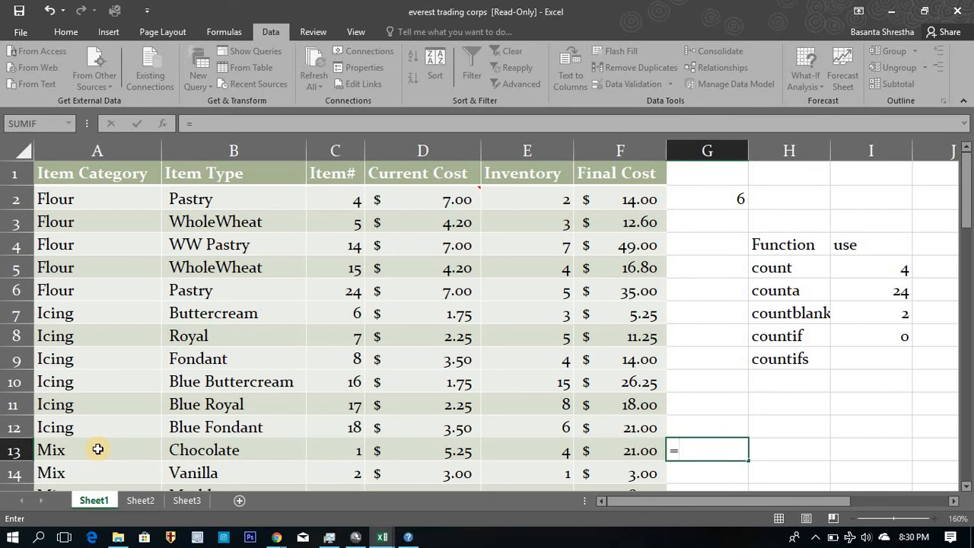
pyautogui.write('len(')
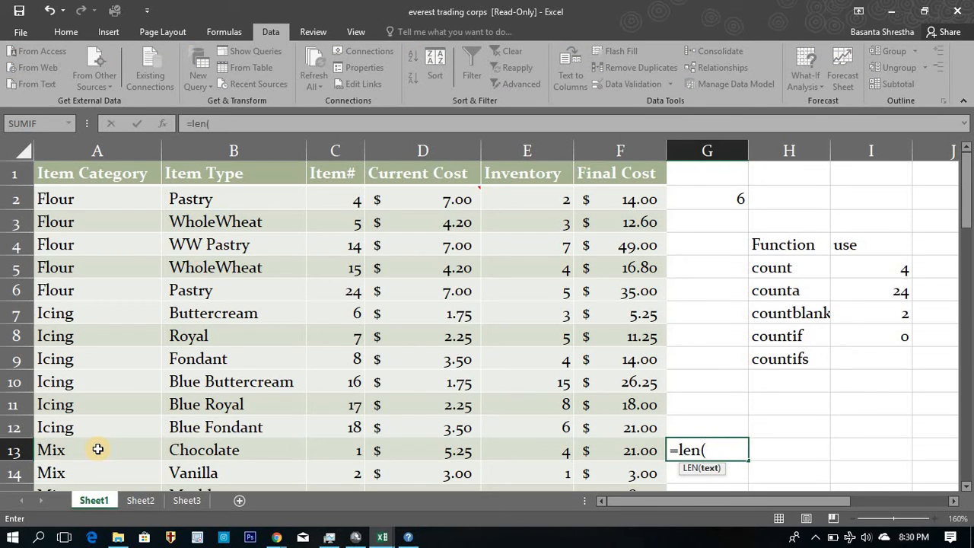
pyautogui.press('Left')
pyautogui.click(97, 450)
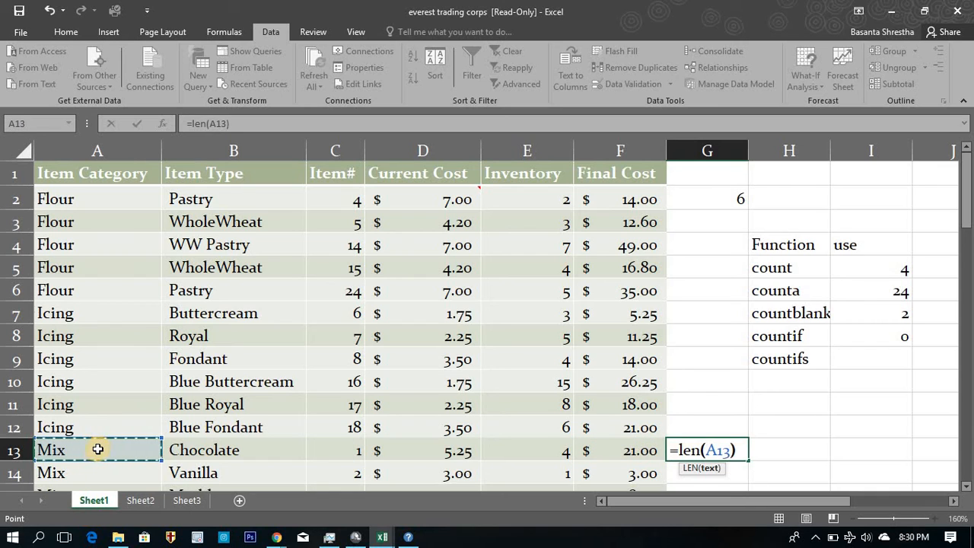
pyautogui.write(')')
pyautogui.press('Return')
pyautogui.click(689, 447)
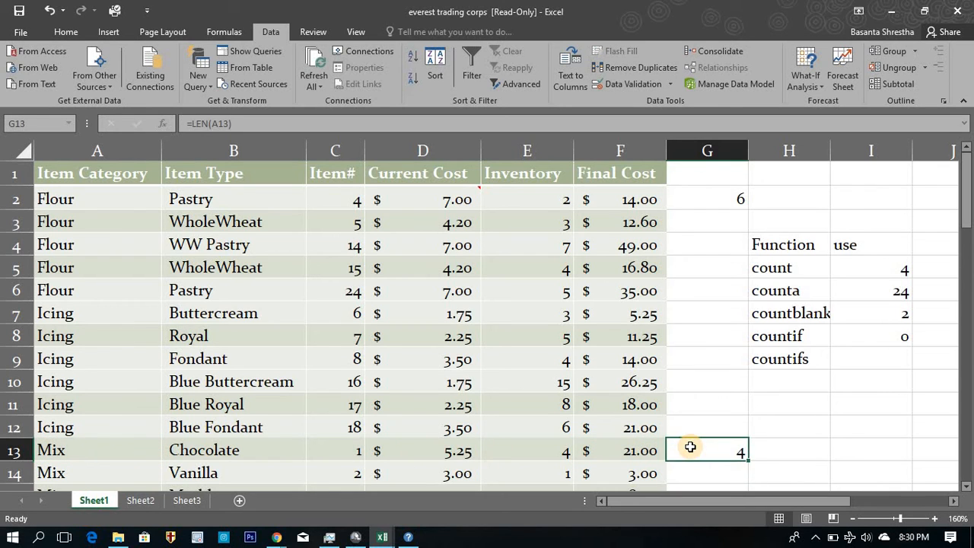
# Copy the Mix category from cell A13 and paste it over the Mix entry in M5.
pyautogui.press('Home')
pyautogui.hotkey('ctrl', 'c')
pyautogui.press('Right')
pyautogui.press('Right')
pyautogui.press('Right')
pyautogui.press('Right')
pyautogui.press('Right')
pyautogui.press('Right')
pyautogui.press('Right')
pyautogui.press('Right')
pyautogui.press('Right')
pyautogui.press('Right')
pyautogui.press('Right')
pyautogui.press('Right')
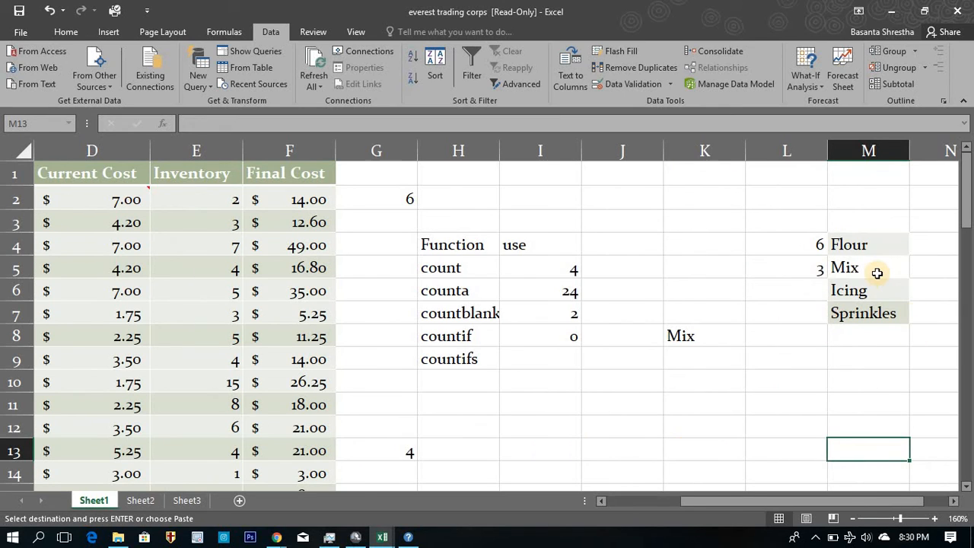
pyautogui.click(877, 273)
pyautogui.hotkey('ctrl', 'v')
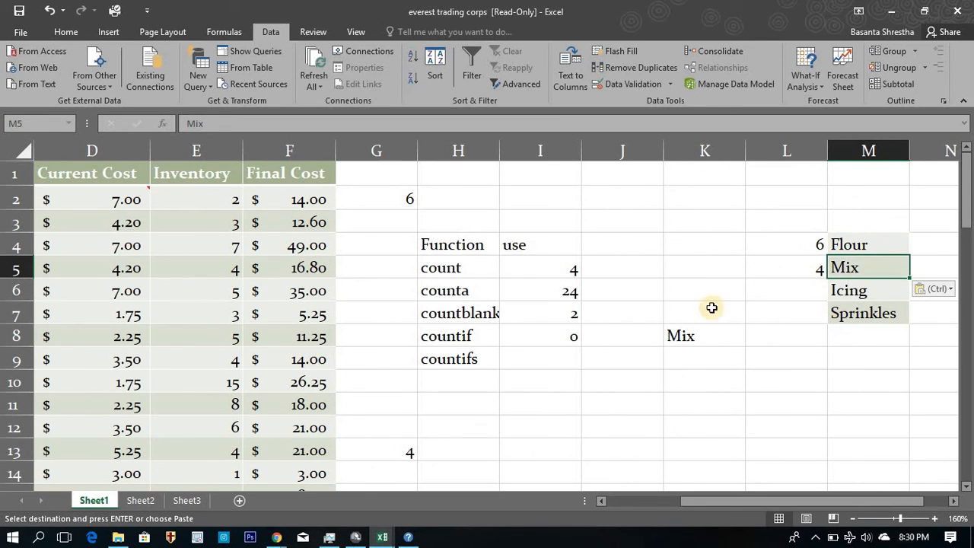
# Choose Mix again from the dropdown list in K8 and check the countif result in I8.
pyautogui.click(688, 335)
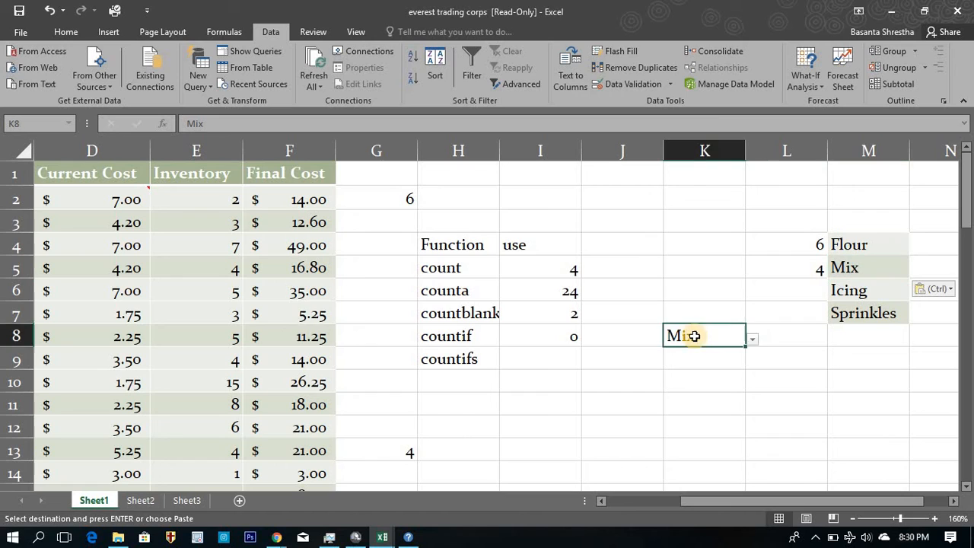
pyautogui.click(754, 342)
pyautogui.click(701, 370)
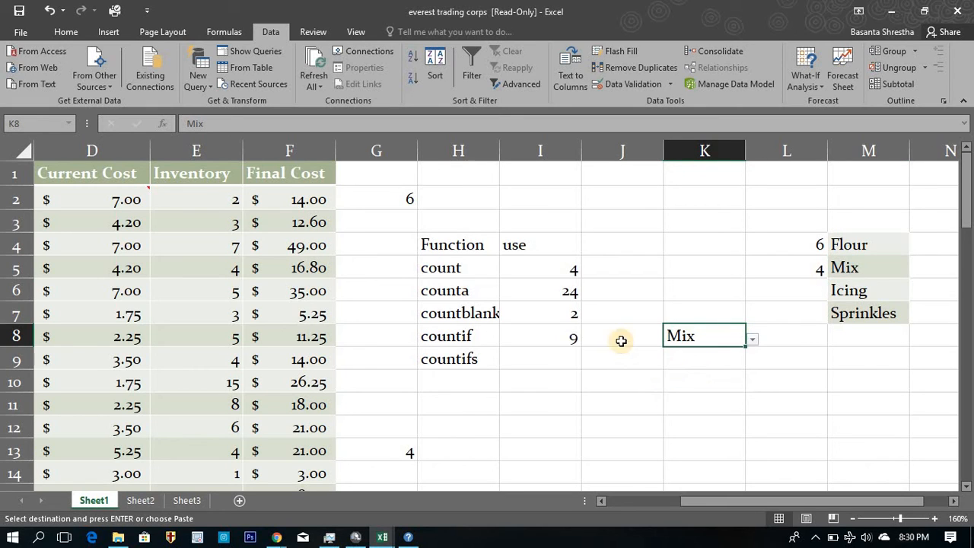
pyautogui.click(537, 335)
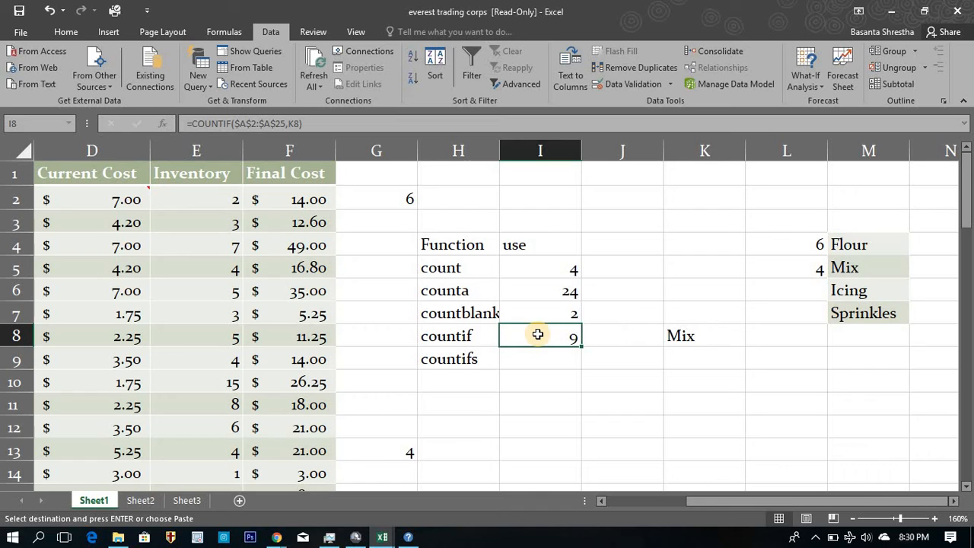
pyautogui.press('Right')
pyautogui.press('Left')
pyautogui.press('Left')
pyautogui.press('Left')
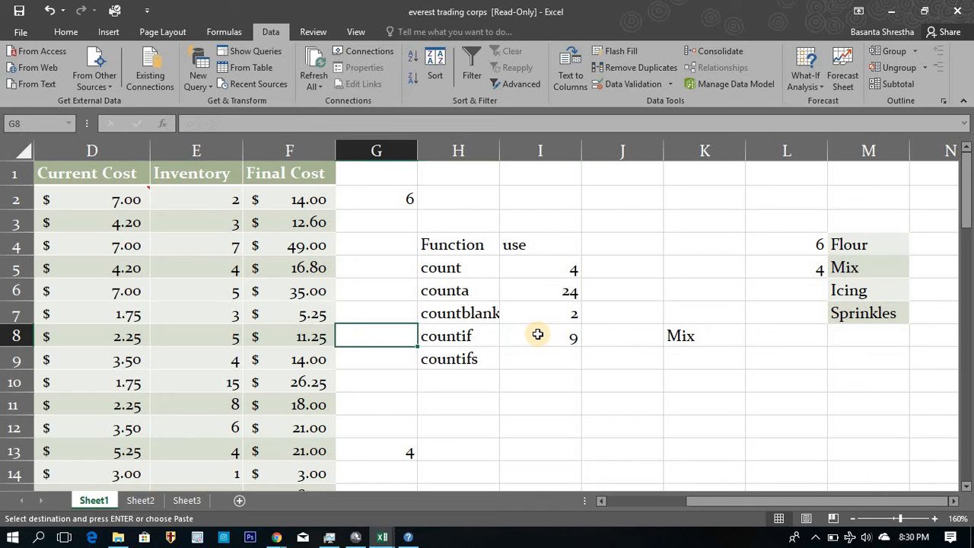
pyautogui.press('Right')
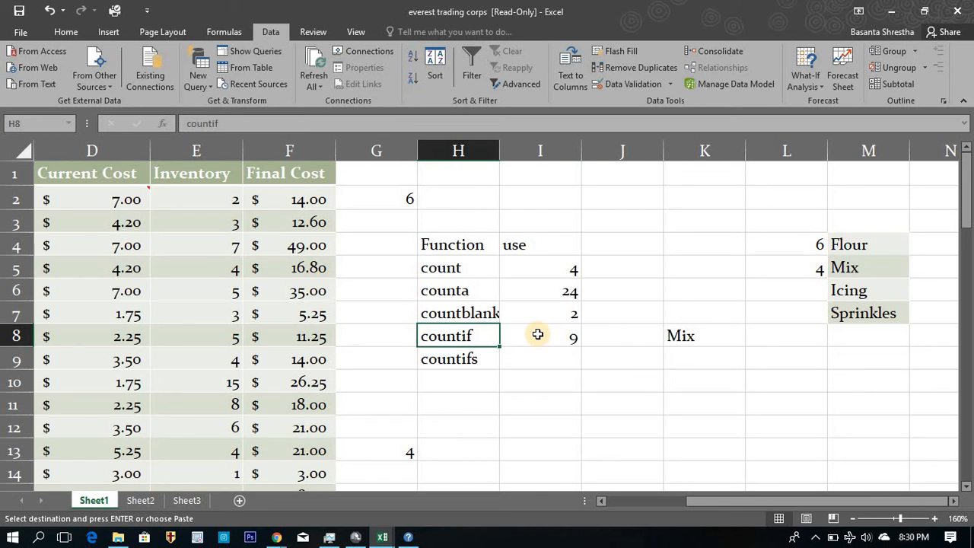
pyautogui.press('Down')
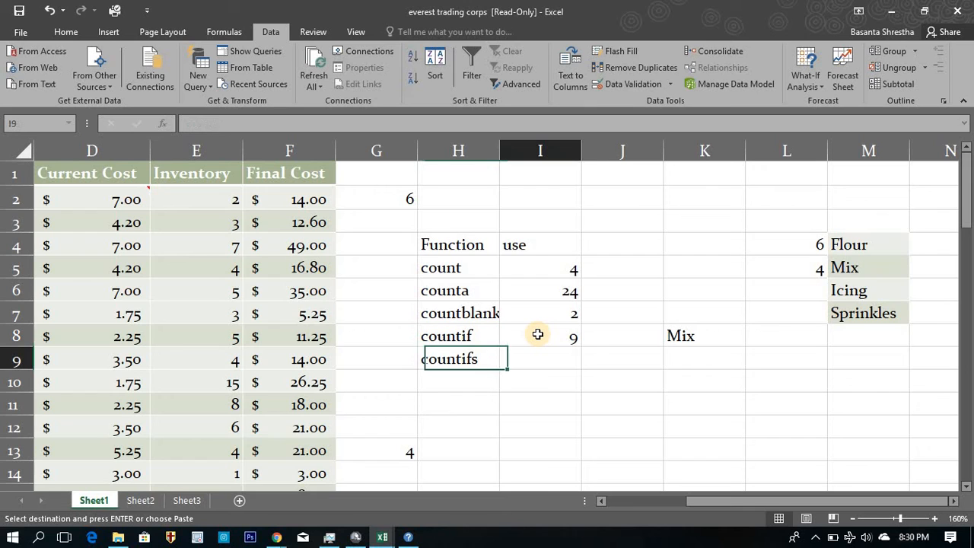
pyautogui.press('Right')
pyautogui.press('Left')
pyautogui.press('Right')
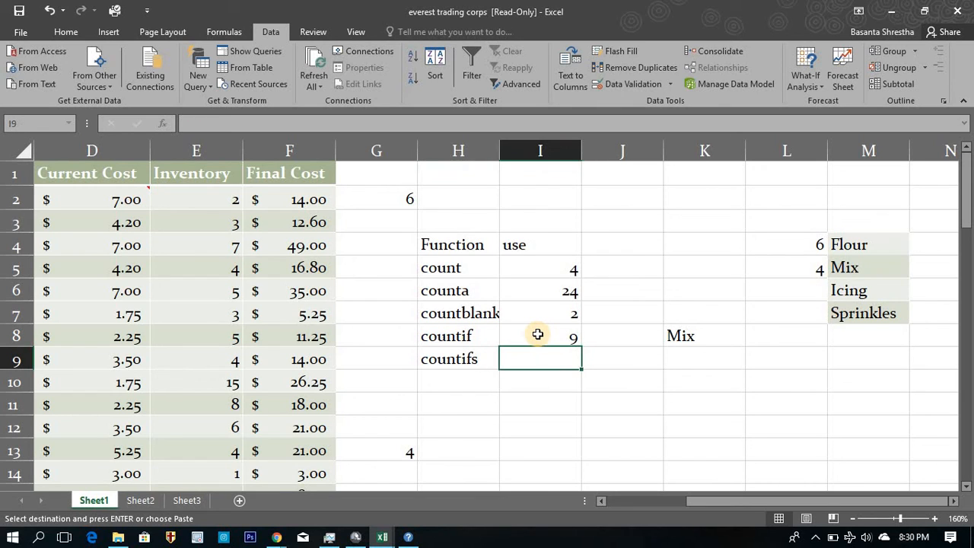
pyautogui.write('=')
pyautogui.press('Escape')
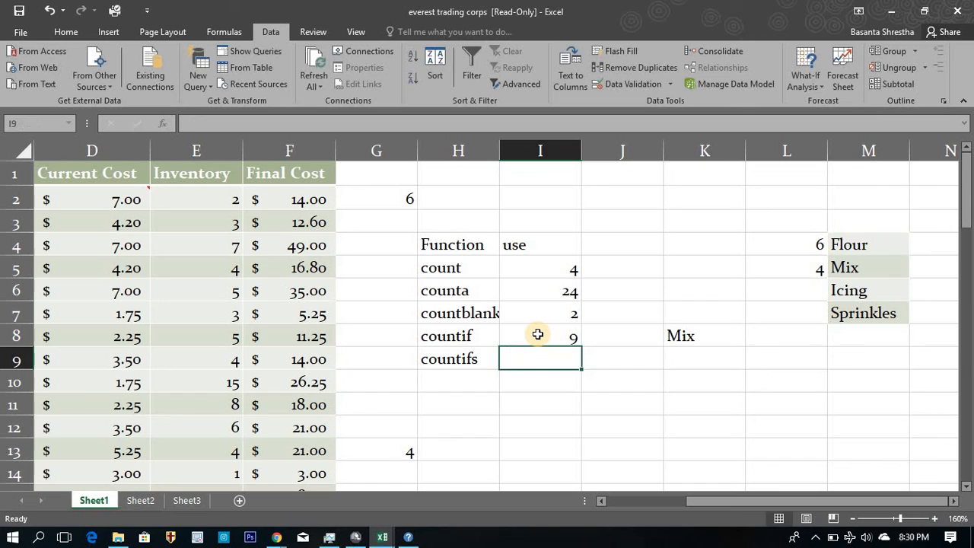
# Start a COUNTIFS formula in cell I9 with the absolute Item Category range $A$2:$A$25 as the first criteria range.
pyautogui.click(538, 335)
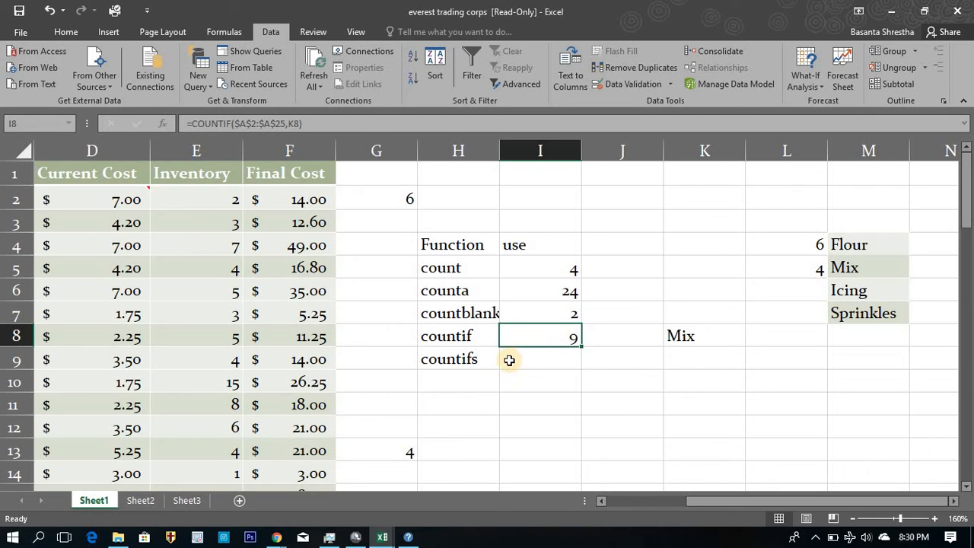
pyautogui.click(509, 360)
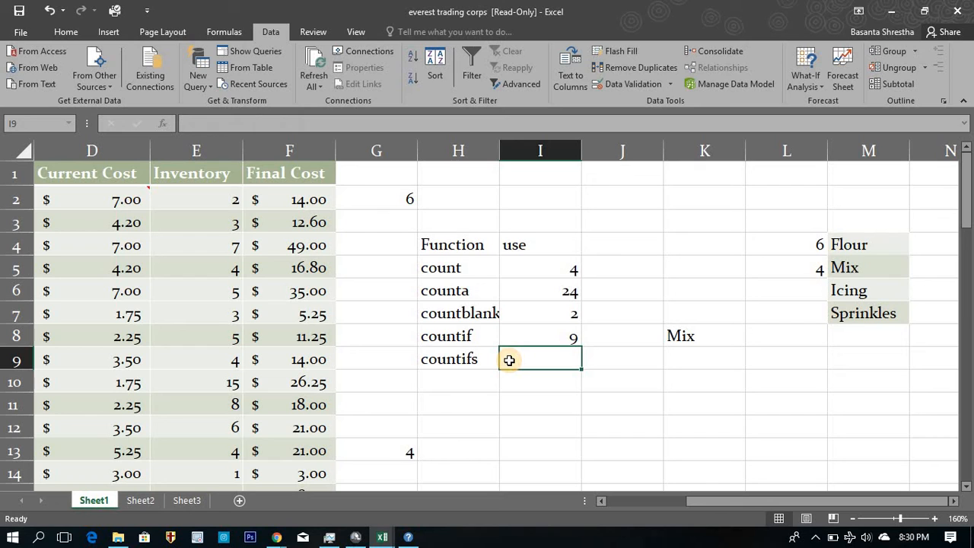
pyautogui.write('=')
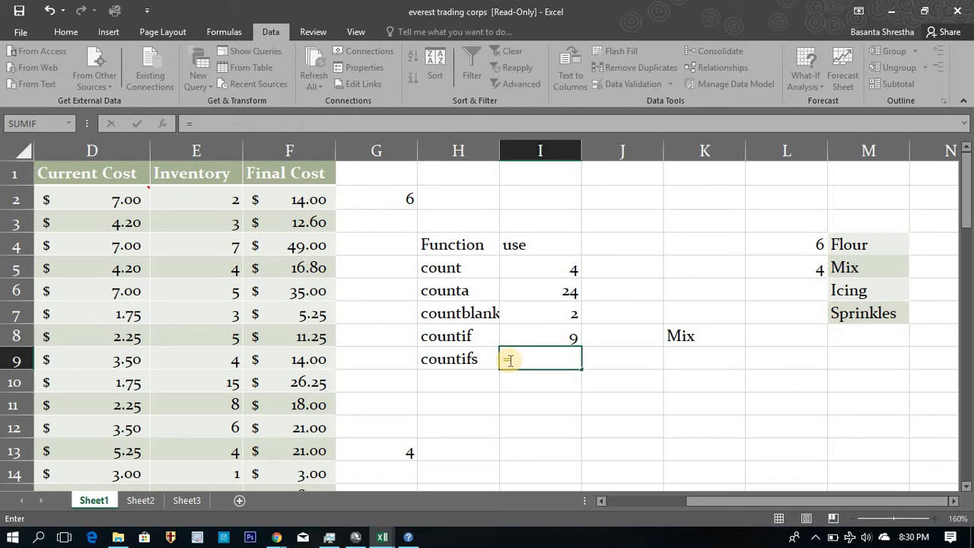
pyautogui.write('countifs')
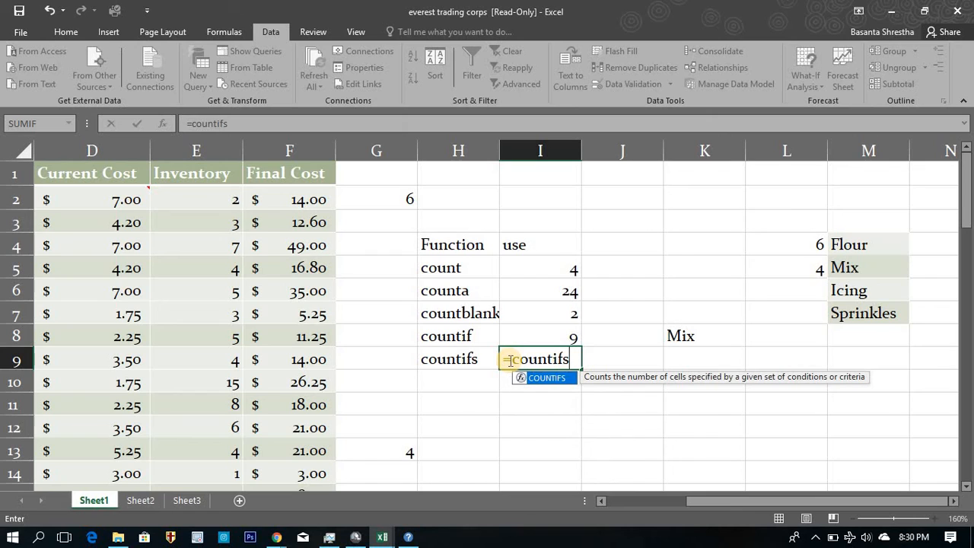
pyautogui.write('(')
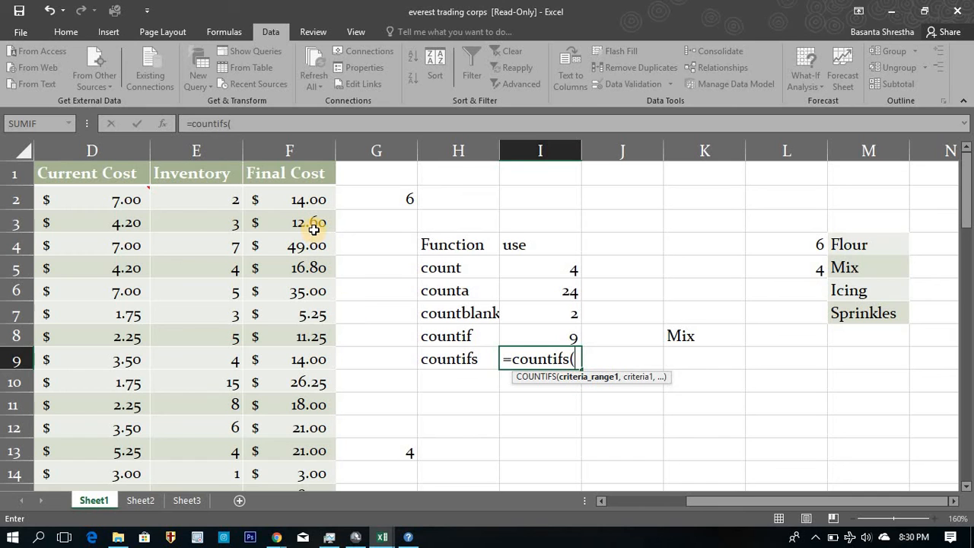
pyautogui.click(196, 219)
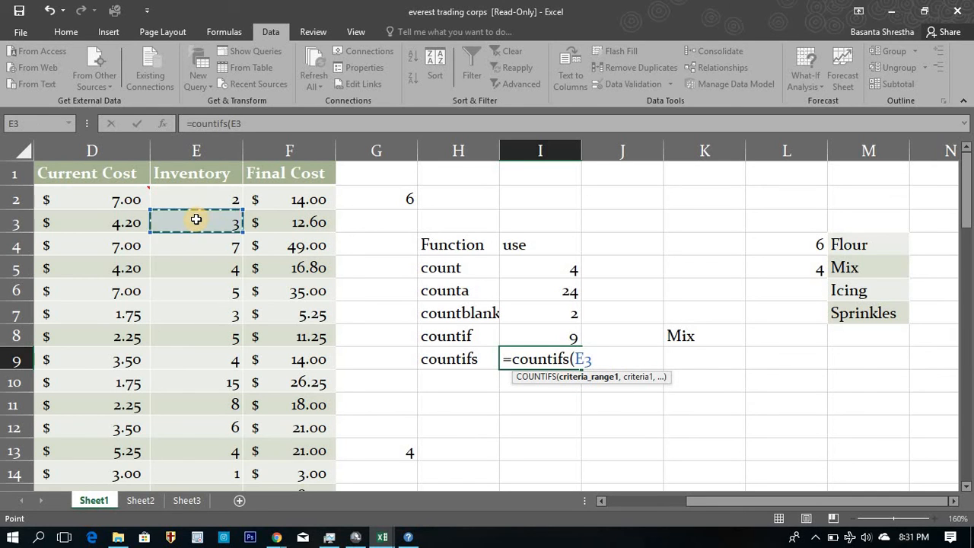
pyautogui.press('Left')
pyautogui.press('Left')
pyautogui.press('Left')
pyautogui.press('Left')
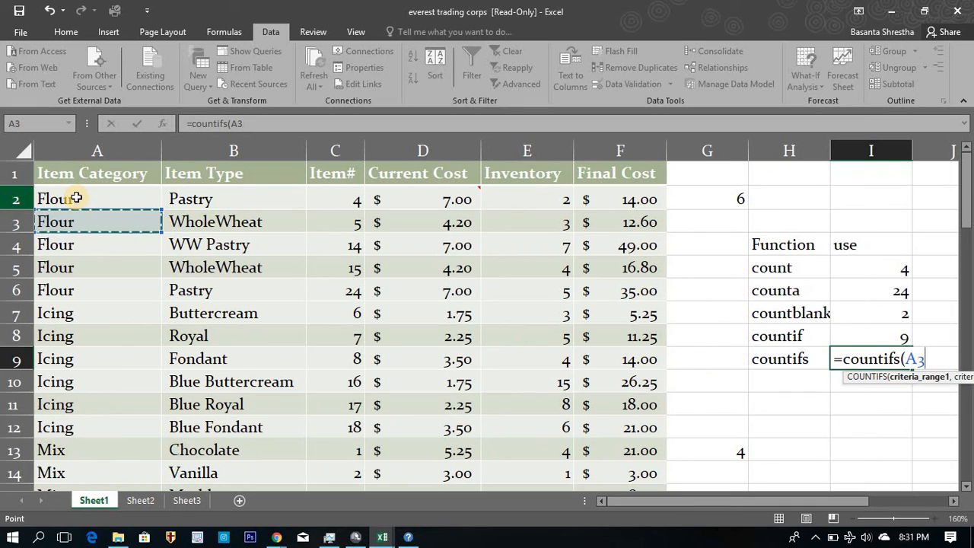
pyautogui.click(77, 197)
pyautogui.hotkey('ctrl', 'shift', 'Down')
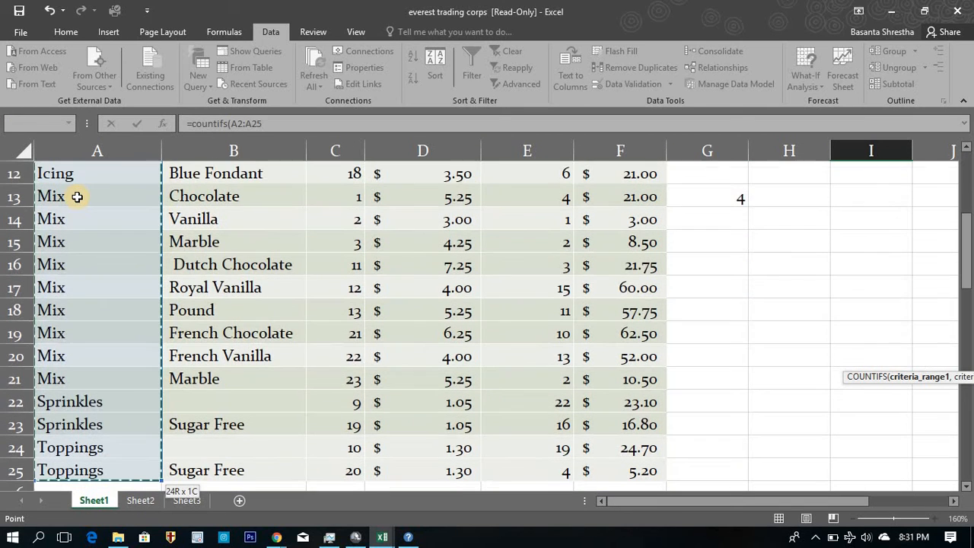
pyautogui.press('F4')
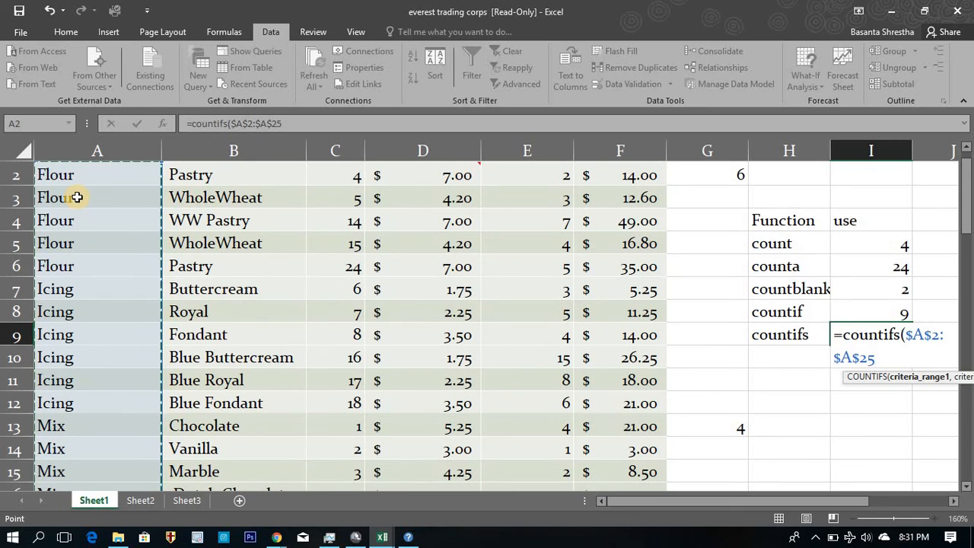
pyautogui.write(',')
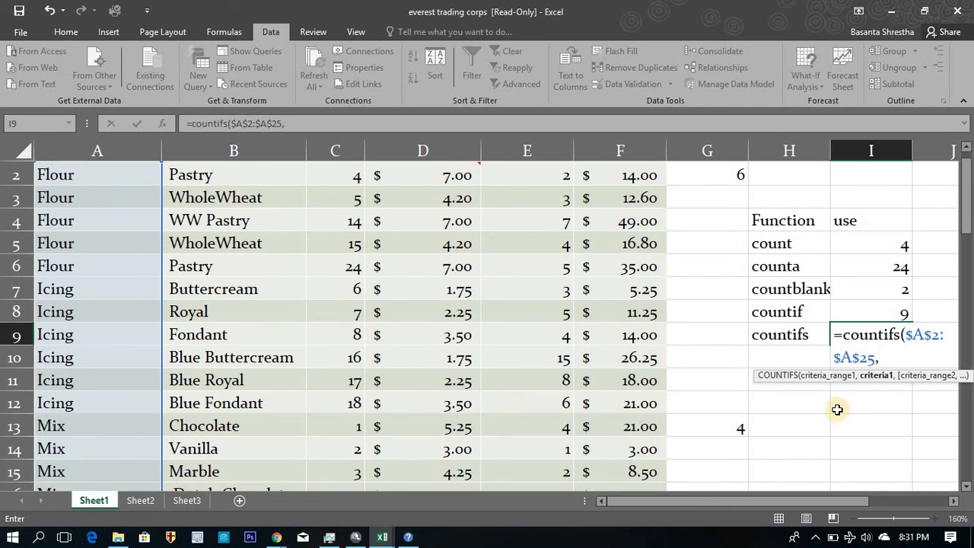
# Use the dropdown cell K8 as the first criterion of the COUNTIFS formula.
pyautogui.moveTo(795, 506); pyautogui.dragTo(849, 506)
pyautogui.click(767, 312)
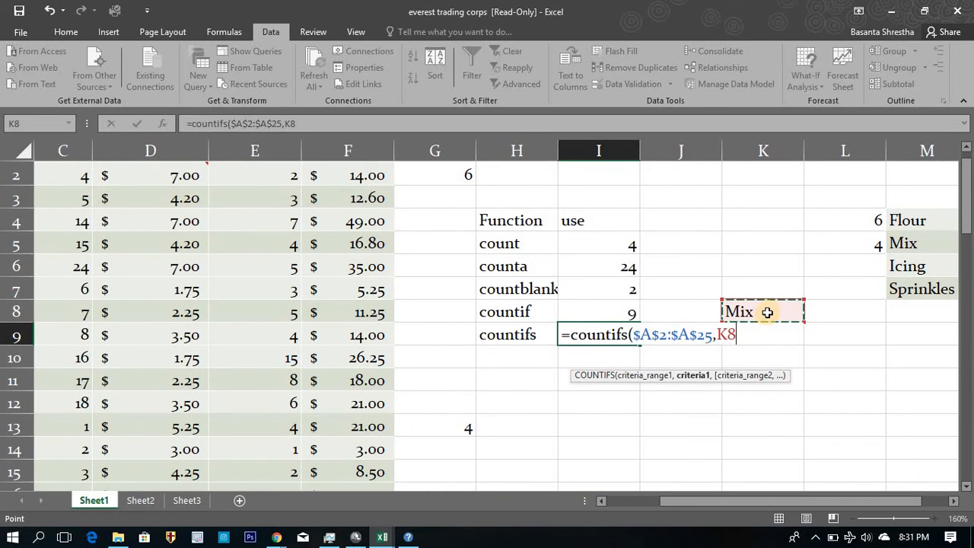
pyautogui.write(',')
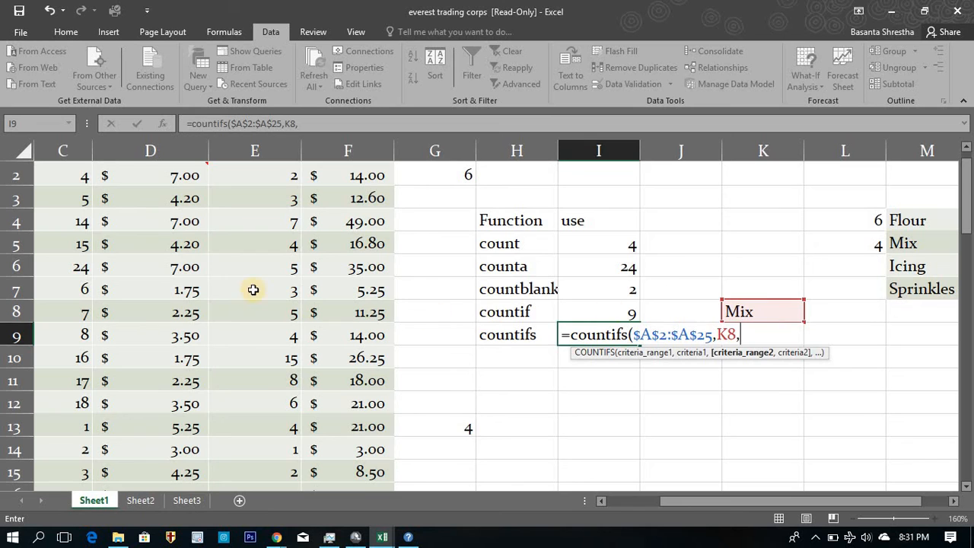
# Add the absolute Item# range $C$2:$C$25 with criterion 6 as the second condition and complete the formula.
pyautogui.click(86, 275)
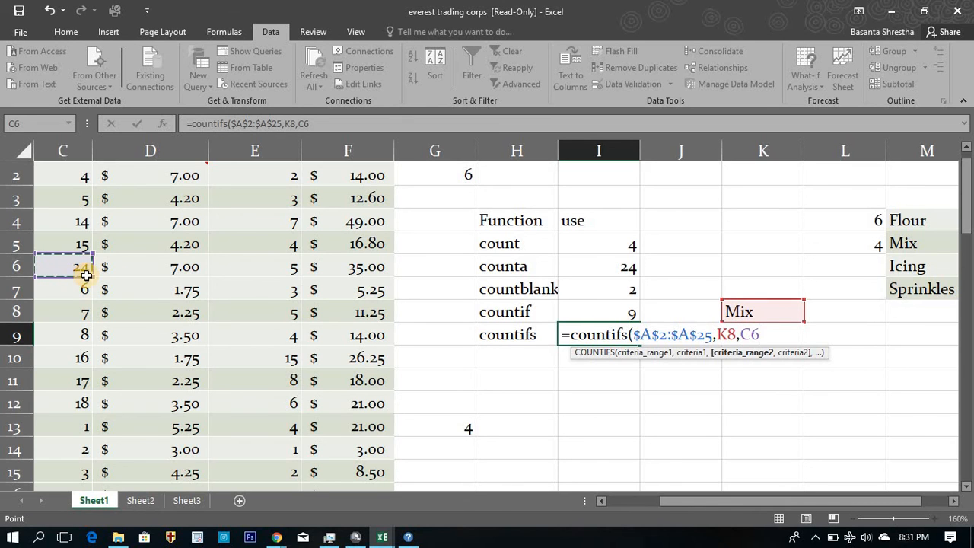
pyautogui.hotkey('ctrl', 'Up')
pyautogui.press('Left')
pyautogui.press('Right')
pyautogui.press('Down')
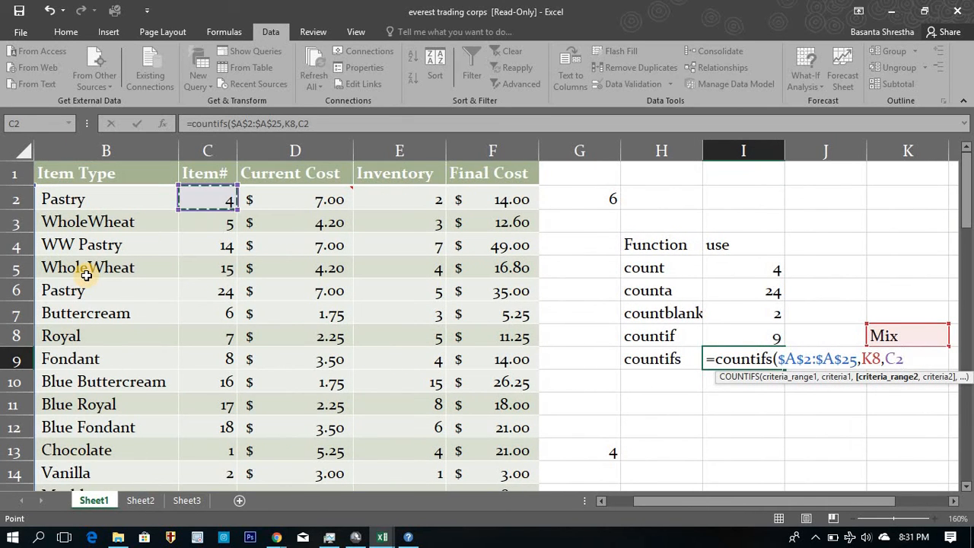
pyautogui.hotkey('ctrl', 'shift', 'Down')
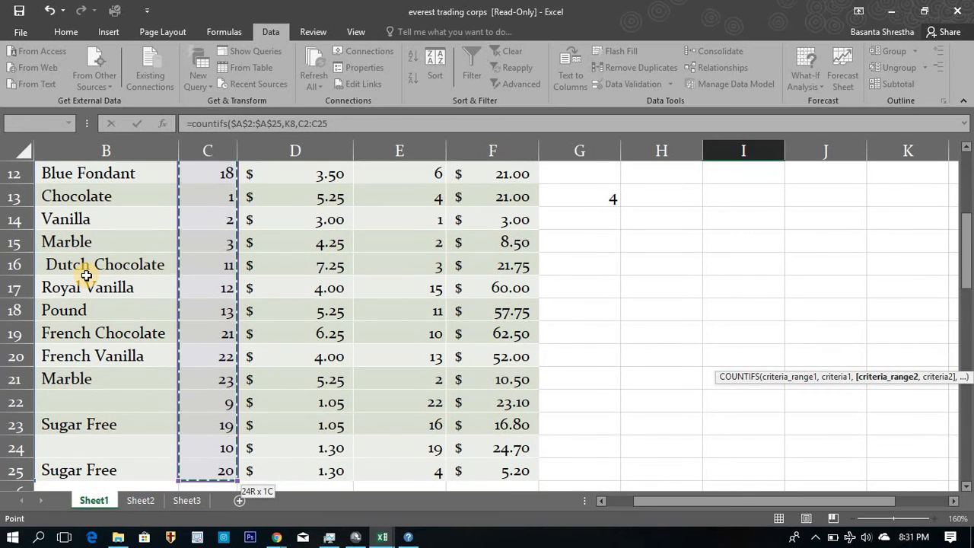
pyautogui.press('F4')
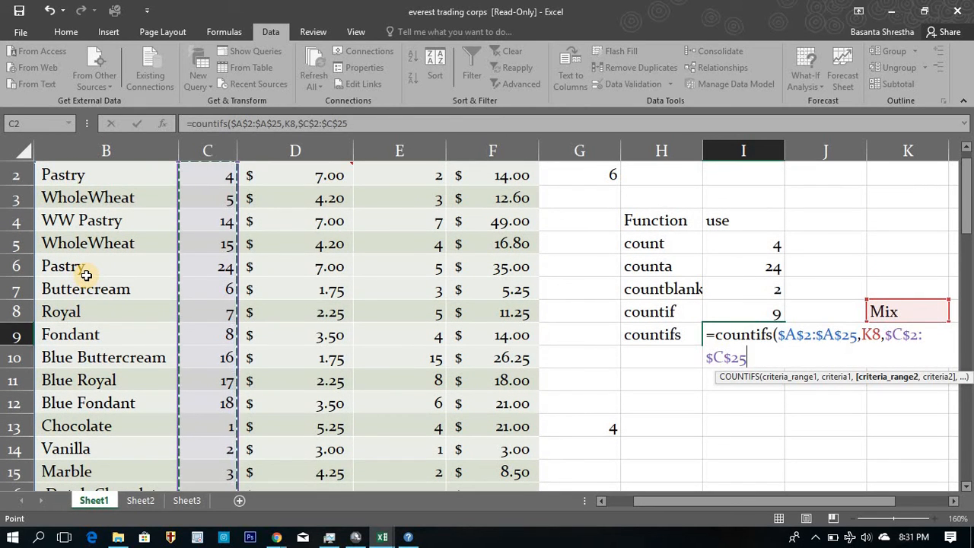
pyautogui.write(',')
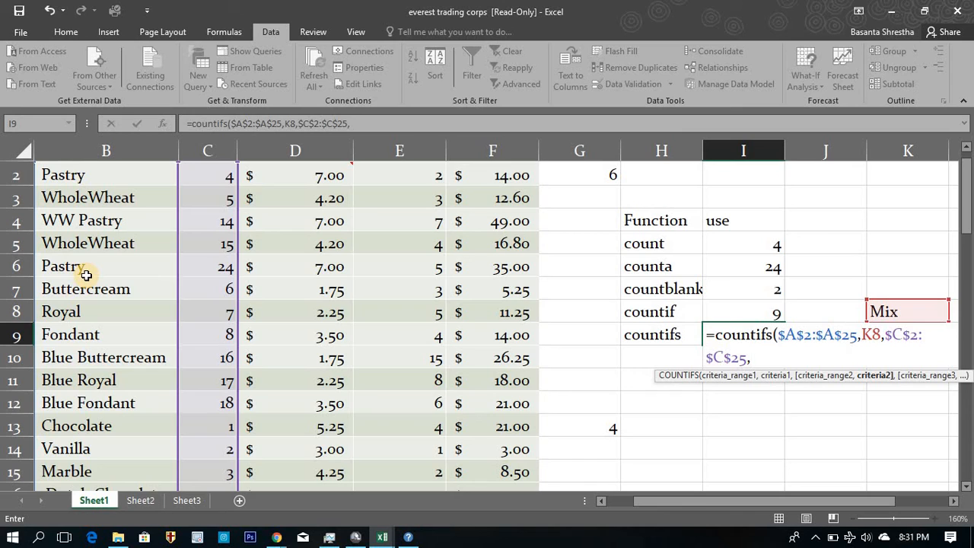
pyautogui.write('6)')
pyautogui.press('Return')
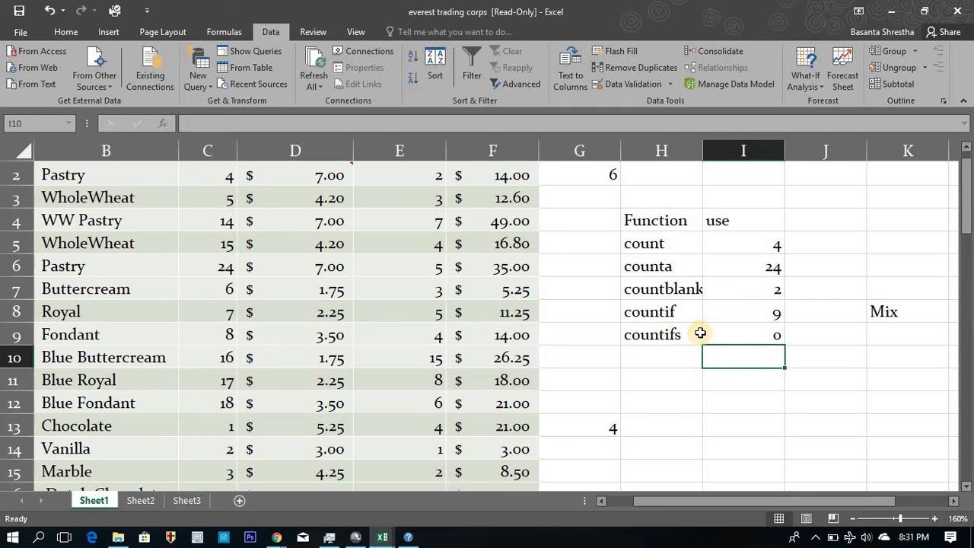
# Check the countifs formula in I9 against the row with item number 6 and its Item Category.
pyautogui.click(727, 335)
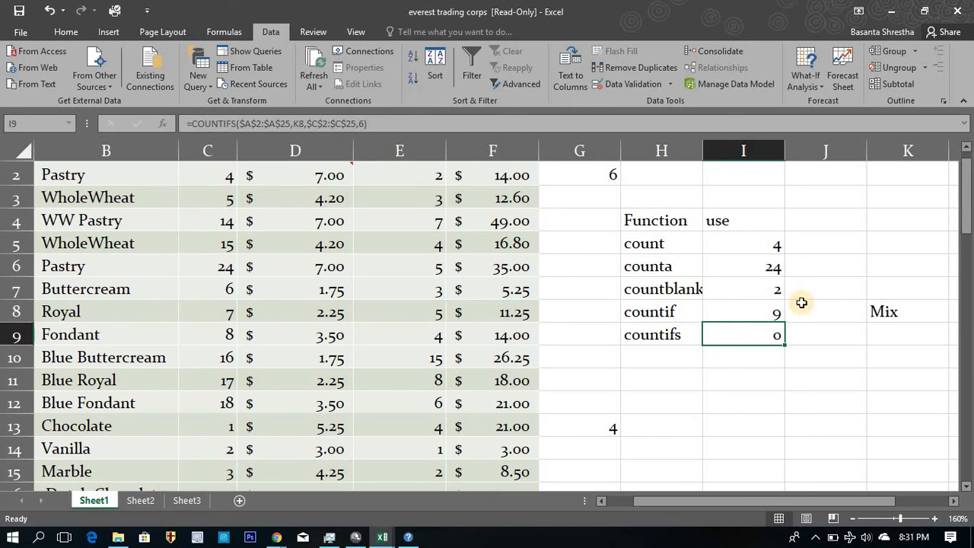
pyautogui.click(187, 304)
pyautogui.press('Up')
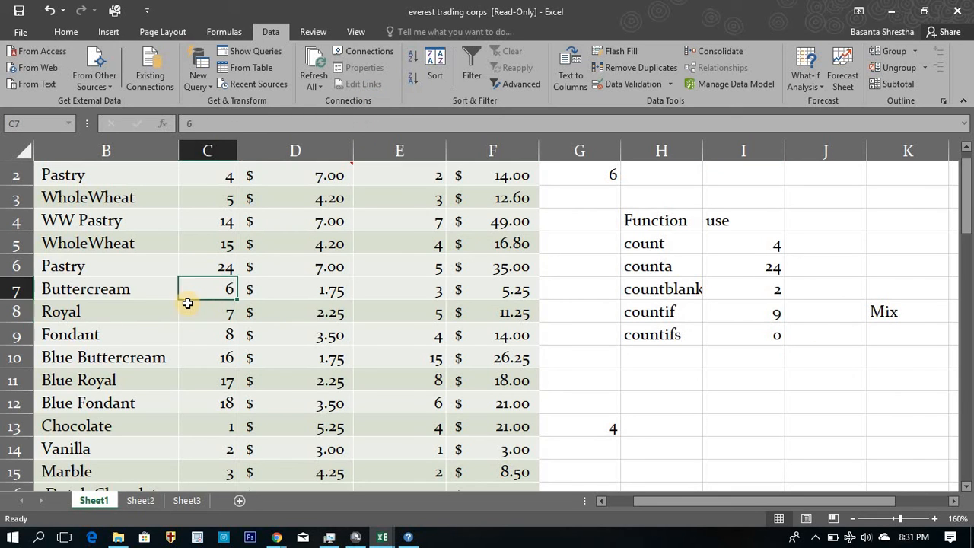
pyautogui.press('Left')
pyautogui.press('Left')
pyautogui.press('Down')
# Look through the Mix rows, comparing their Item Type entries and Item# values with the countifs criteria.
pyautogui.press('Down')
pyautogui.press('Down')
pyautogui.press('Down')
pyautogui.press('Down')
pyautogui.press('Down')
pyautogui.press('Down')
pyautogui.press('Down')
pyautogui.press('Down')
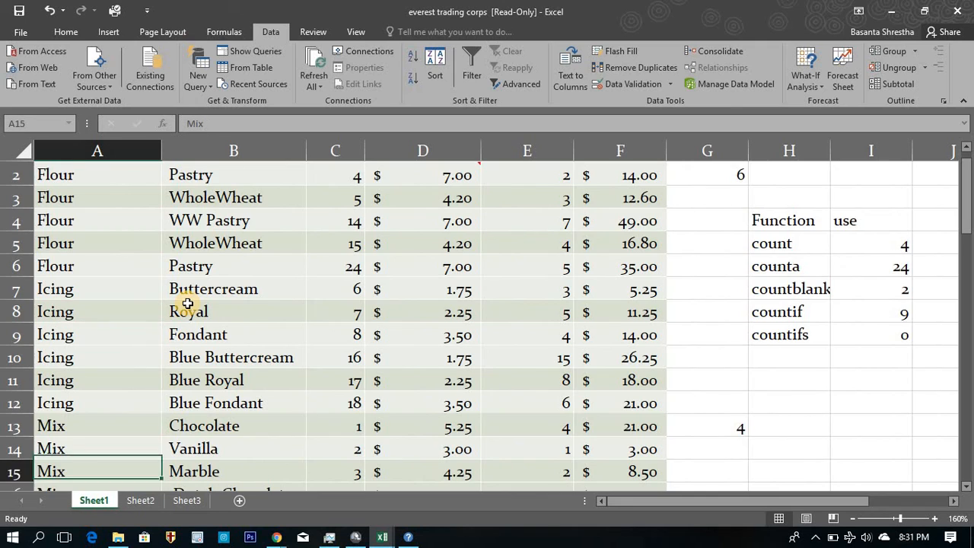
pyautogui.press('Up')
pyautogui.press('Up')
pyautogui.press('Up')
pyautogui.press('Right')
pyautogui.press('Down')
pyautogui.press('Down')
pyautogui.press('Down')
pyautogui.press('Down')
pyautogui.press('Down')
pyautogui.press('Down')
pyautogui.press('Down')
pyautogui.press('Down')
pyautogui.press('Down')
pyautogui.press('Down')
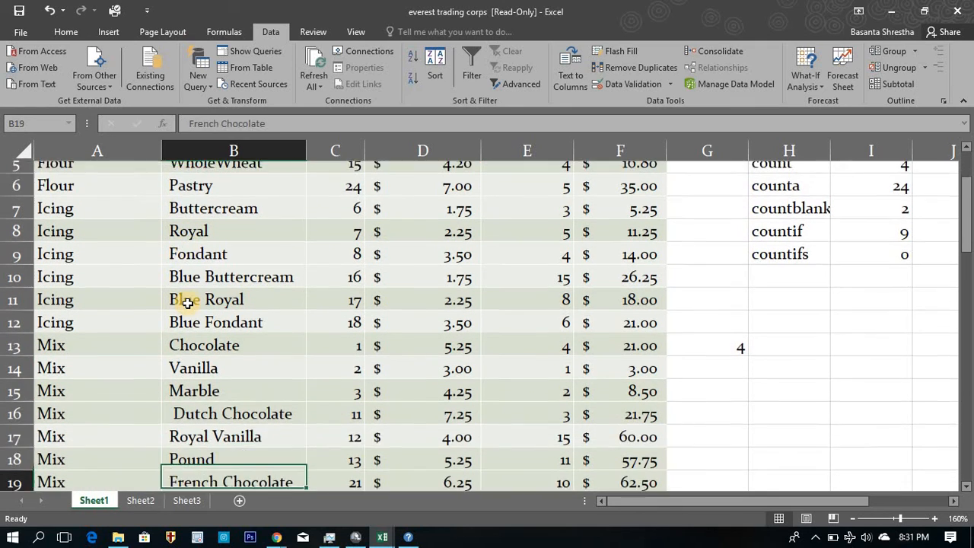
pyautogui.press('Up')
pyautogui.press('Up')
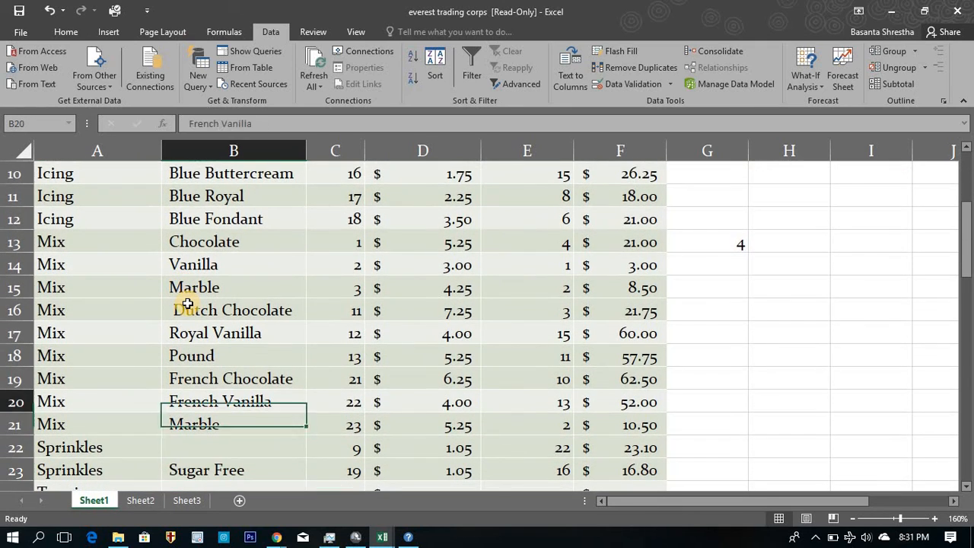
pyautogui.press('Up')
pyautogui.press('Right')
pyautogui.press('Up')
pyautogui.press('Up')
pyautogui.press('Up')
pyautogui.press('Up')
pyautogui.press('Up')
pyautogui.press('Up')
pyautogui.press('Up')
pyautogui.press('Up')
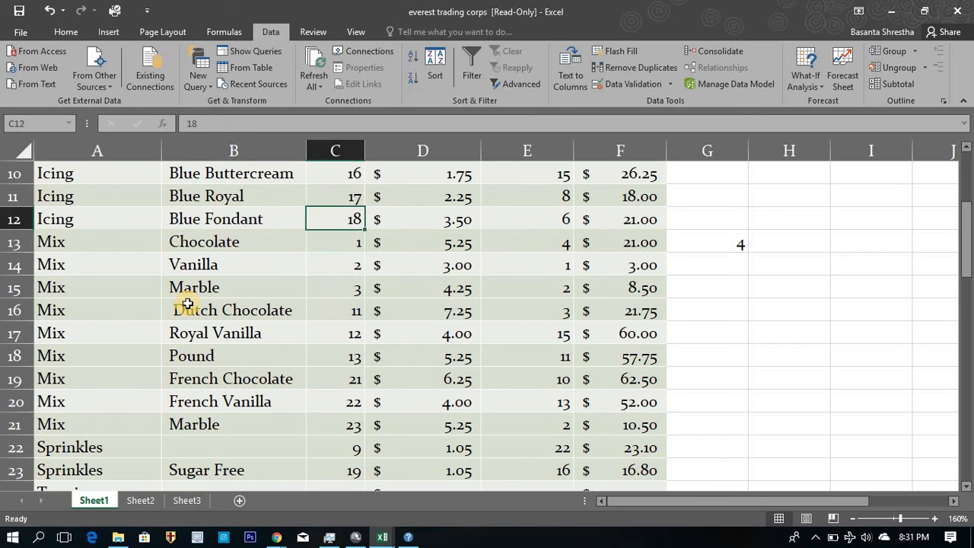
pyautogui.press('Down')
pyautogui.press('Right')
pyautogui.press('Right')
pyautogui.press('Right')
pyautogui.press('Right')
pyautogui.press('Up')
pyautogui.press('Up')
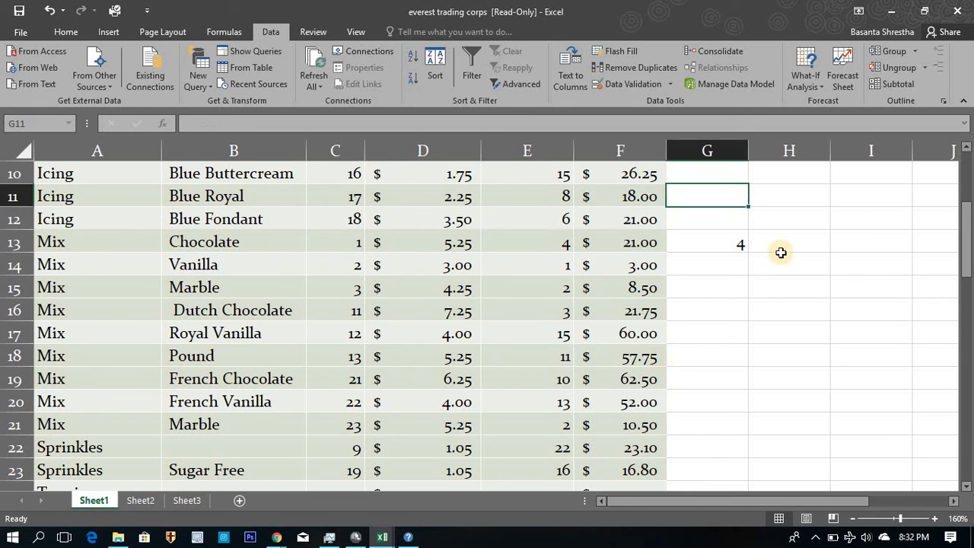
# Change the second criterion of the COUNTIFS formula in I9 to 1 and compare the result with the Item# in C13.
pyautogui.scroll(2, 898, 244)
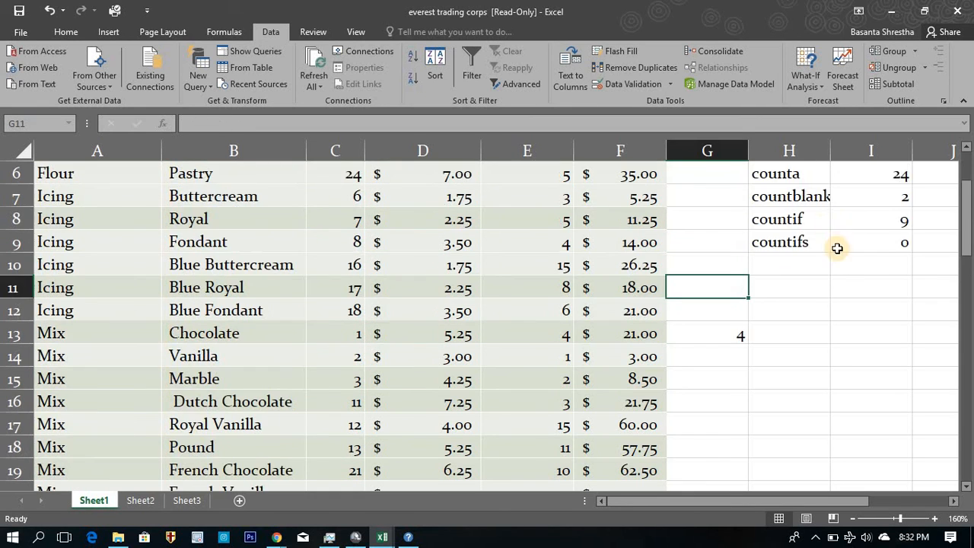
pyautogui.click(906, 245)
pyautogui.click(360, 123)
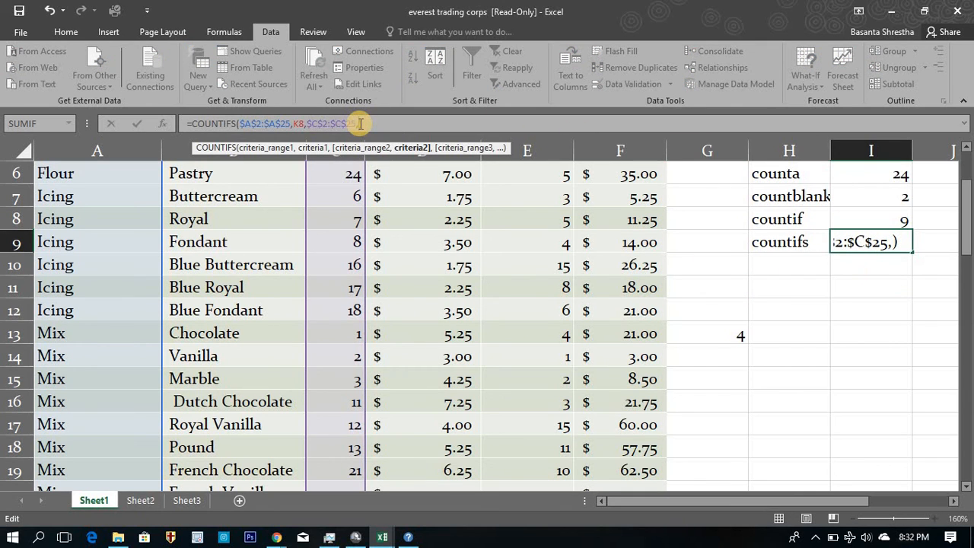
pyautogui.press('Return')
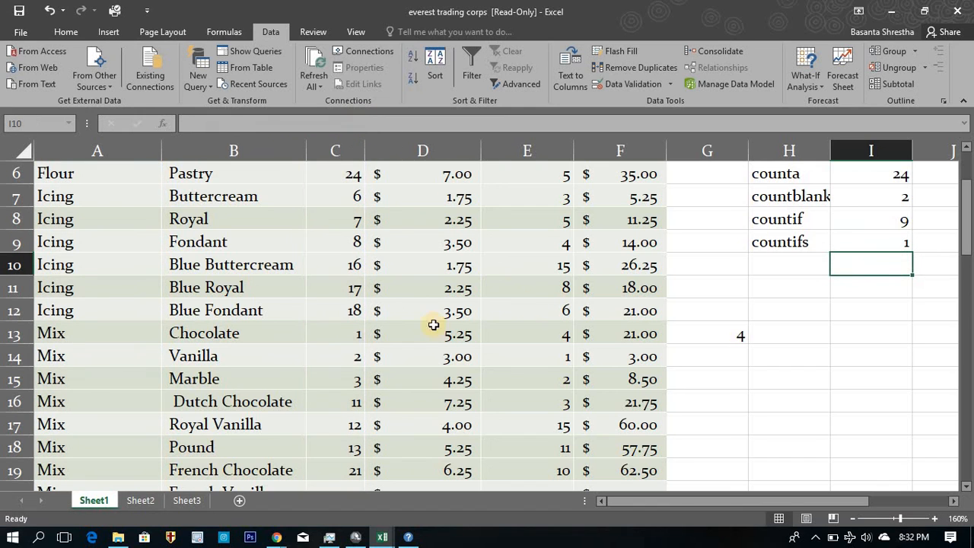
pyautogui.click(348, 336)
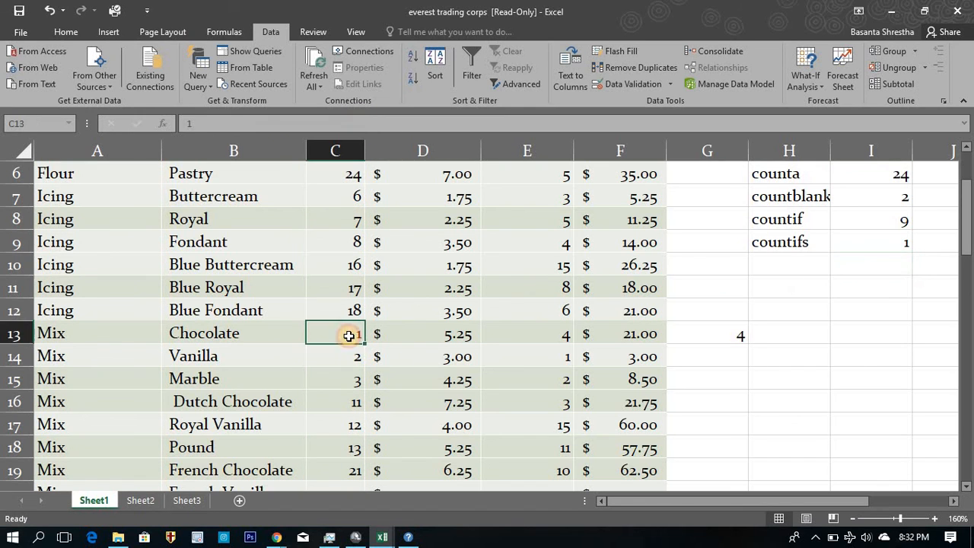
pyautogui.click(874, 245)
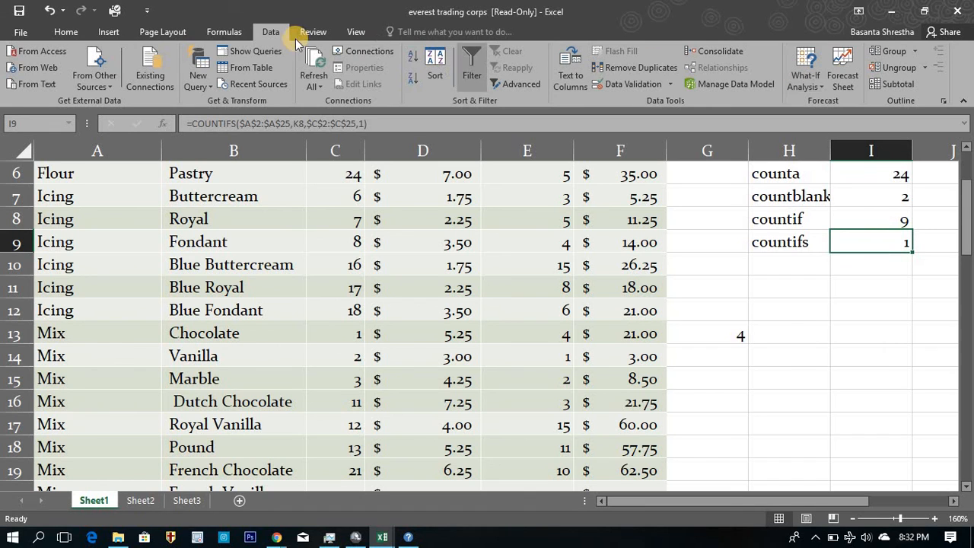
pyautogui.click(227, 38)
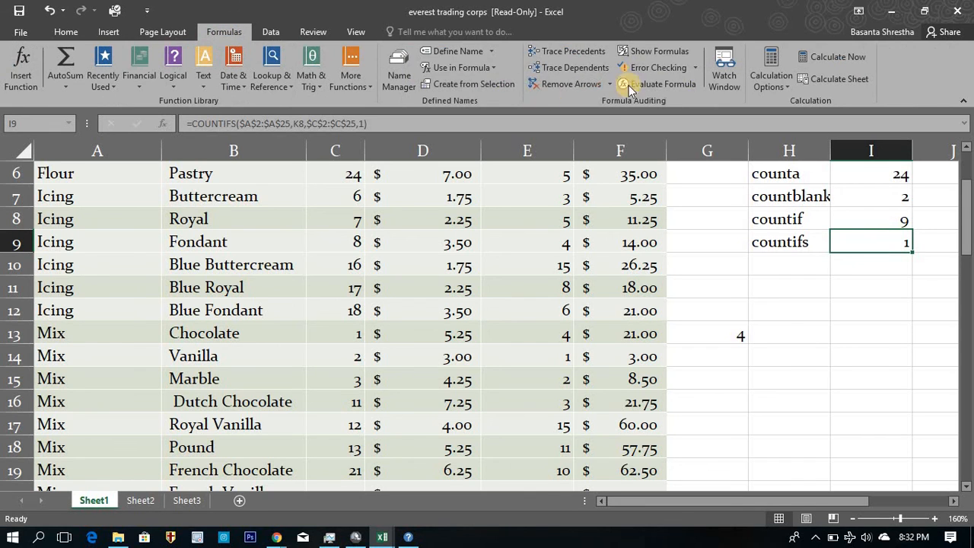
pyautogui.click(662, 86)
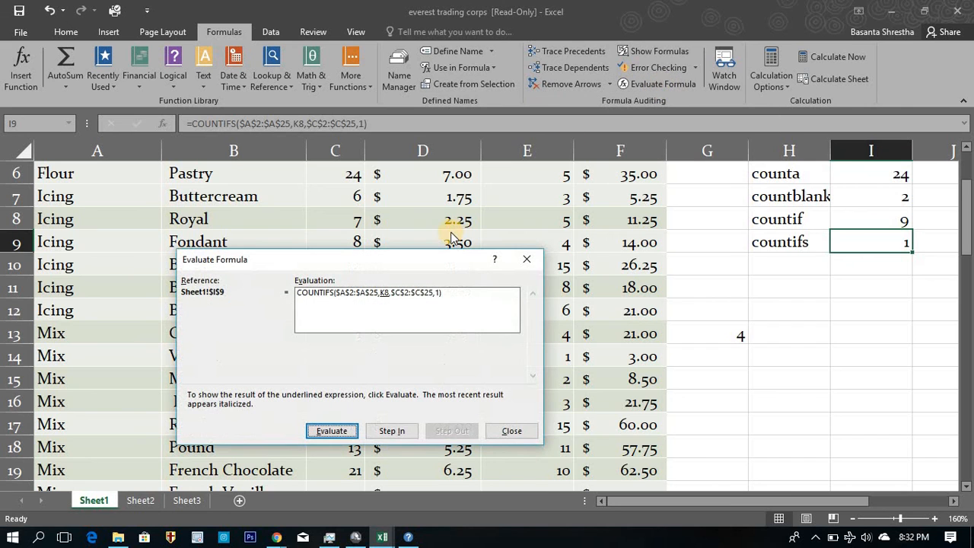
pyautogui.moveTo(423, 259); pyautogui.dragTo(429, 184)
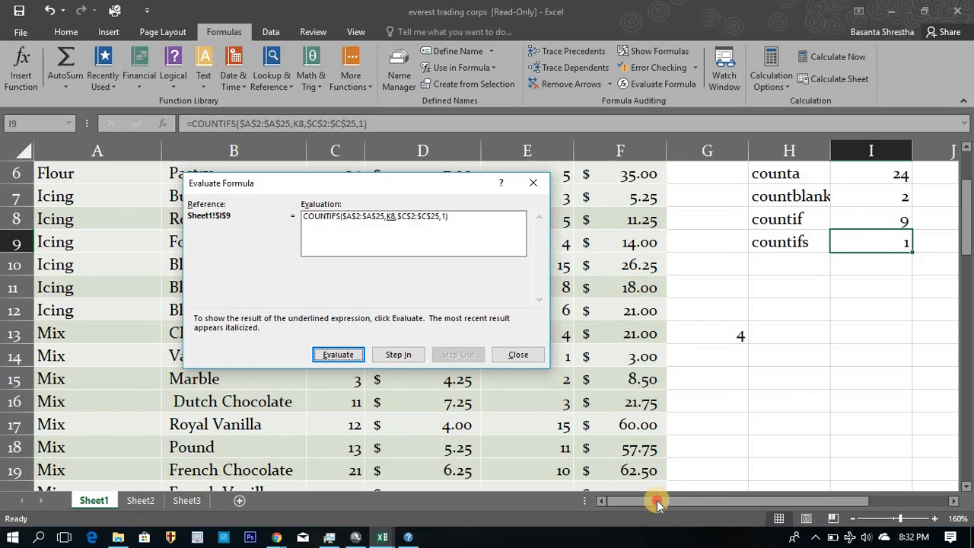
pyautogui.click(517, 355)
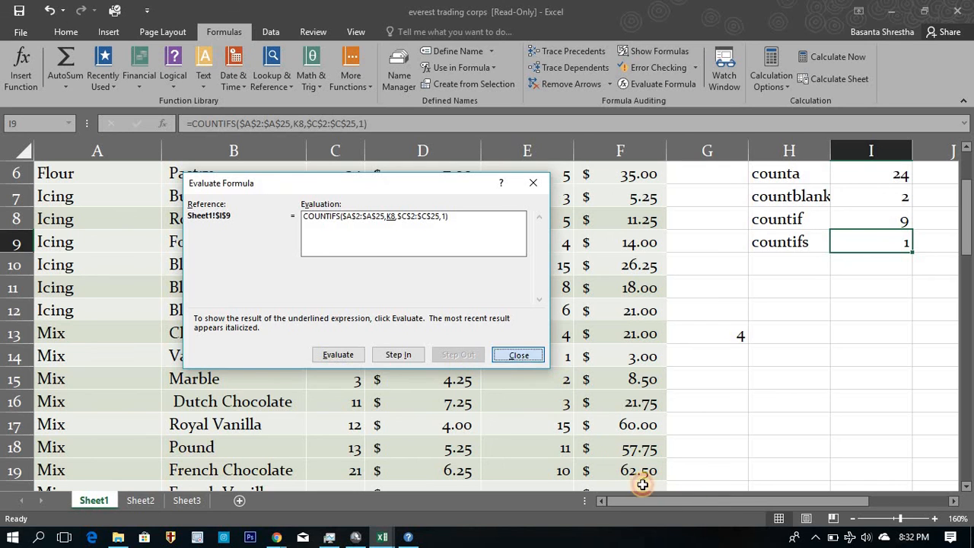
# Start evaluating the countifs formula in I9, stepping into the K8 criterion reference and back out.
pyautogui.click(852, 518)
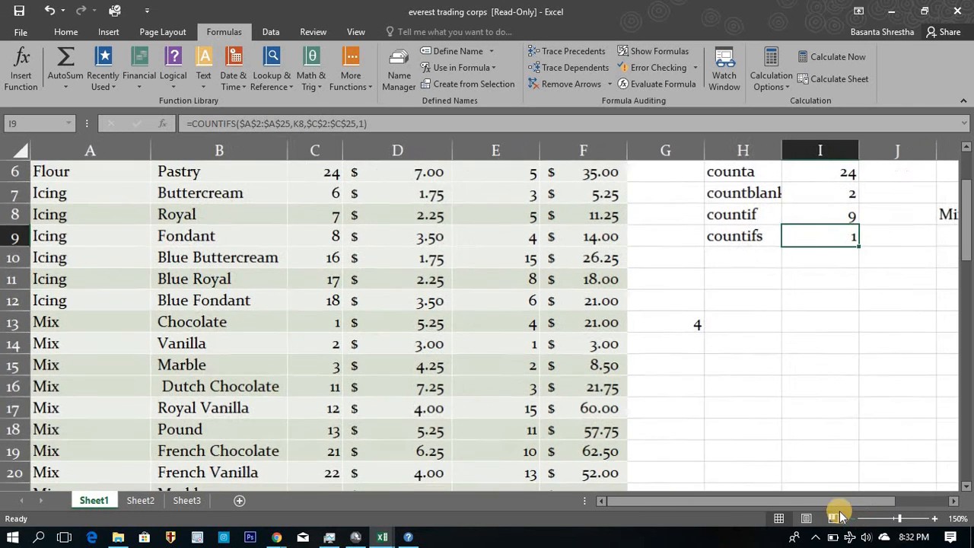
pyautogui.moveTo(837, 502)
pyautogui.mouseDown()
pyautogui.moveTo(865, 496)
pyautogui.moveTo(852, 501)
pyautogui.mouseUp()
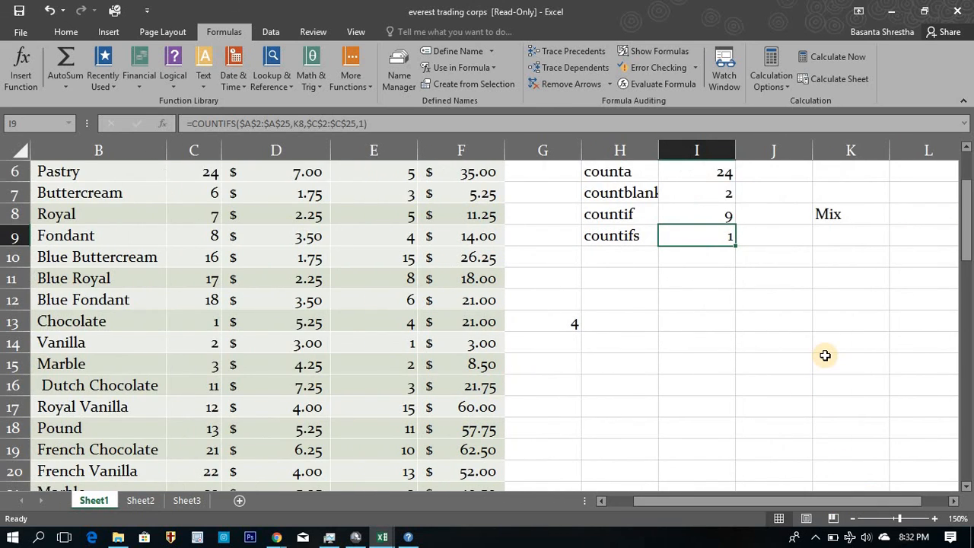
pyautogui.scroll(2, 826, 354)
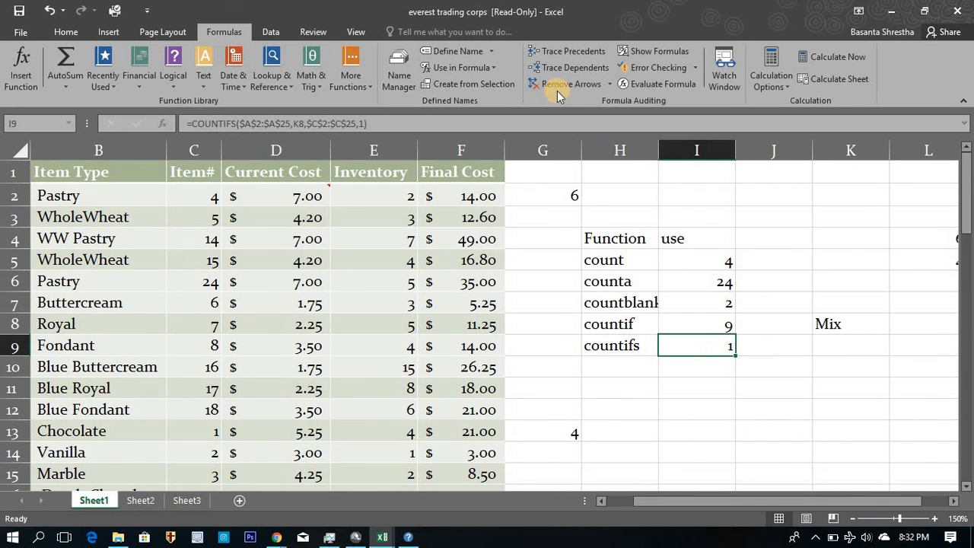
pyautogui.click(643, 86)
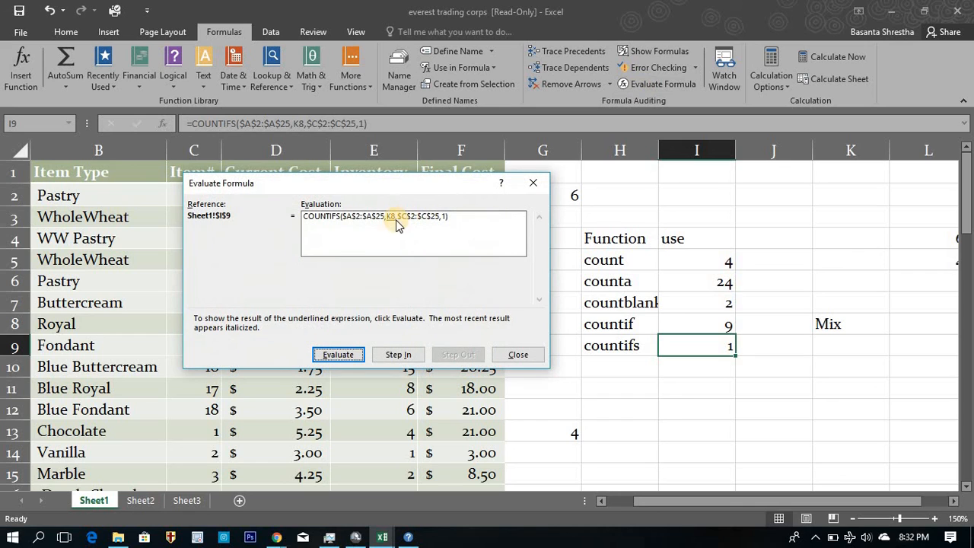
pyautogui.click(385, 354)
pyautogui.click(455, 354)
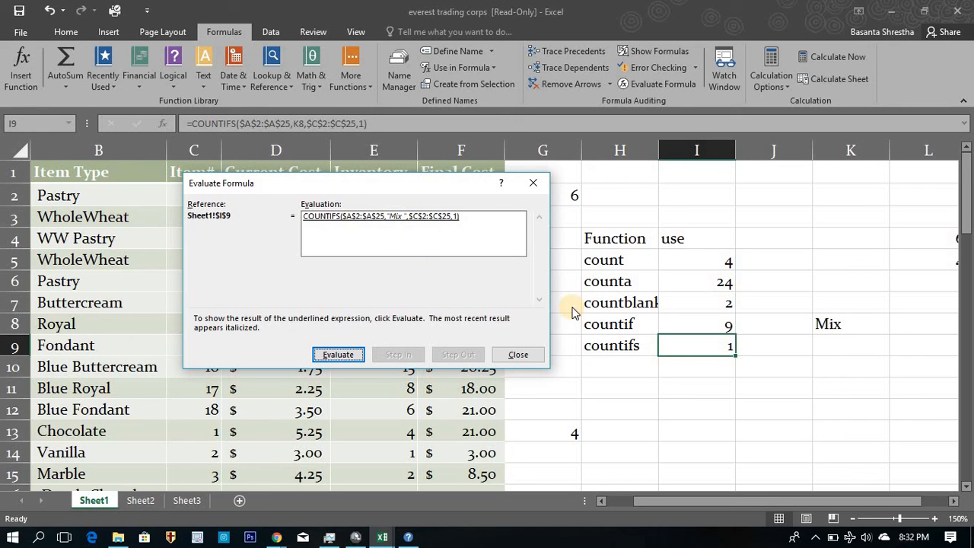
# Evaluate the I9 formula through to its result, repeat the evaluation from the start, and close it, selecting cell I11.
pyautogui.click(339, 353)
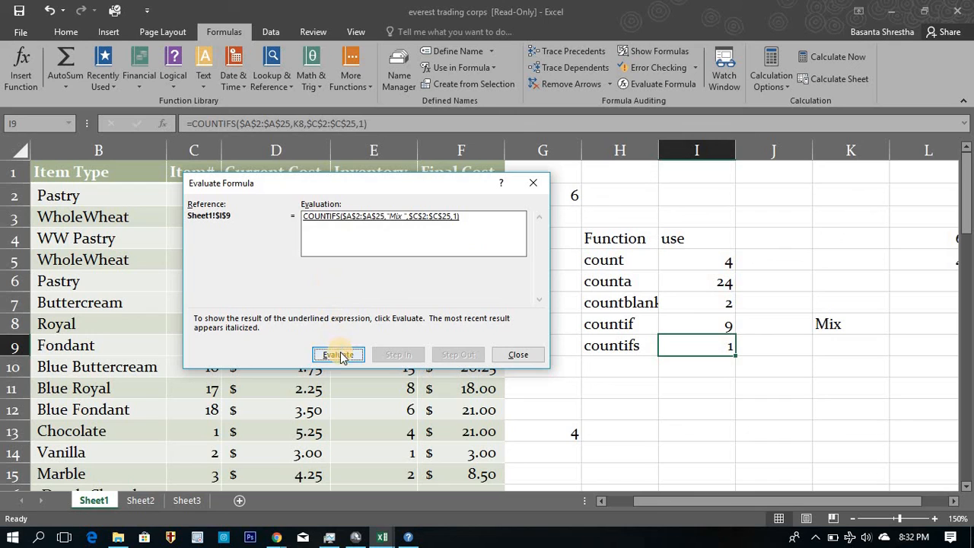
pyautogui.click(340, 354)
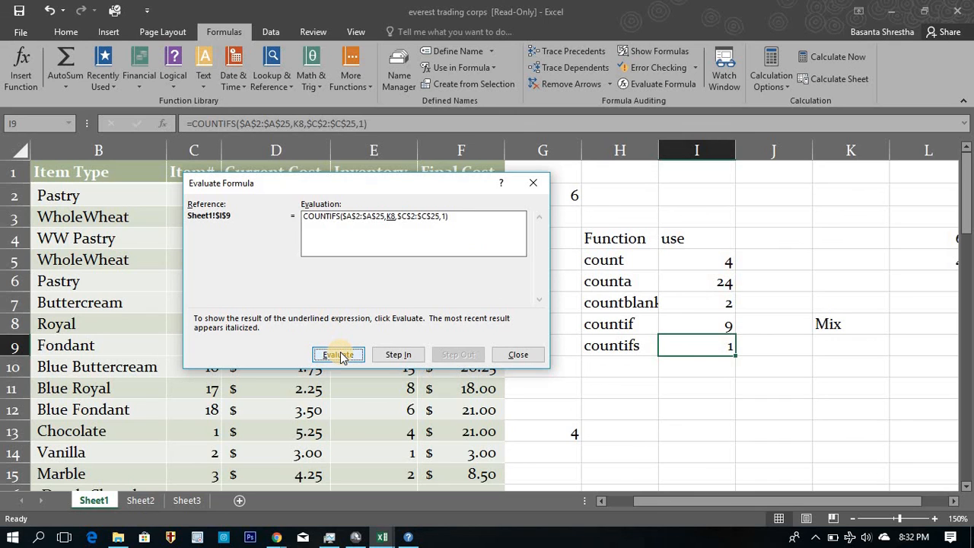
pyautogui.click(339, 354)
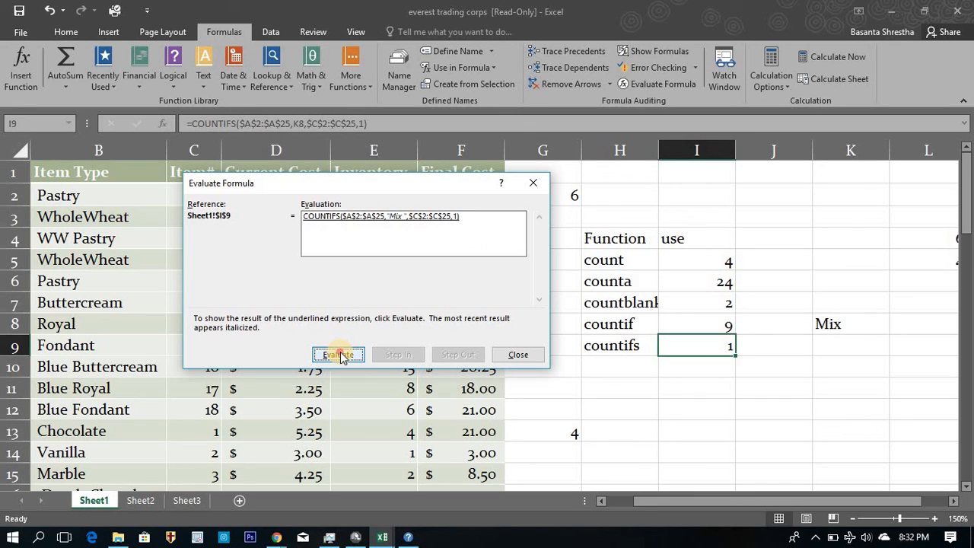
pyautogui.click(340, 354)
pyautogui.click(339, 355)
pyautogui.click(340, 355)
pyautogui.click(535, 357)
pyautogui.click(702, 391)
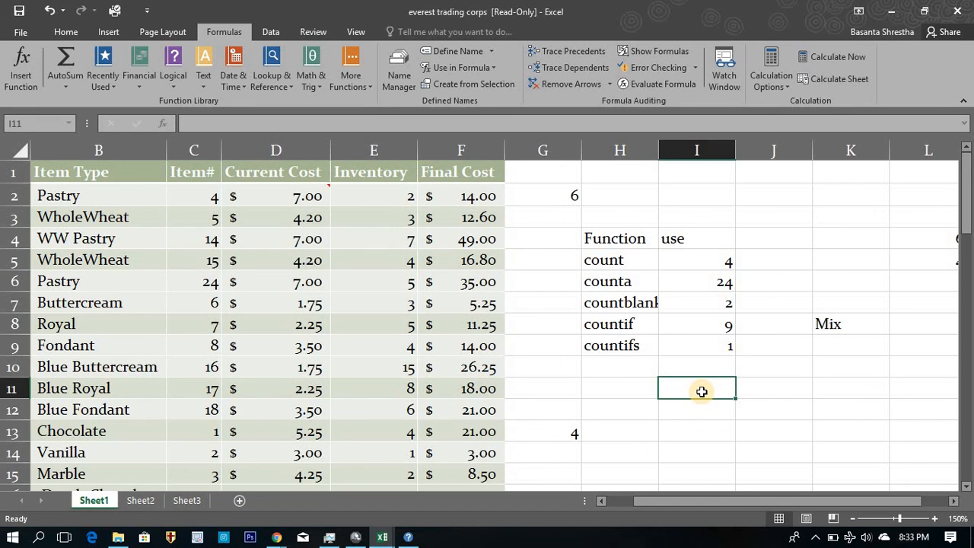